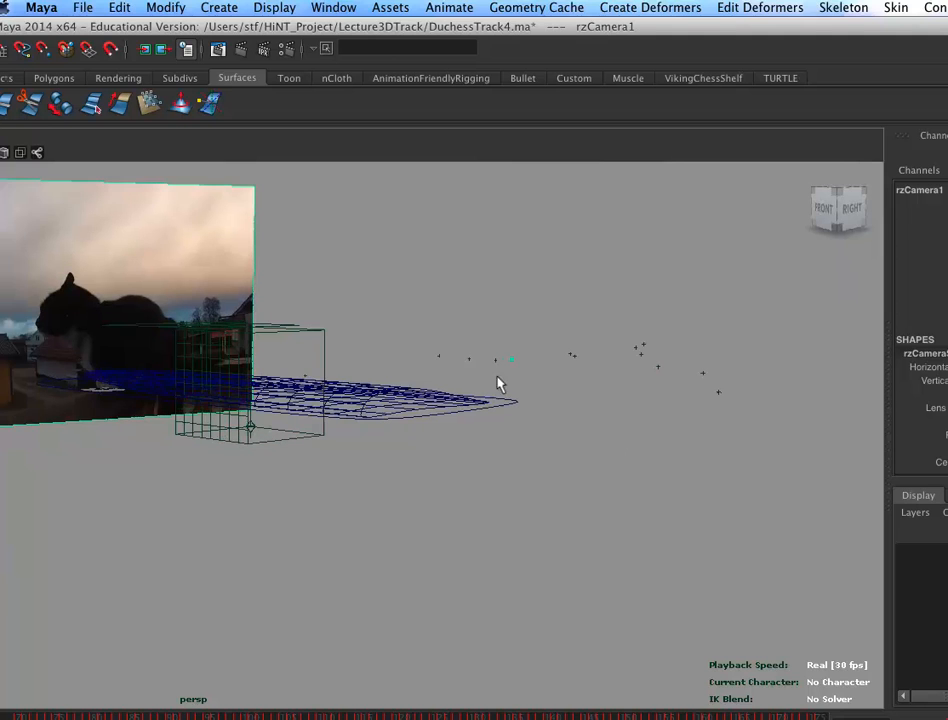
Step: Review the wing and tracked camera scene by scrubbing the timeline and viewing it from perspective and camera views
left_click_drag(109, 709, 428, 704)
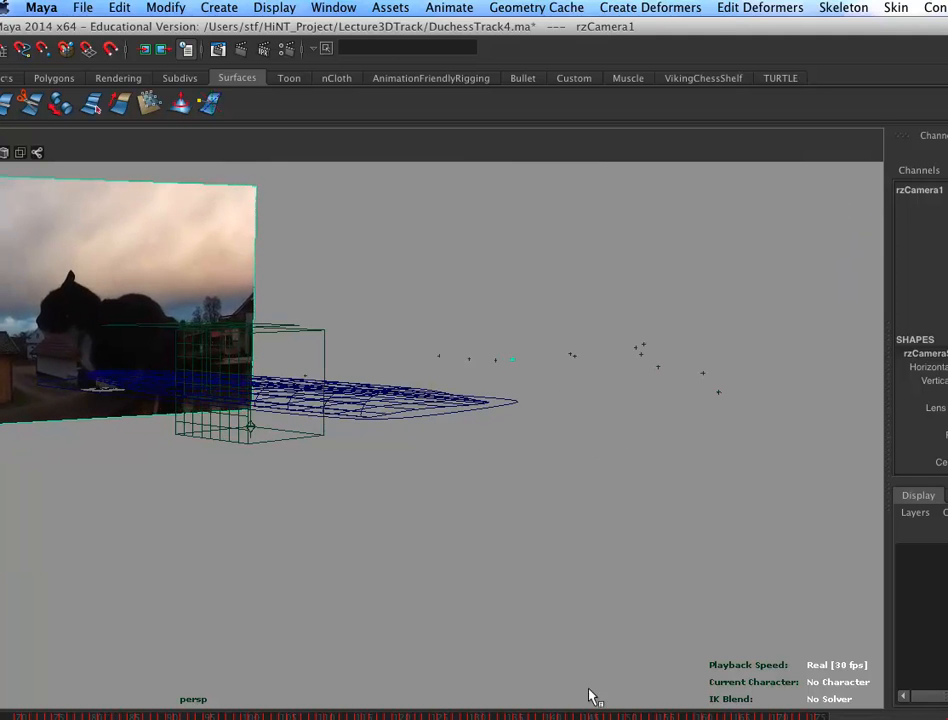
left_click(379, 417)
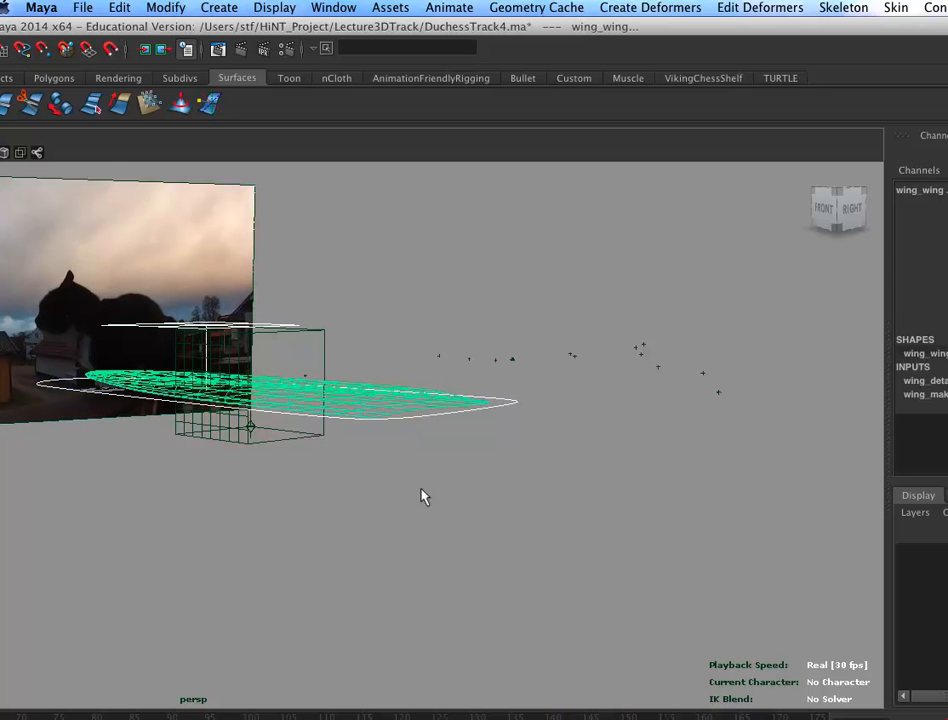
left_click(503, 400)
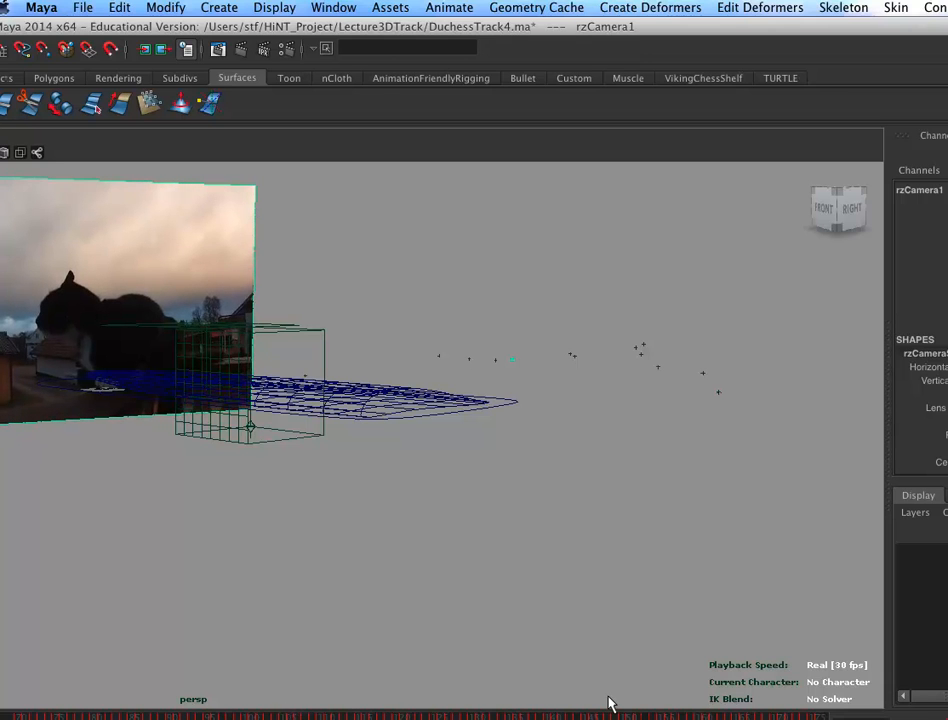
left_click(327, 507)
left_click_drag(328, 506, 537, 543, "alt")
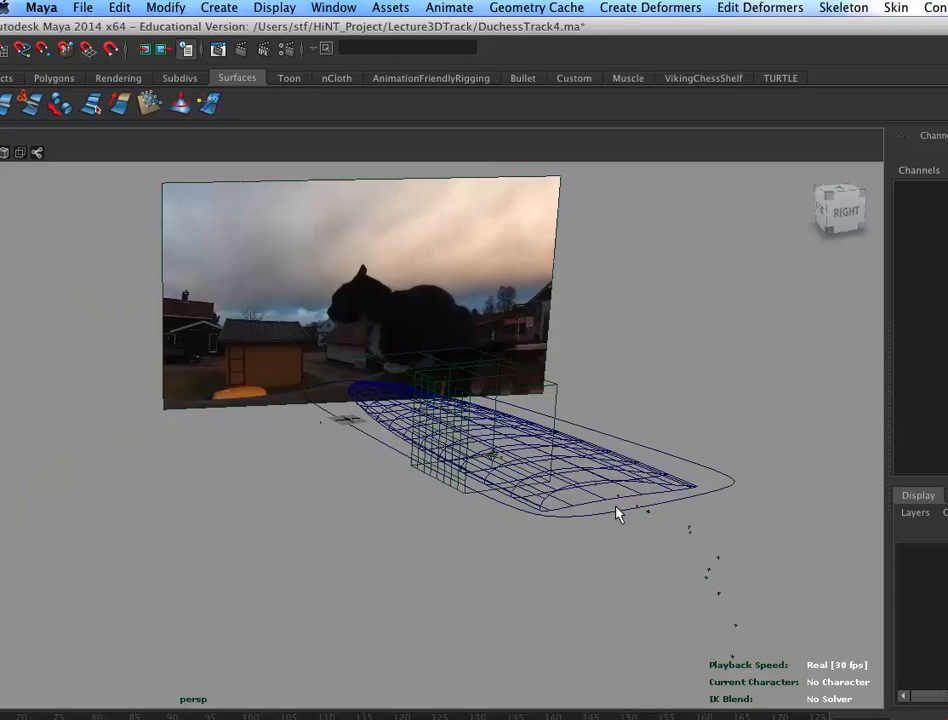
key("space")
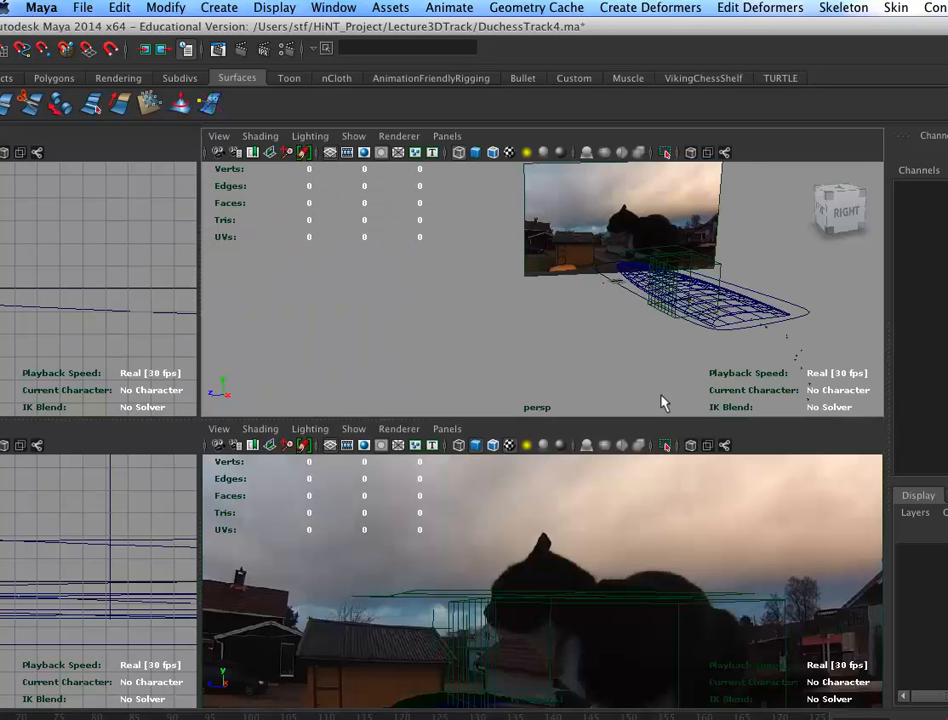
left_click_drag(644, 414, 637, 225)
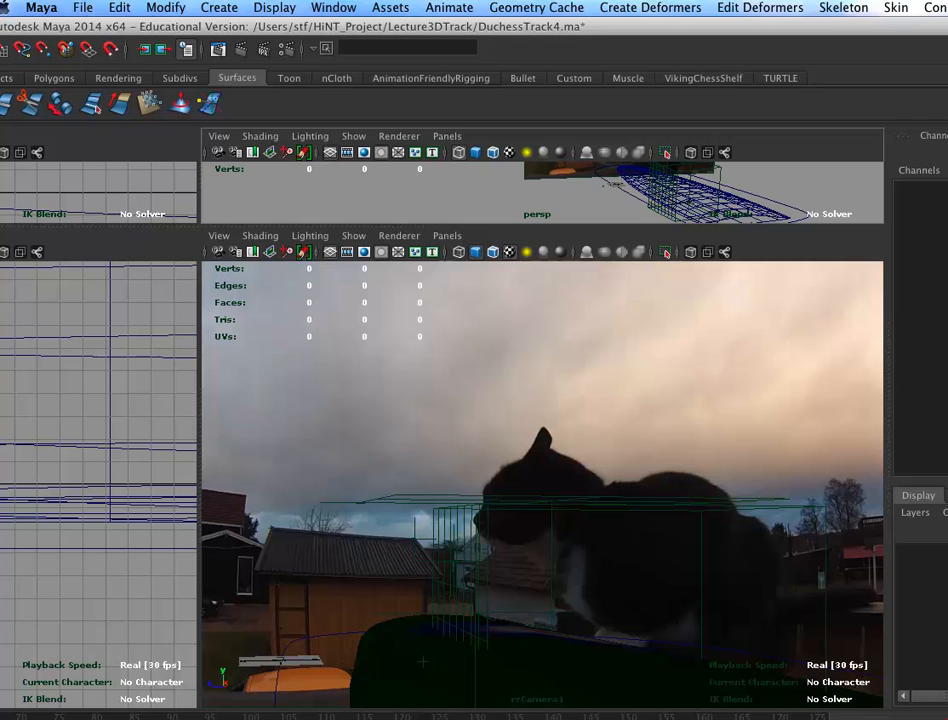
left_click(366, 435)
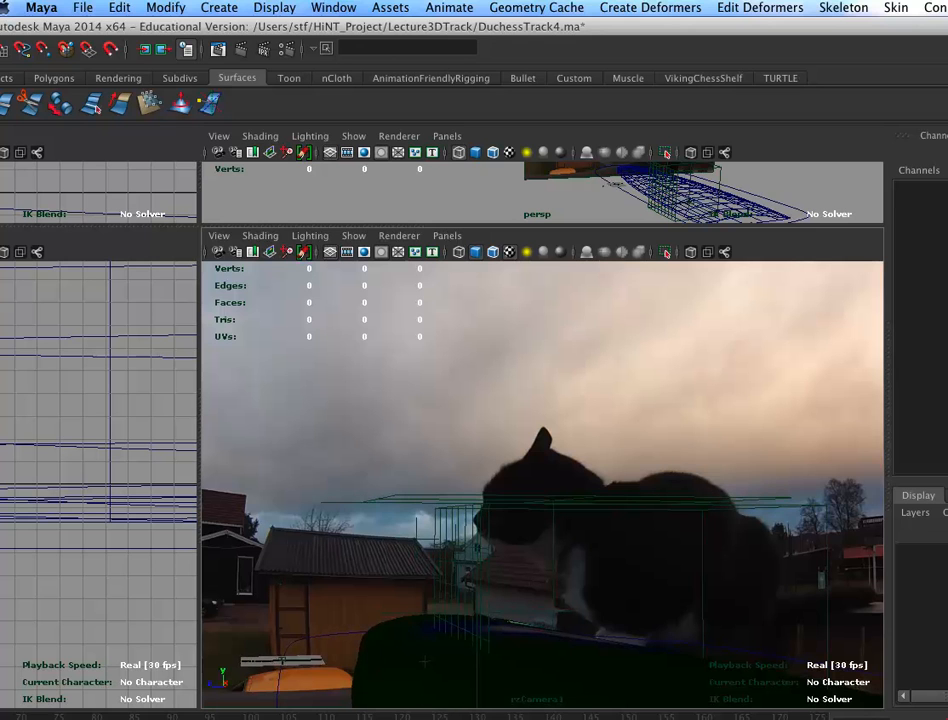
left_click_drag(103, 711, 429, 708)
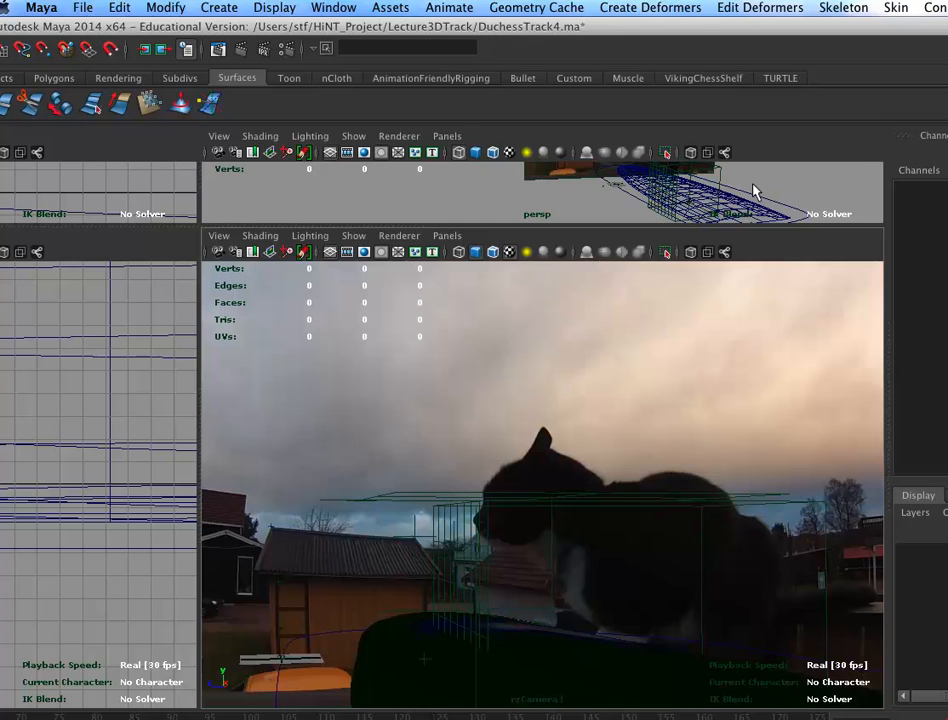
left_click(755, 192)
key("space")
left_click_drag(643, 455, 728, 463, "alt")
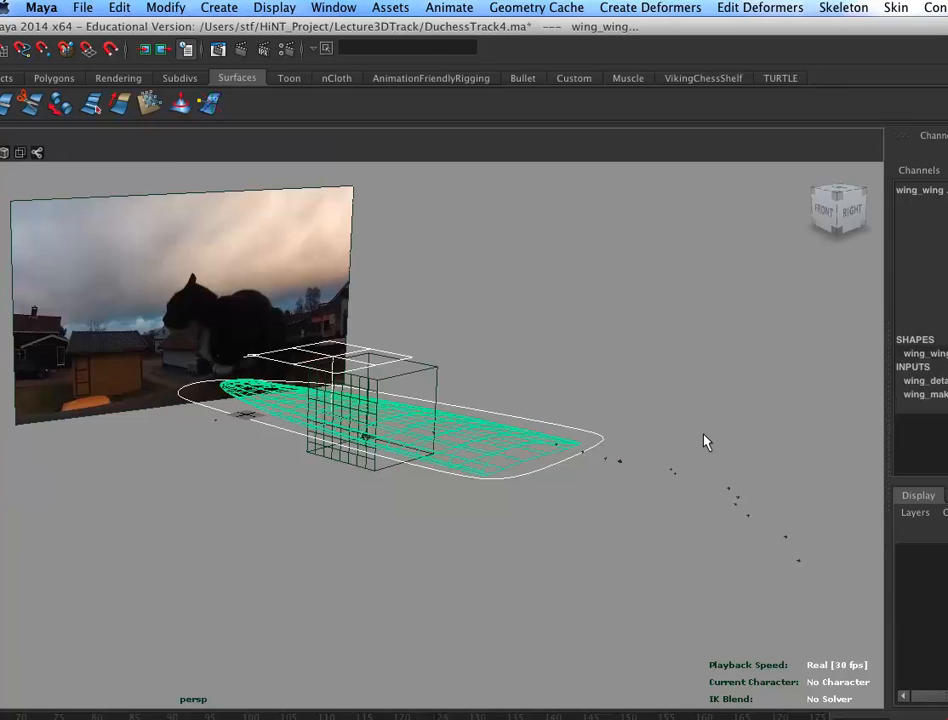
Step: Switch from Maya to MatchMover by moving and minimizing the Maya window and closing the Hypershade window
left_click_drag(540, 25, 828, 36)
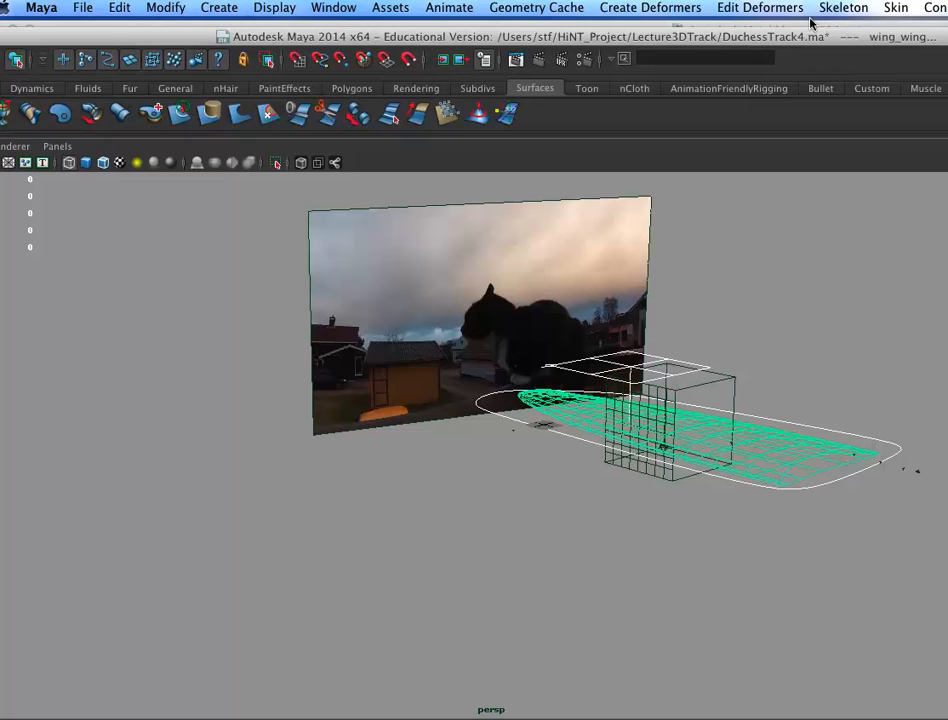
left_click_drag(583, 34, 860, 100)
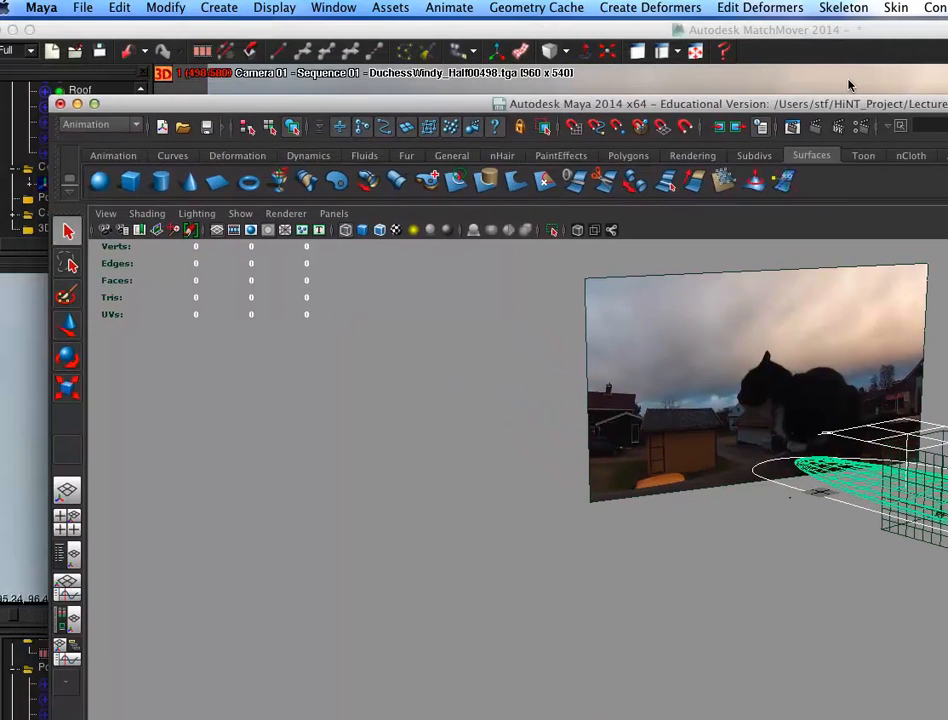
left_click(77, 103)
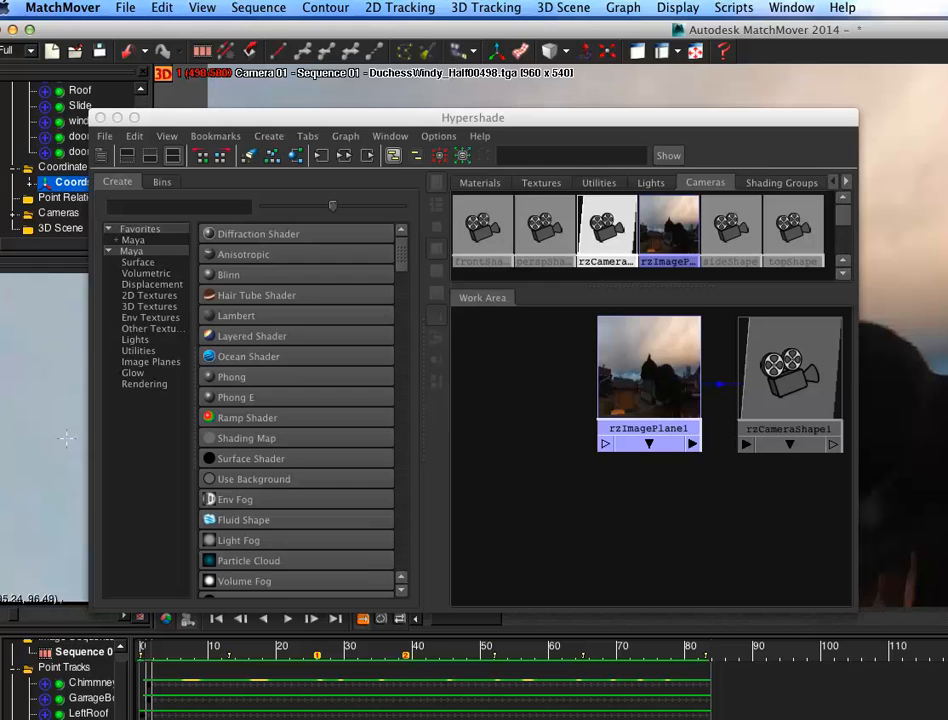
left_click(101, 118)
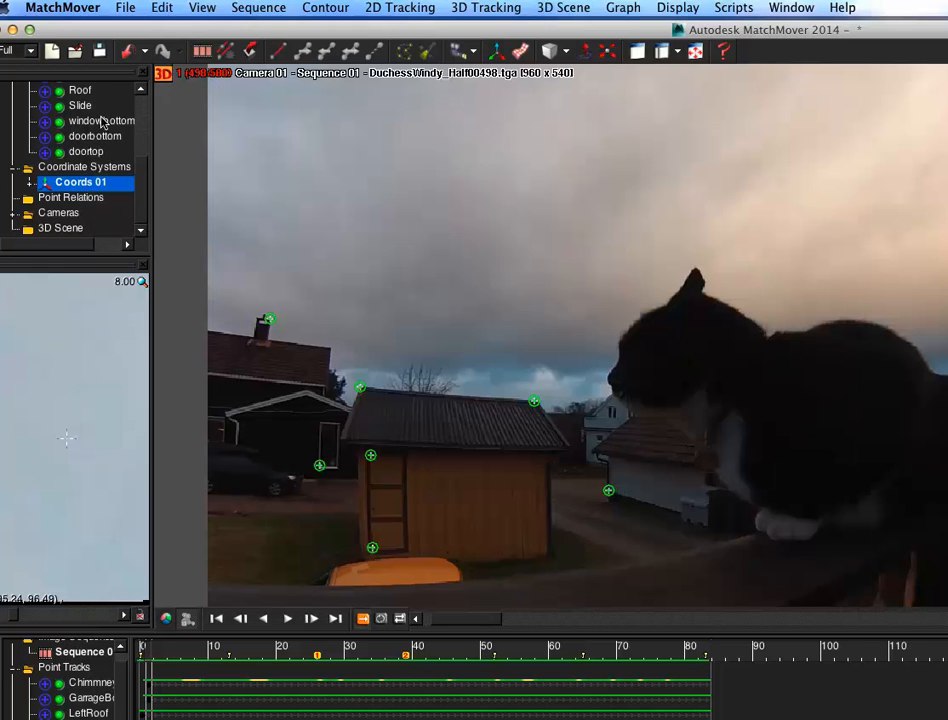
Step: Start a new MatchMover project without saving changes to the current one
left_click(182, 634)
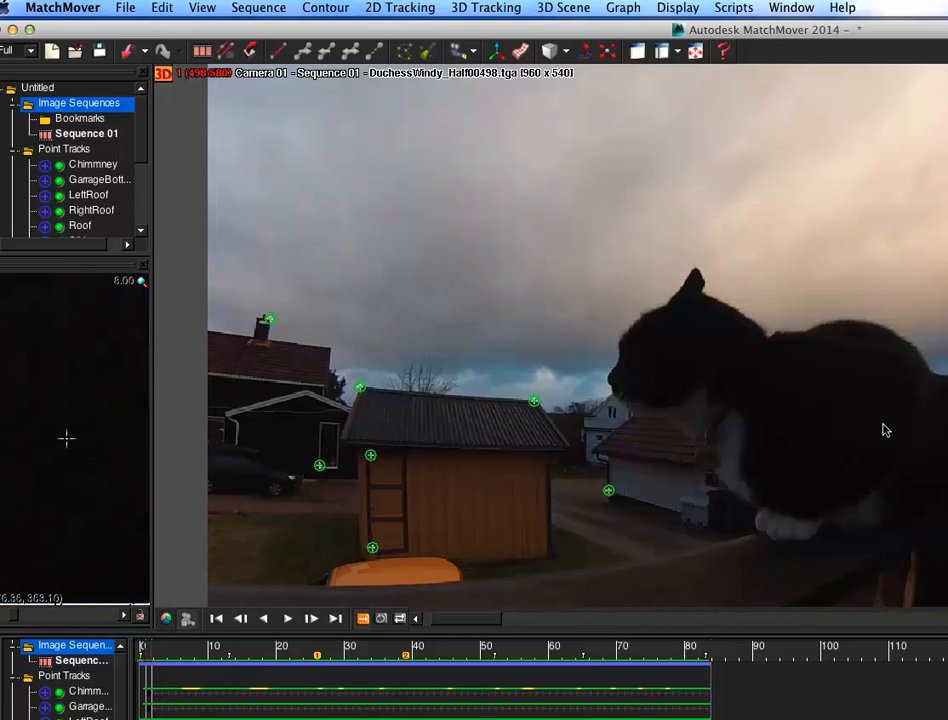
left_click(126, 8)
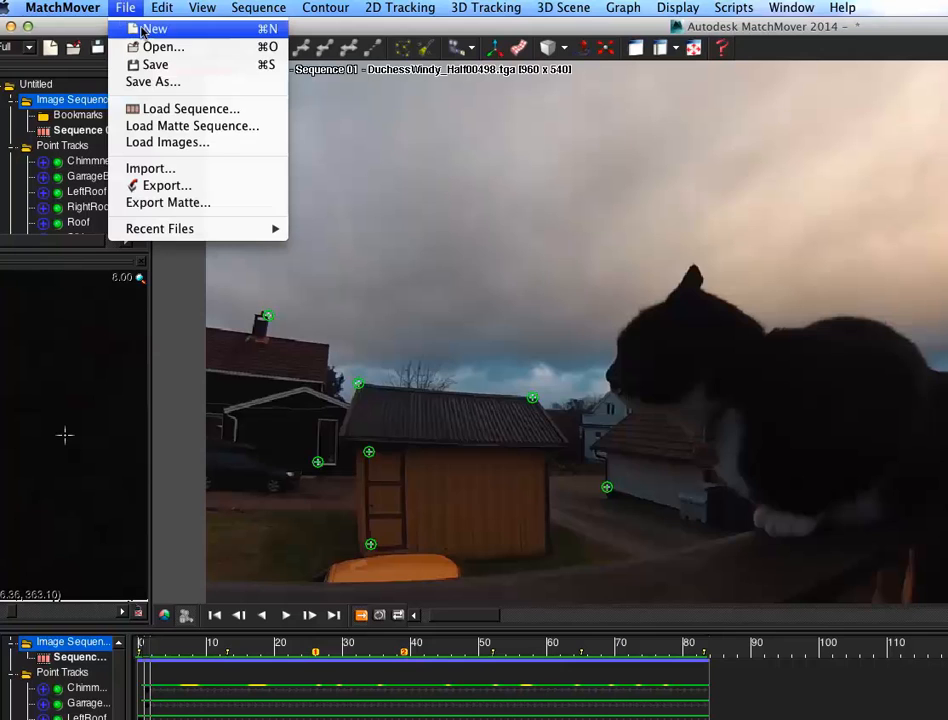
left_click(150, 27)
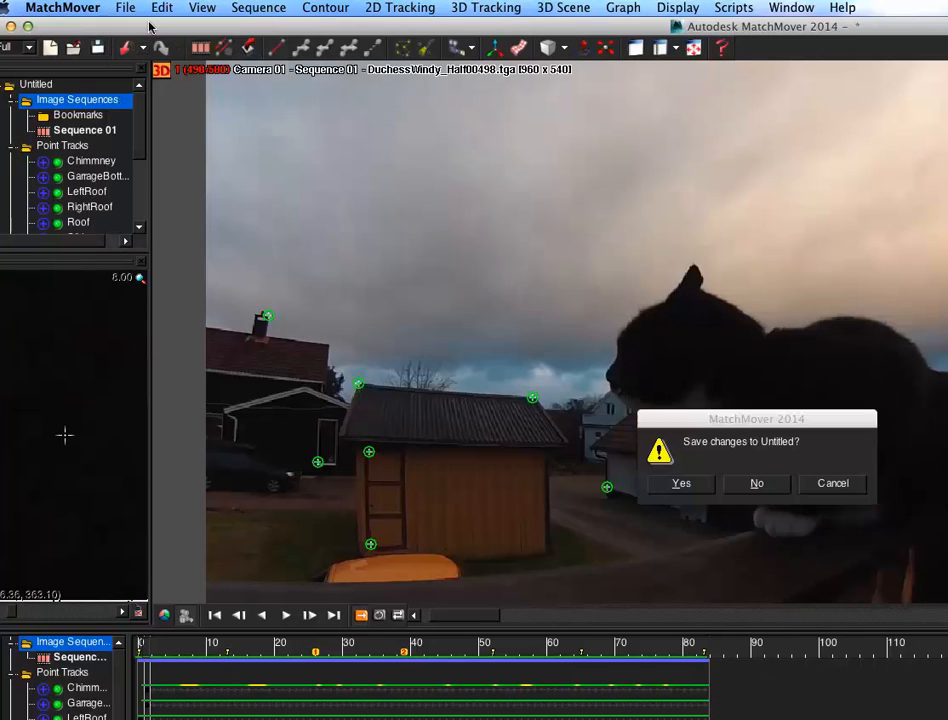
left_click(755, 483)
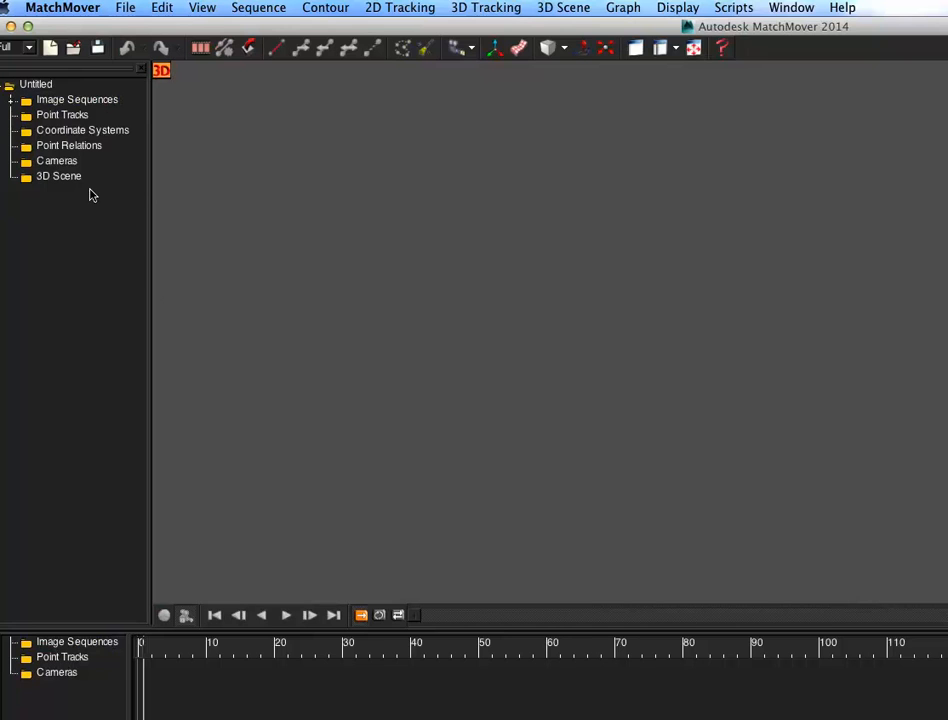
Step: Load the image sequence starting at DuchessWindy_Half00497.tga into Image Sequences
right_click(97, 99)
left_click(187, 107)
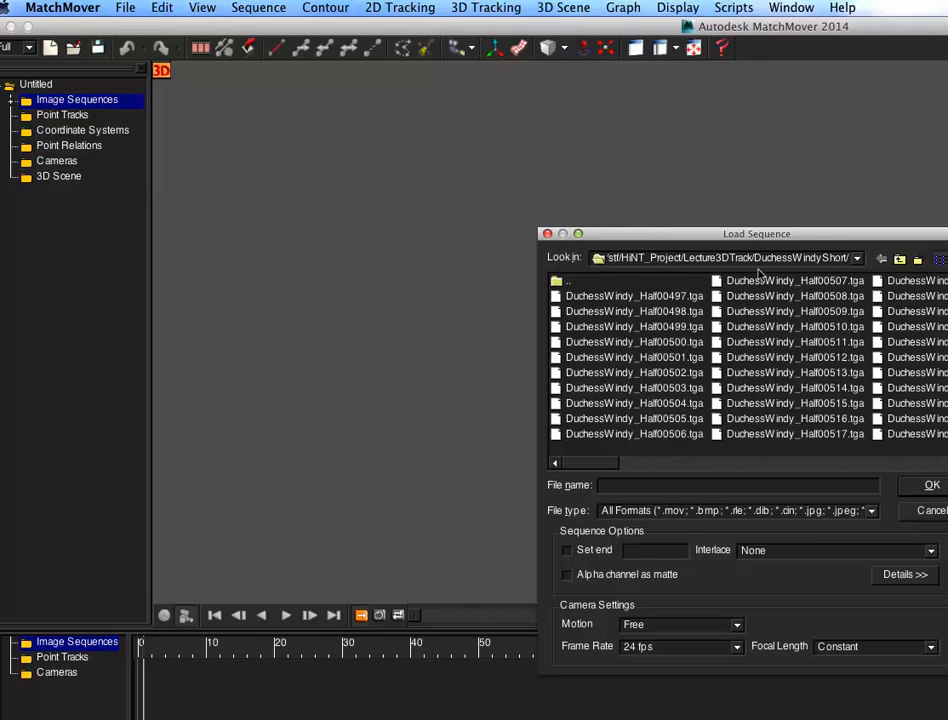
left_click(637, 296)
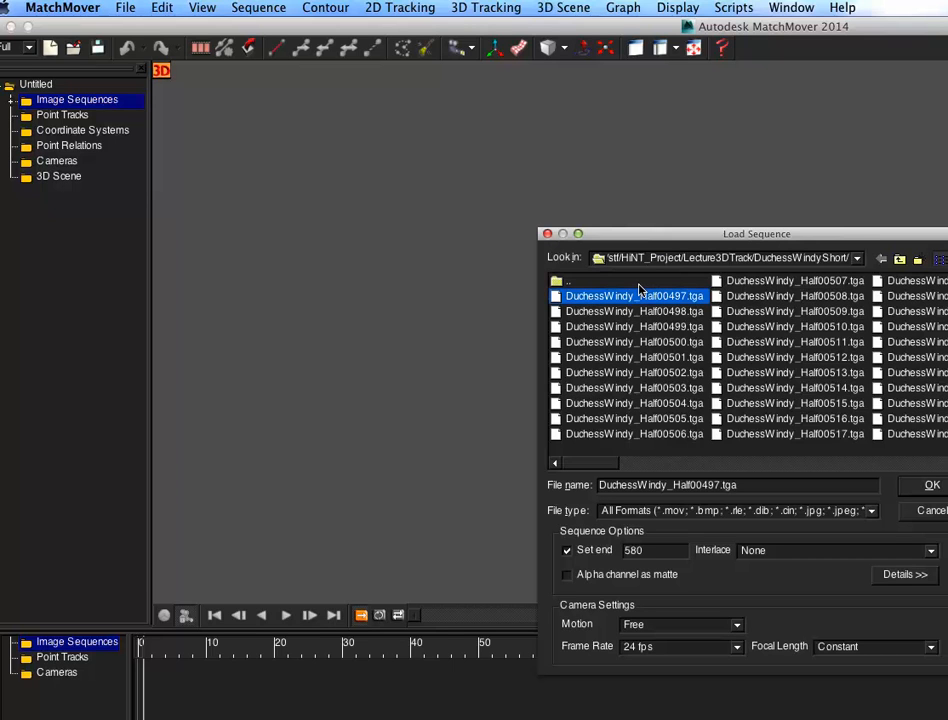
left_click(929, 487)
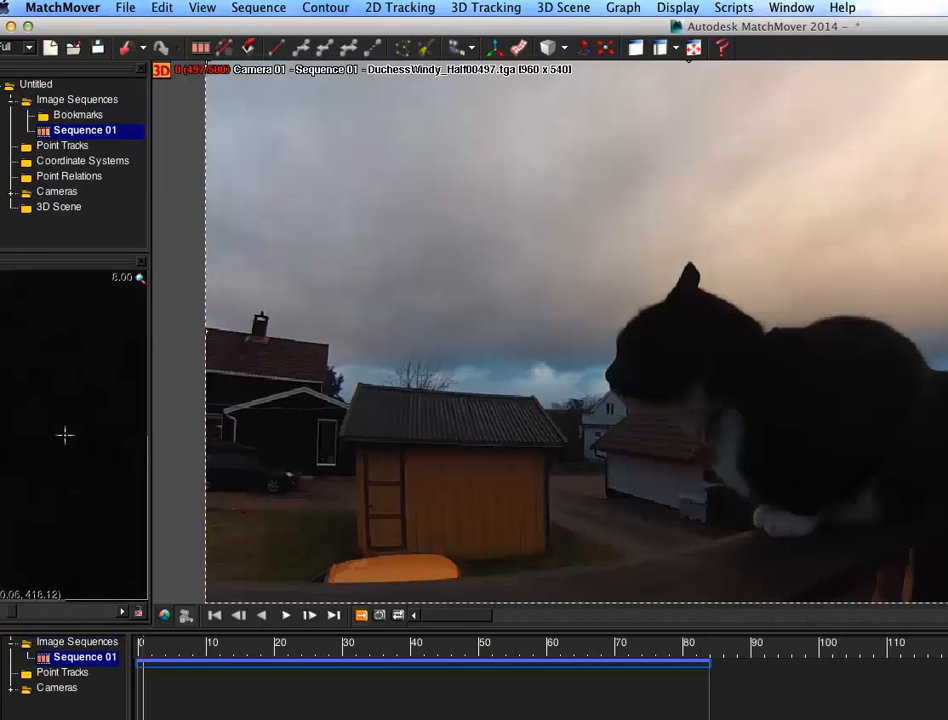
key("super+Tab")
key("super+Tab")
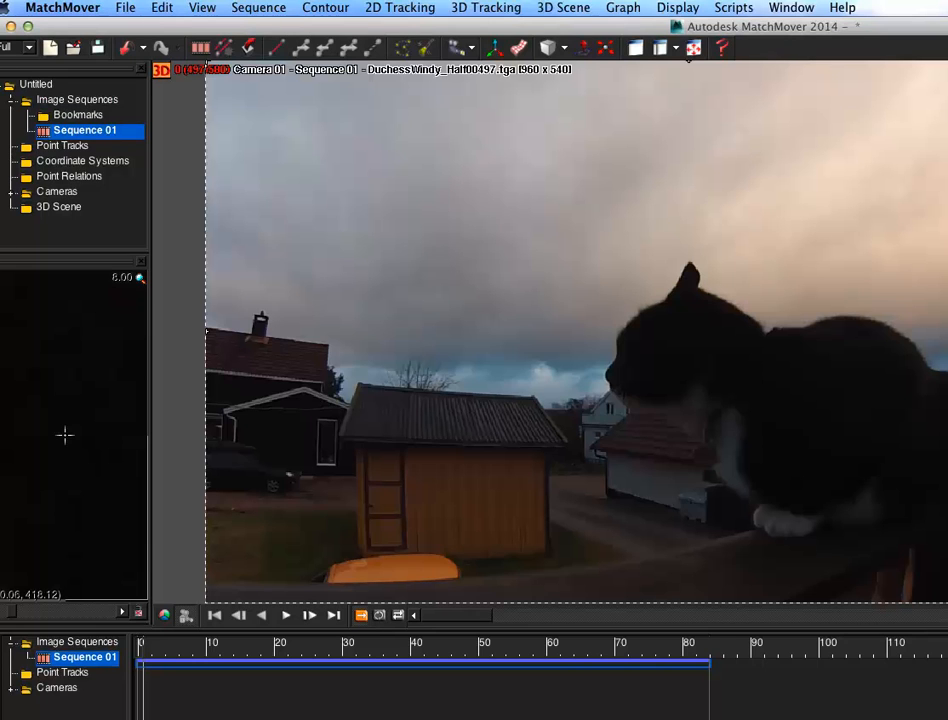
key("super+Tab")
key("super+Tab")
key("super+Tab")
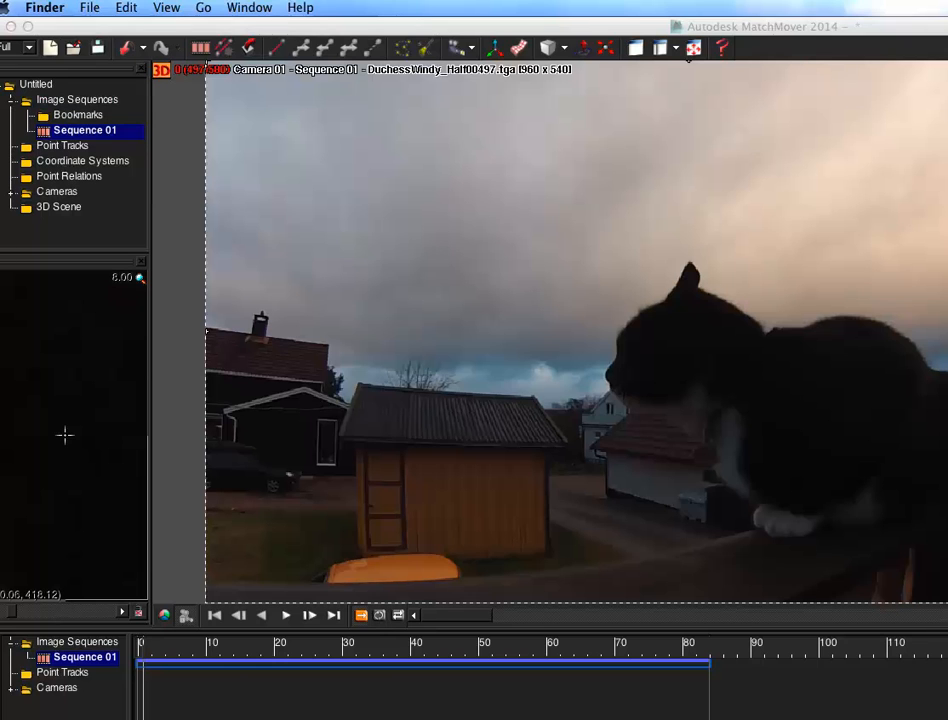
key("super+Tab")
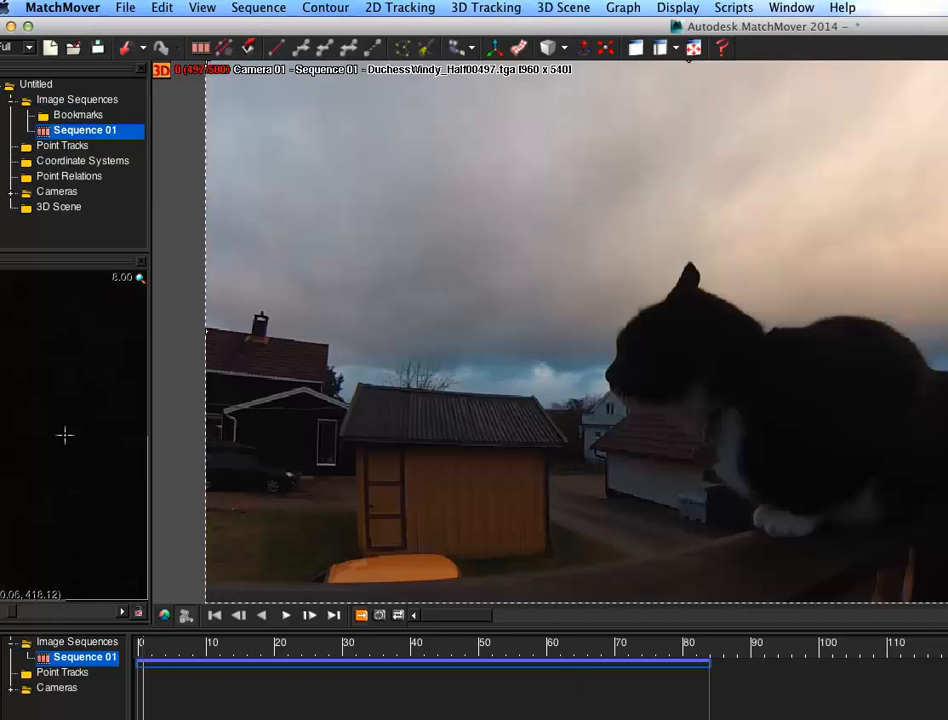
Step: Resize the MatchMover window and scrub the sequence to frame 35
mouse_move(743, 20)
left_mouse_down()
mouse_move(744, 64)
mouse_move(722, 14)
mouse_move(758, 12)
mouse_move(737, 12)
left_mouse_up()
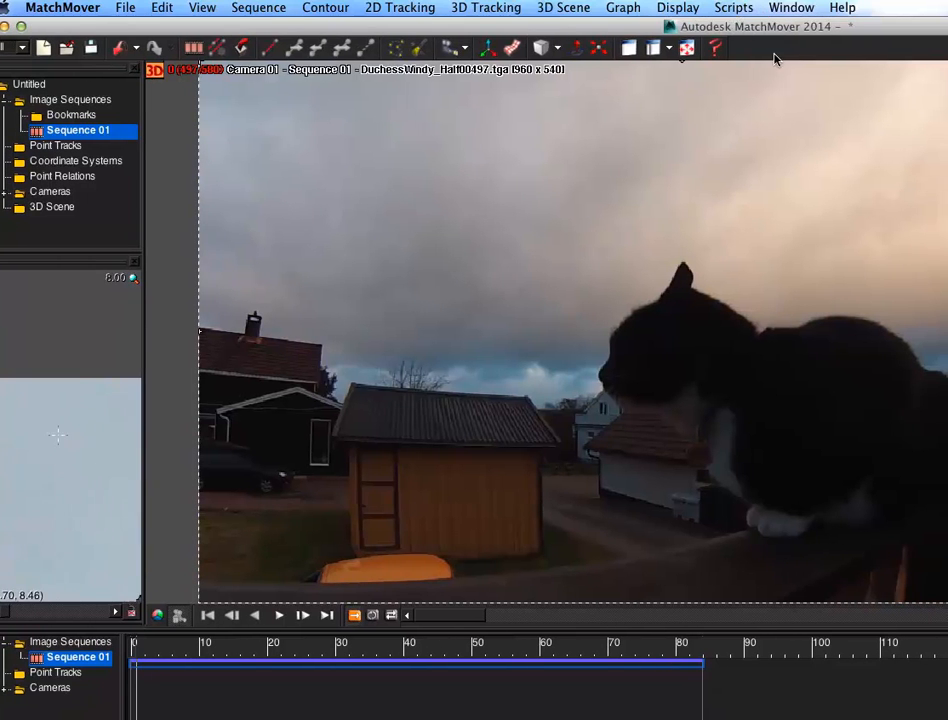
left_click_drag(947, 719, 947, 689)
mouse_move(165, 646)
left_mouse_down()
mouse_move(660, 646)
mouse_move(85, 646)
mouse_move(761, 646)
mouse_move(75, 646)
mouse_move(766, 646)
mouse_move(195, 646)
mouse_move(669, 646)
mouse_move(323, 646)
mouse_move(639, 646)
mouse_move(391, 646)
left_mouse_up()
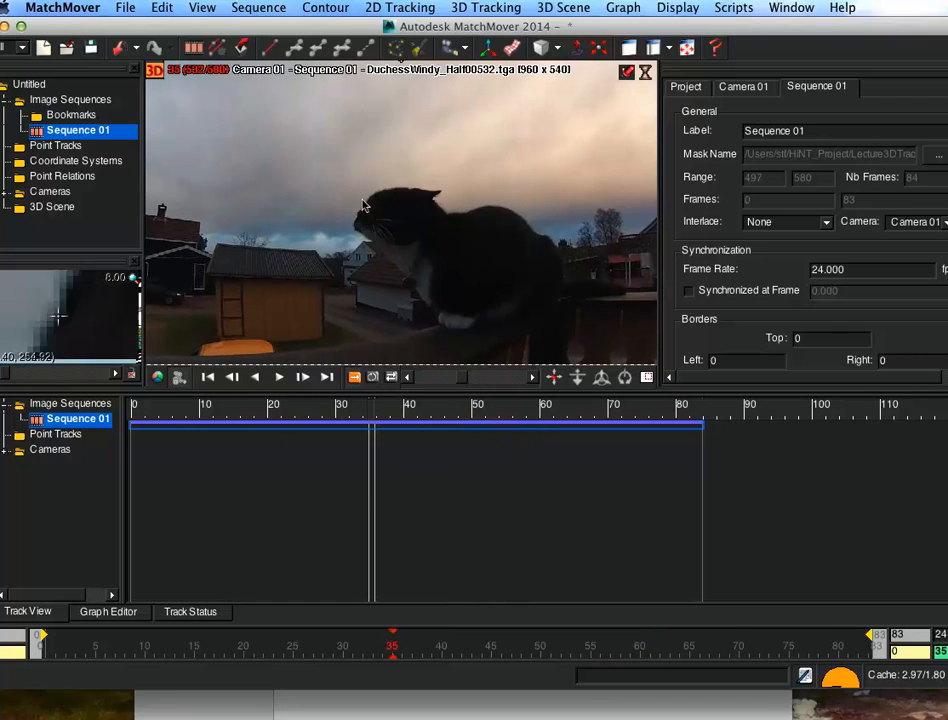
left_click_drag(441, 25, 460, 38)
left_click(400, 7)
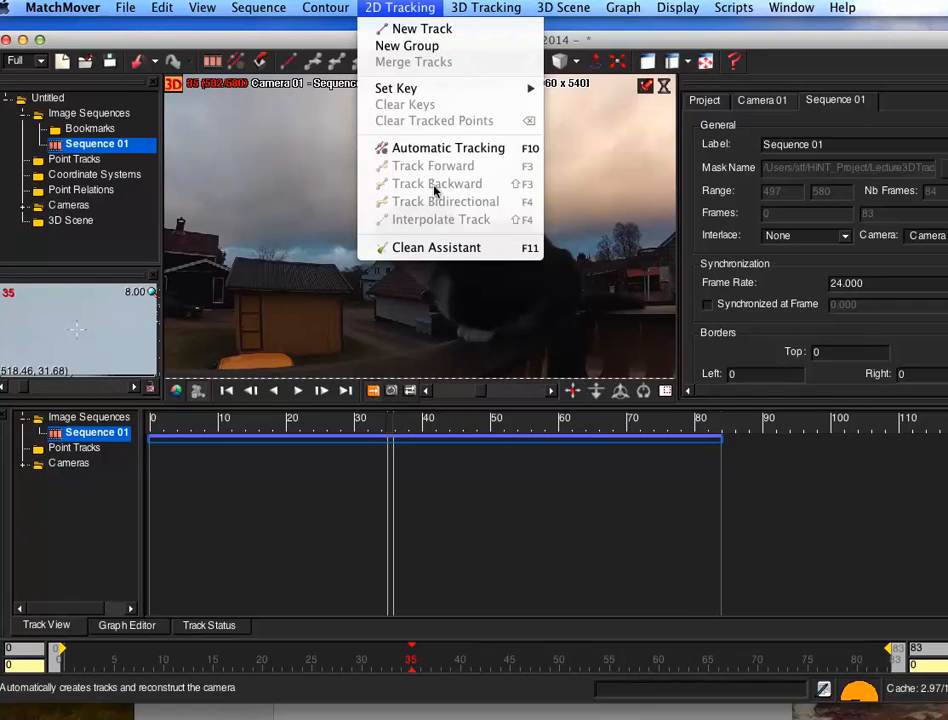
mouse_move(490, 7)
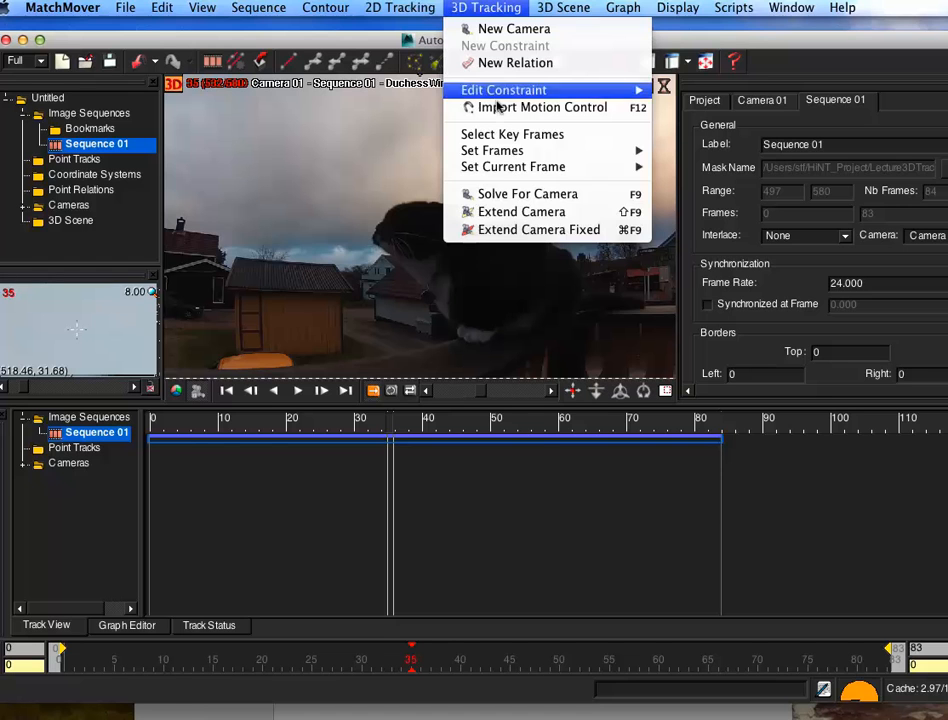
key("super+Return")
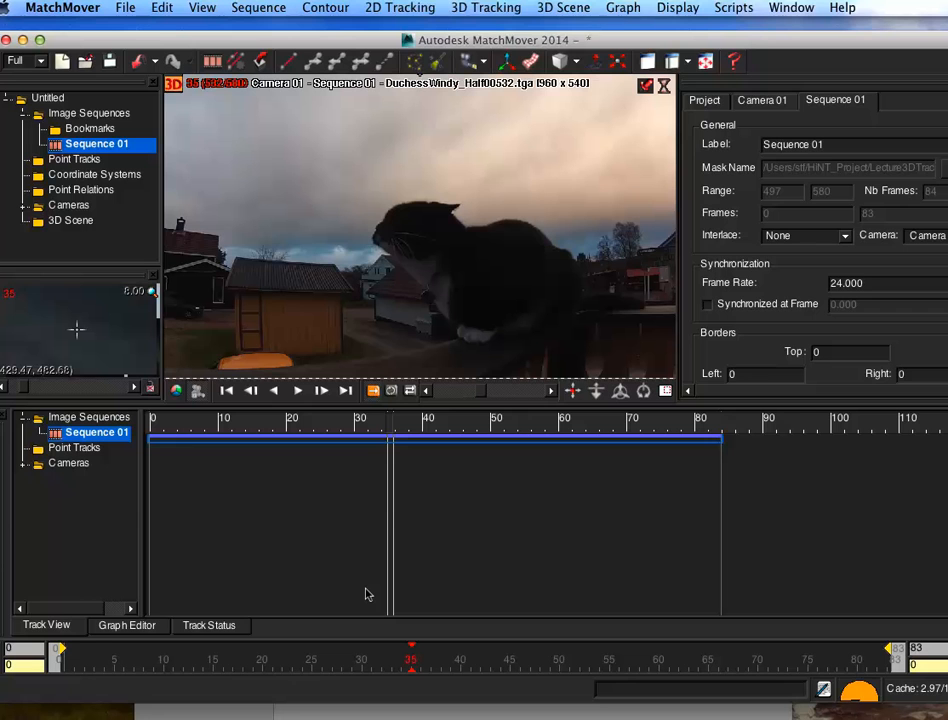
Step: Enlarge the MatchMover window and viewer and step the sequence back to frame 34
mouse_move(947, 702)
left_mouse_down()
mouse_move(947, 719)
mouse_move(947, 648)
mouse_move(947, 706)
left_mouse_up()
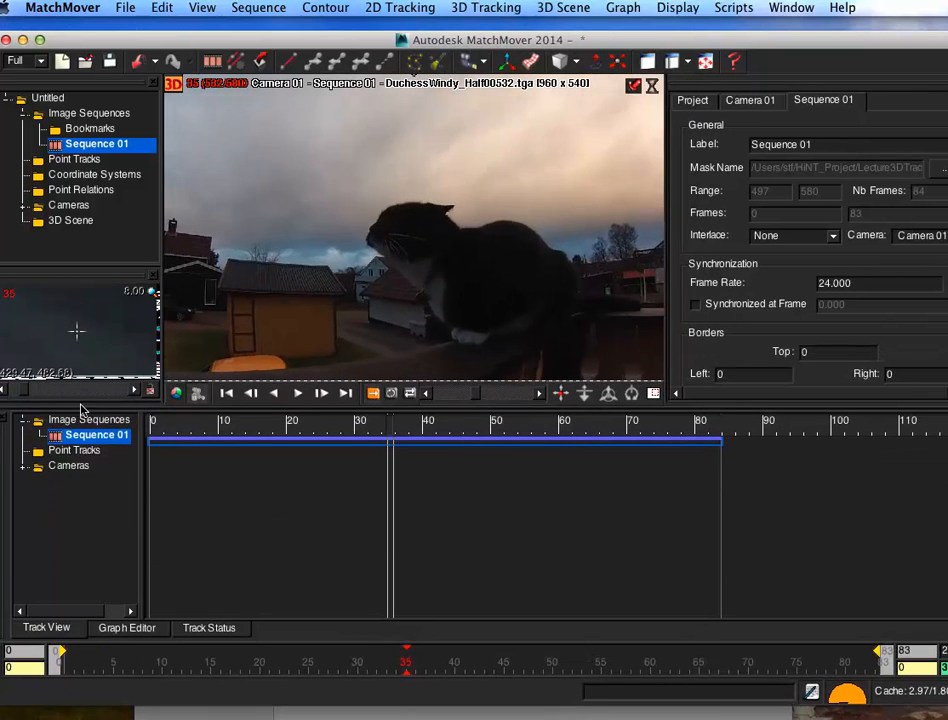
mouse_move(406, 662)
left_mouse_down()
mouse_move(387, 662)
mouse_move(396, 662)
left_mouse_up()
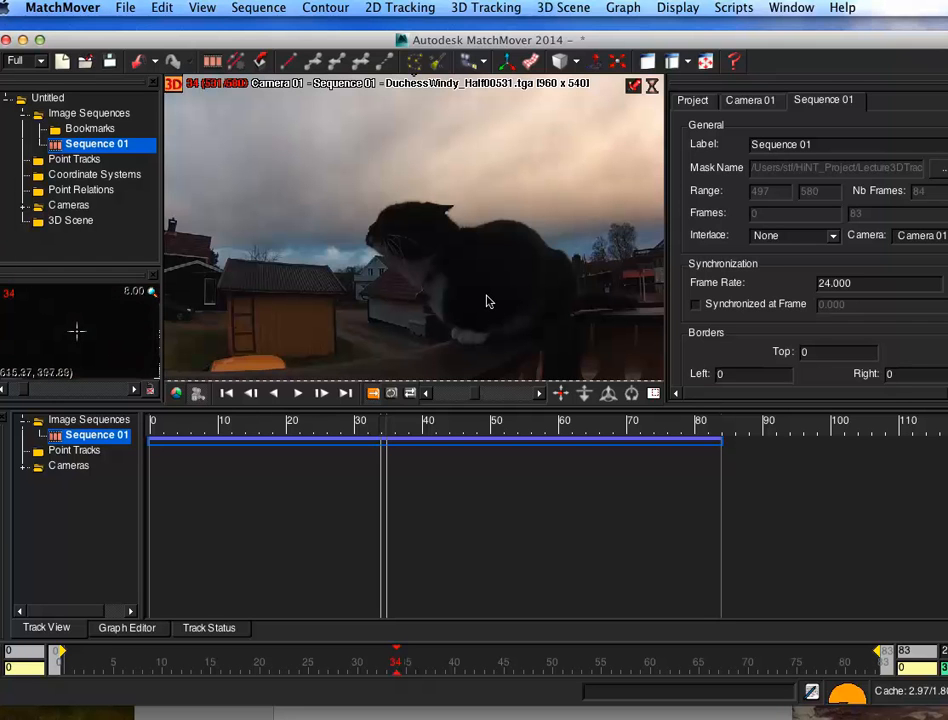
left_click_drag(945, 704, 947, 719)
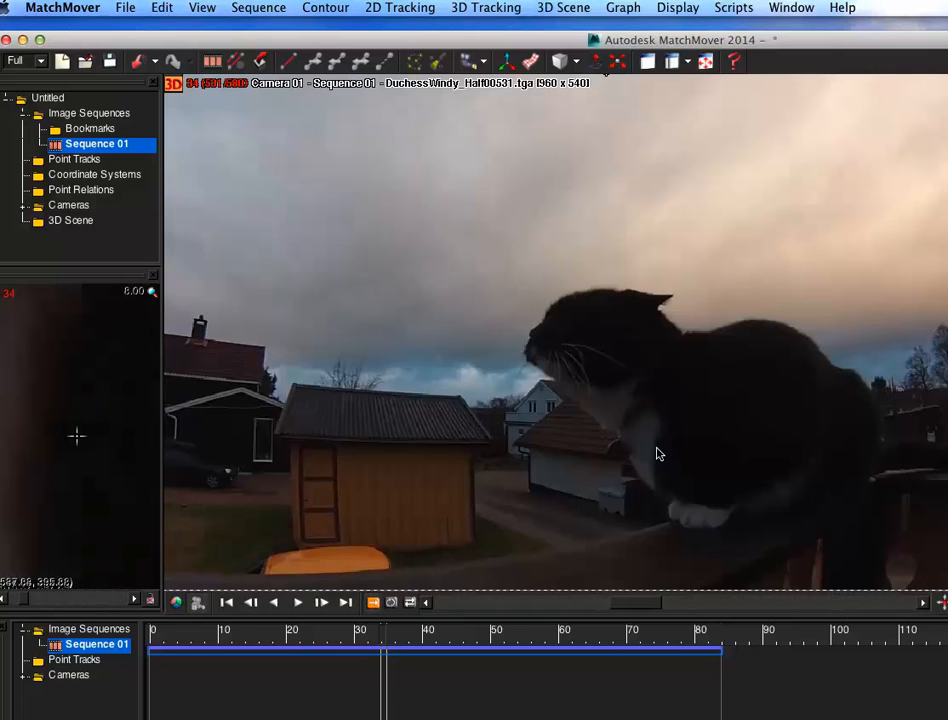
left_click(287, 19)
left_click_drag(298, 33, 295, 24)
Step: Create a new contour at the first frame and place points along the outline of the cat's head, ears and back
left_click(324, 8)
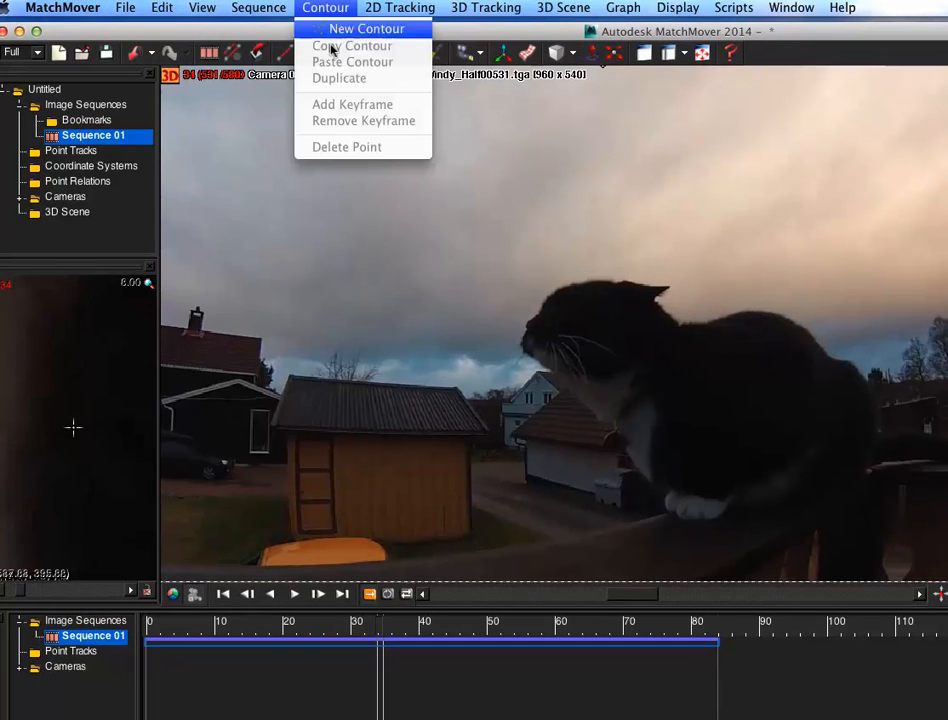
left_click(362, 29)
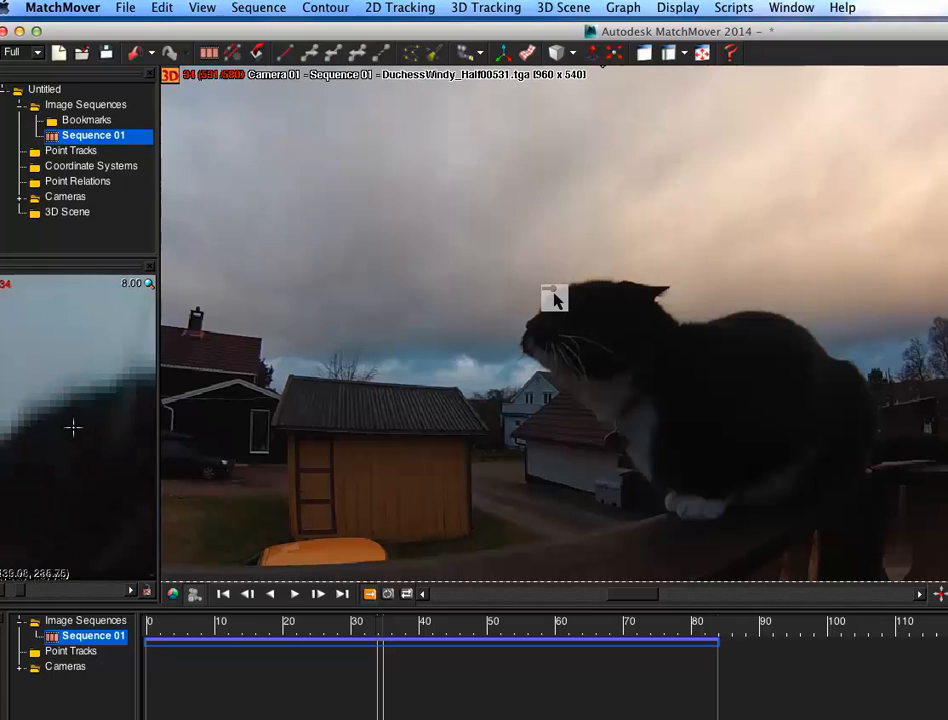
left_click_drag(380, 625, 148, 625)
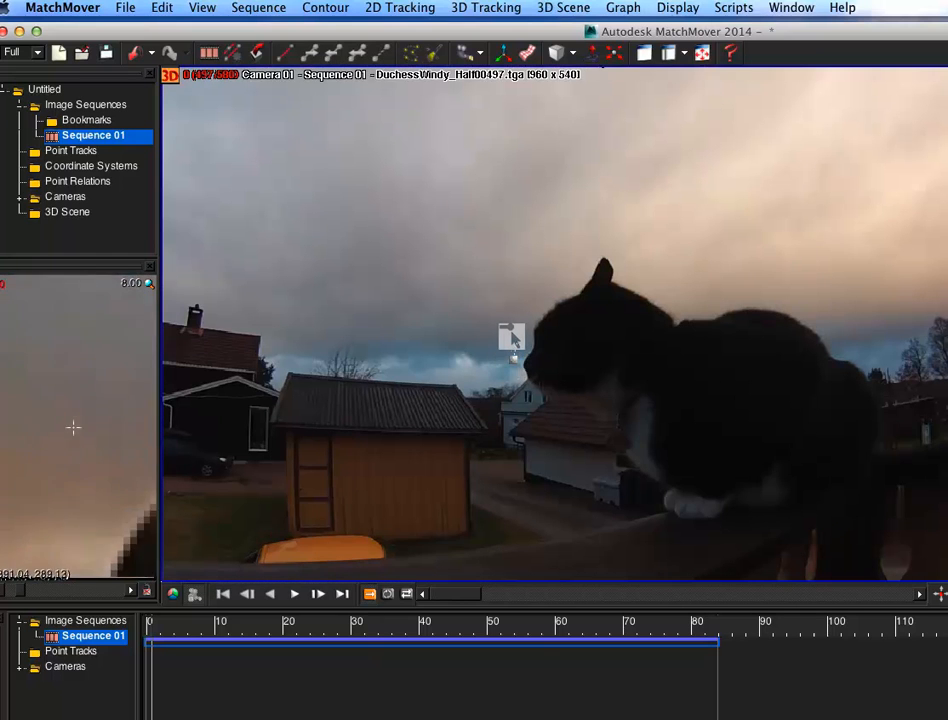
left_click(521, 323)
left_click(567, 282)
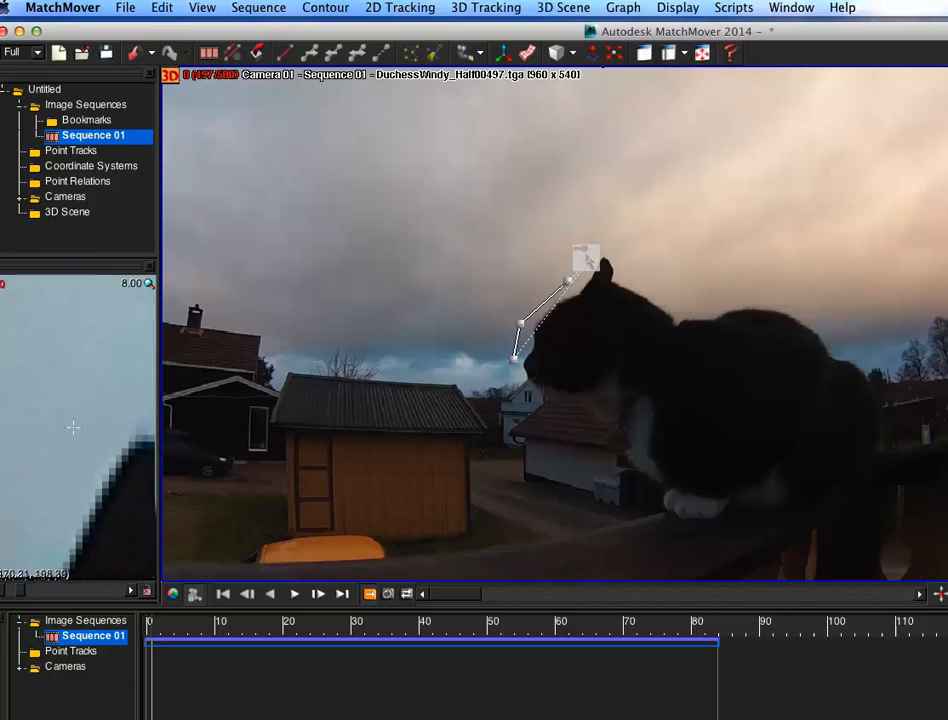
left_click(597, 244)
left_click(629, 263)
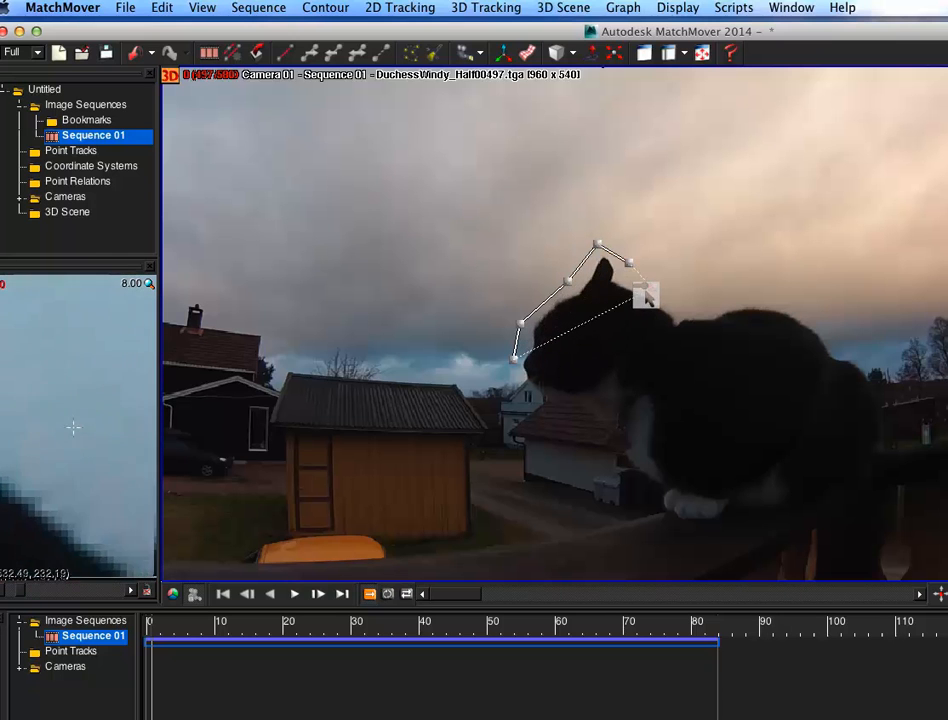
left_click(655, 288)
left_click(681, 307)
left_click(739, 298)
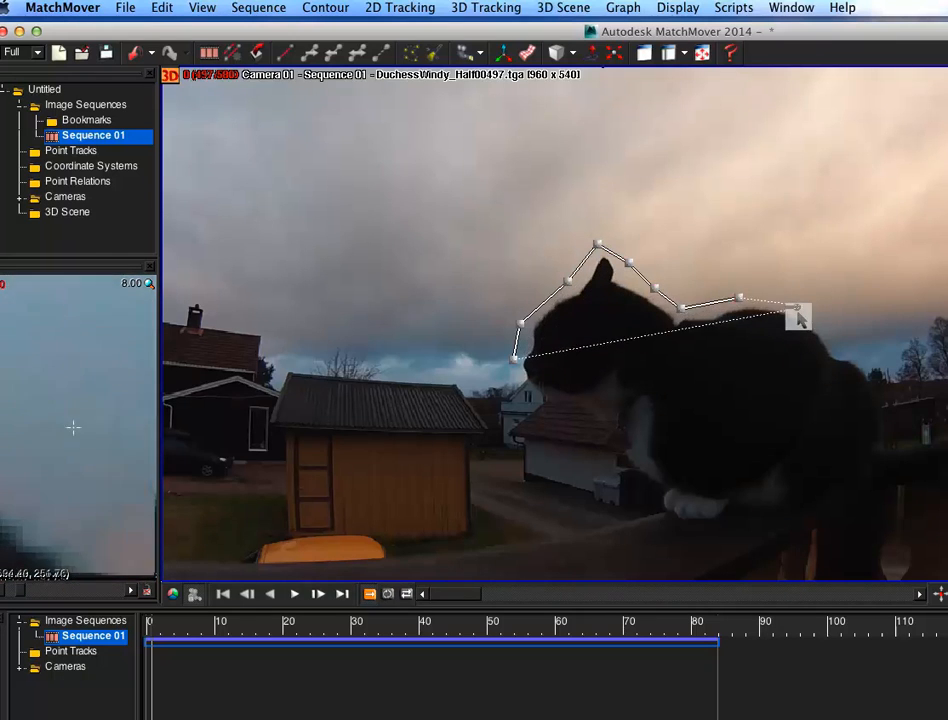
left_click(808, 316)
left_click(839, 345)
left_click(881, 376)
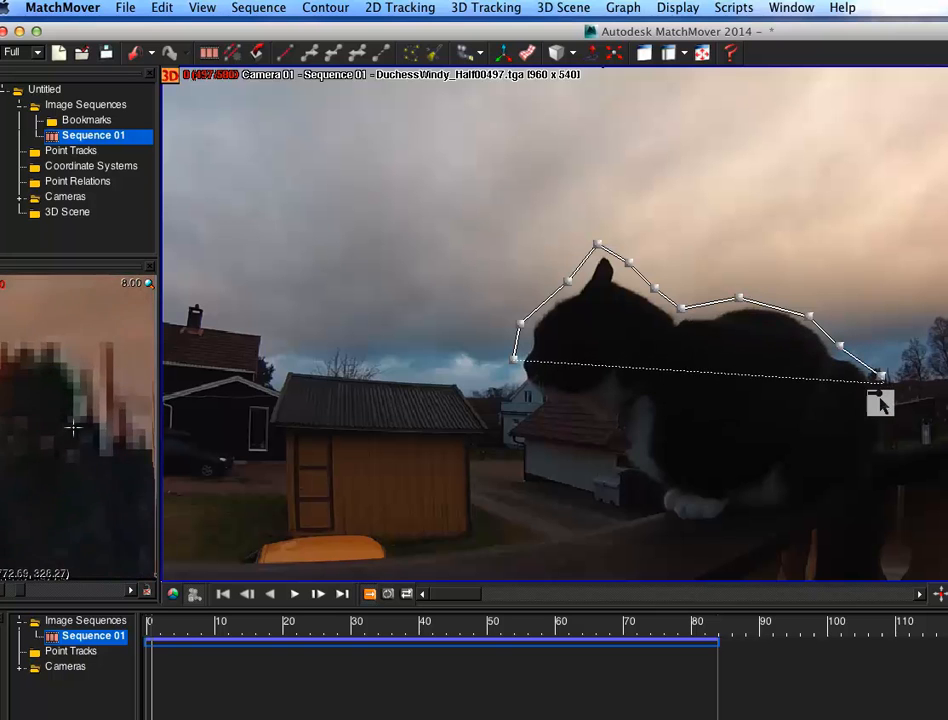
left_click(892, 433)
left_click(933, 428)
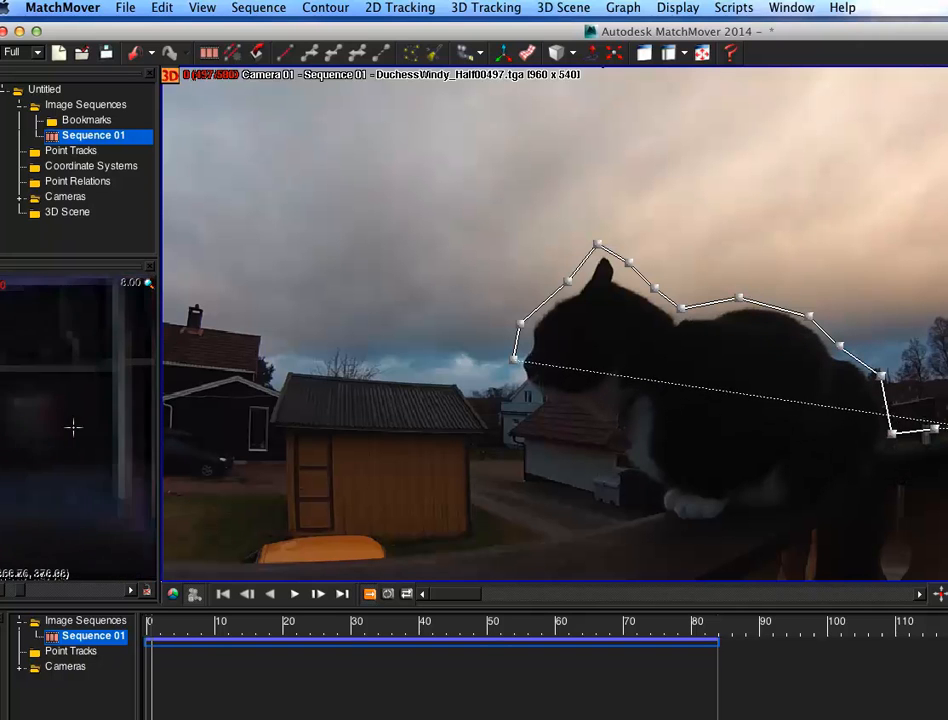
Step: Continue placing contour points along the cat's underside, paws and chest, then close the contour around the cat
left_click(918, 491)
left_click(869, 497)
left_click(844, 491)
left_click(769, 517)
left_click(743, 513)
left_click(710, 531)
left_click(668, 525)
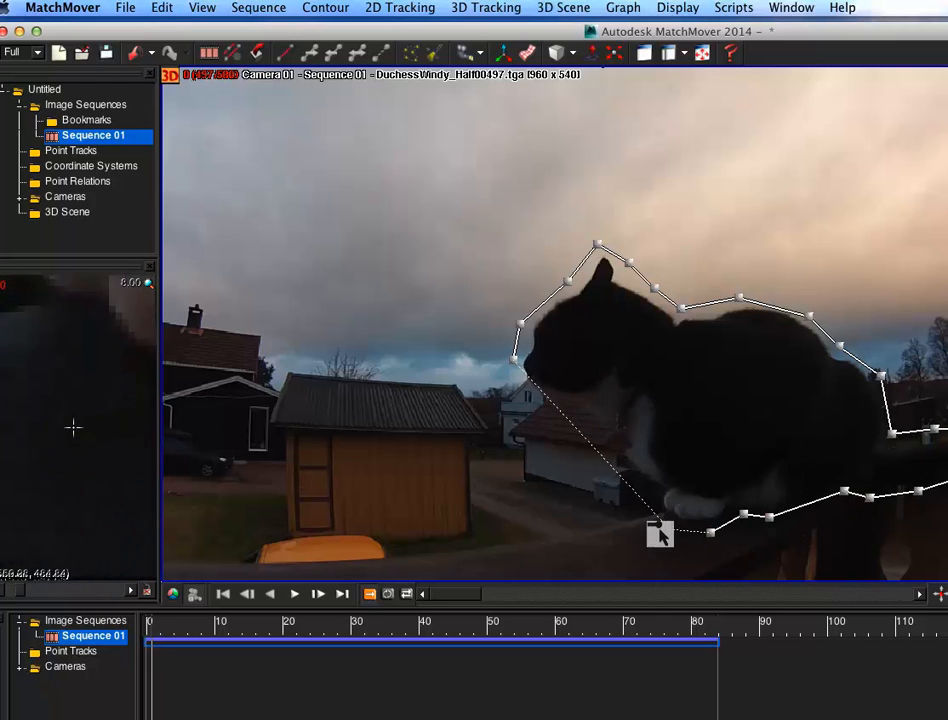
left_click(649, 503)
left_click(651, 489)
left_click(611, 462)
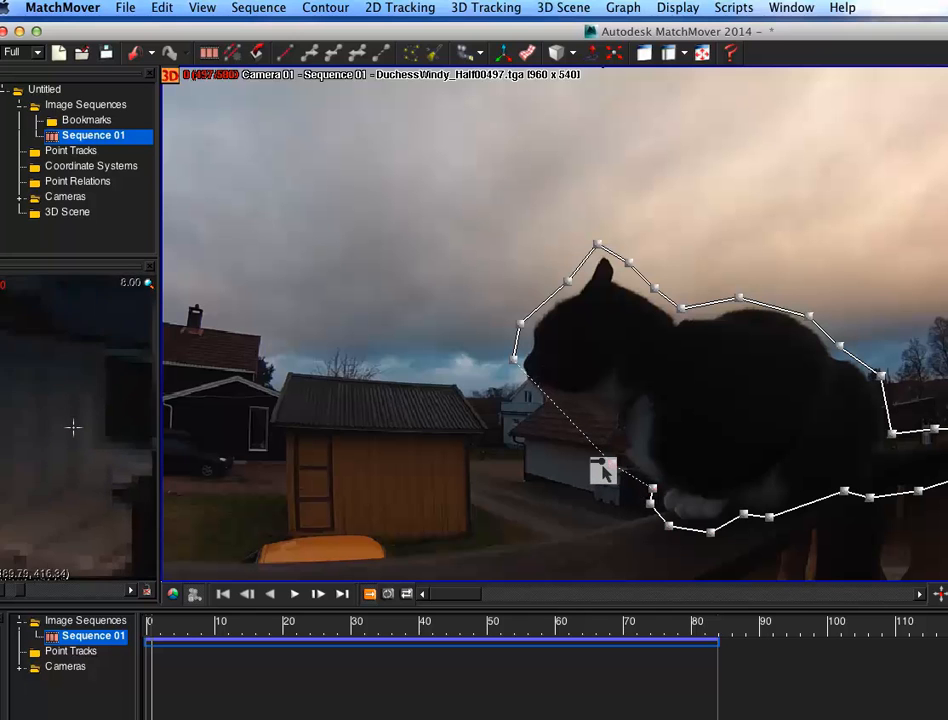
left_click(594, 432)
left_click(568, 407)
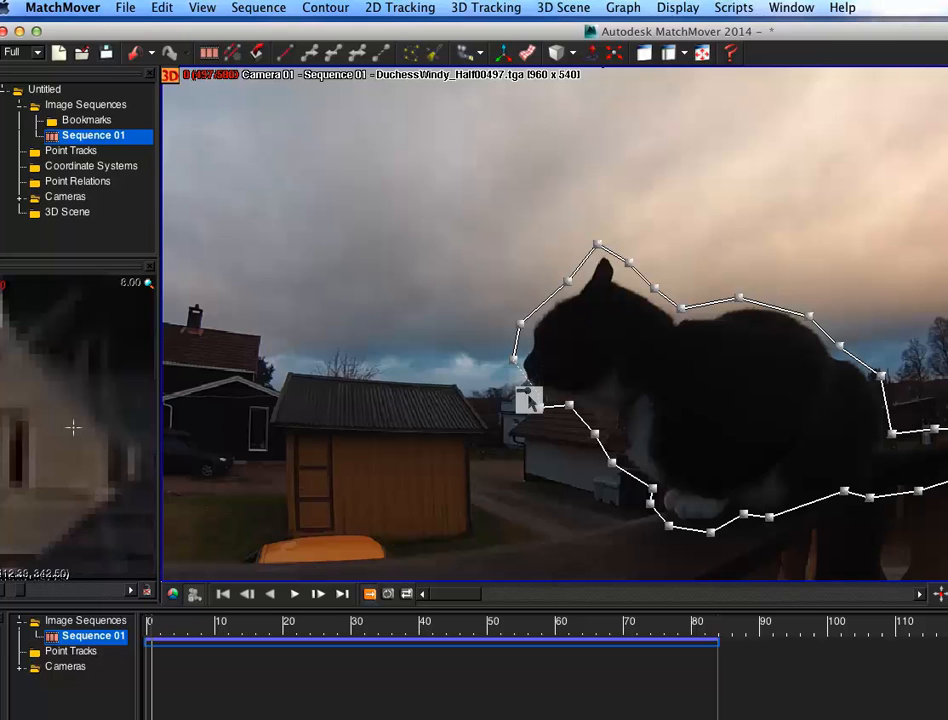
double_click(528, 400)
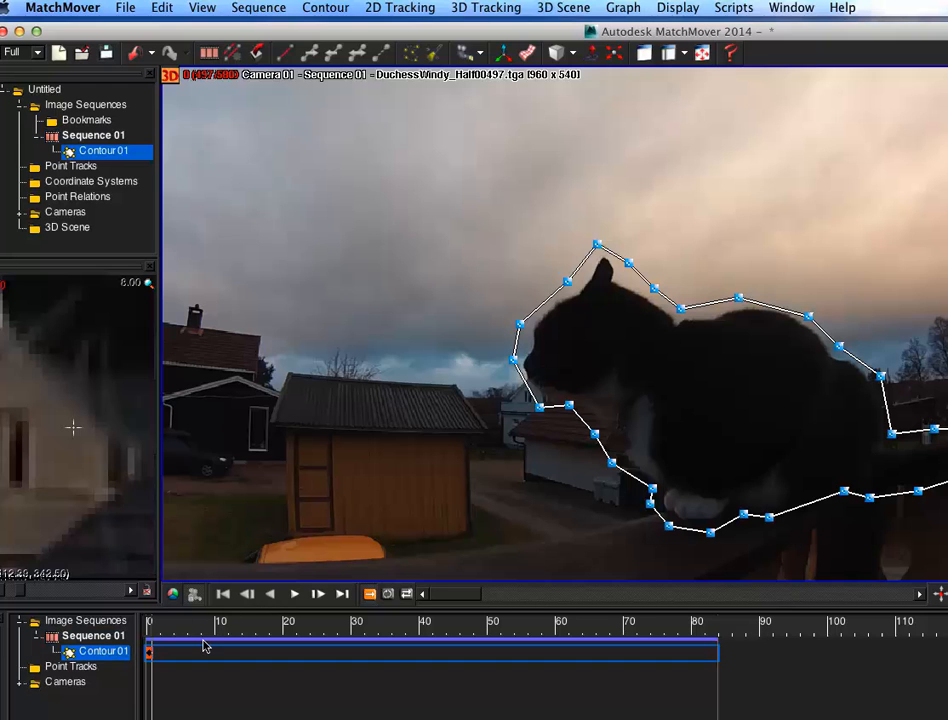
Step: Step forward to frame 2 and adjust the contour points at the cat's ear tip to set a keyframe
key("Right")
key("Right")
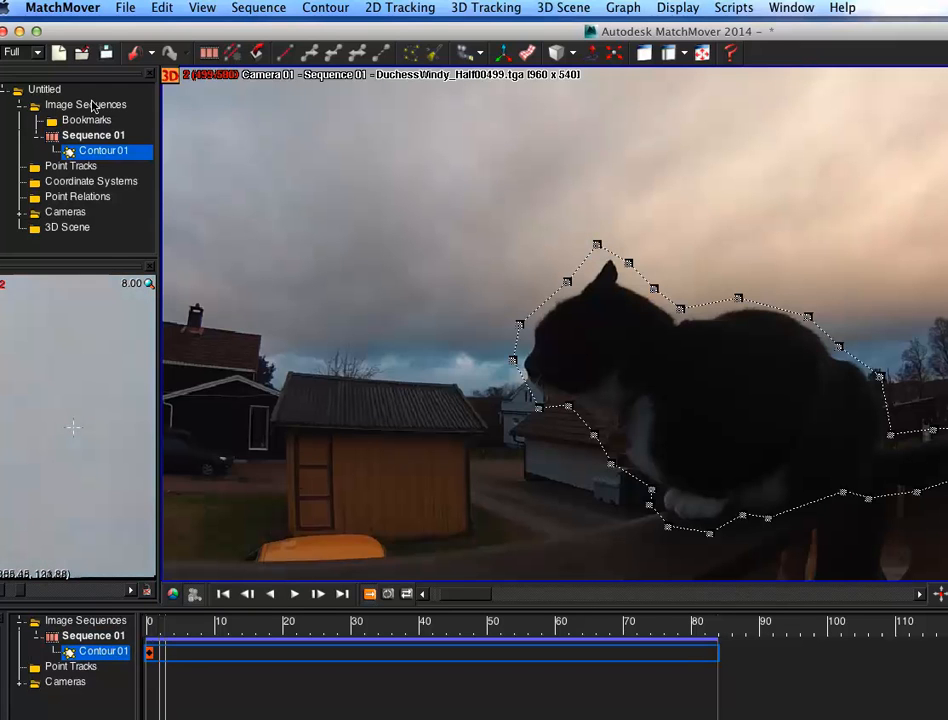
left_click(595, 243)
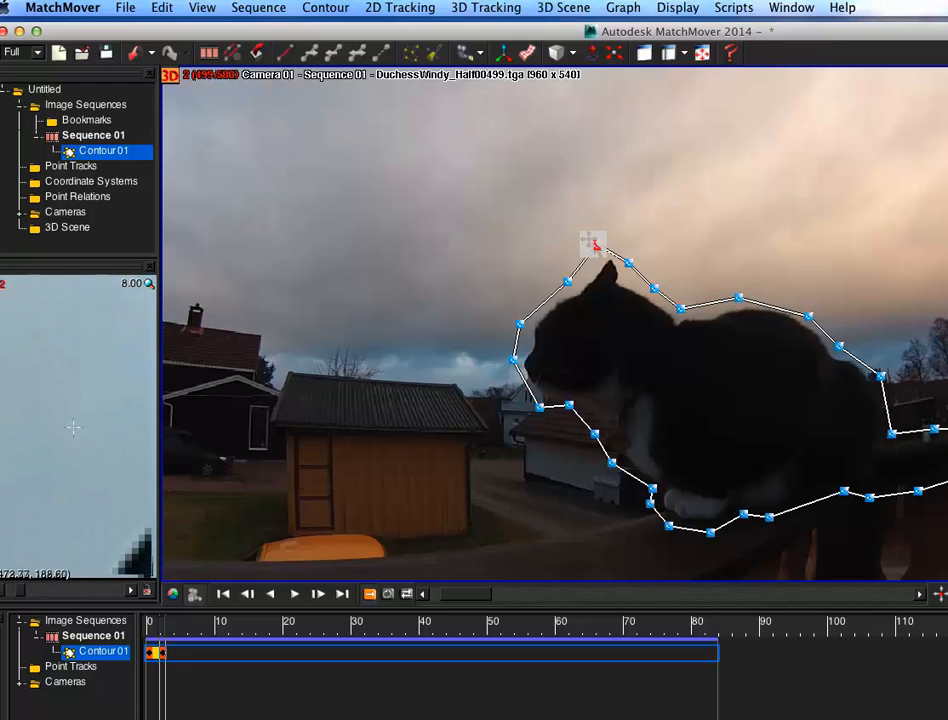
left_click(632, 264)
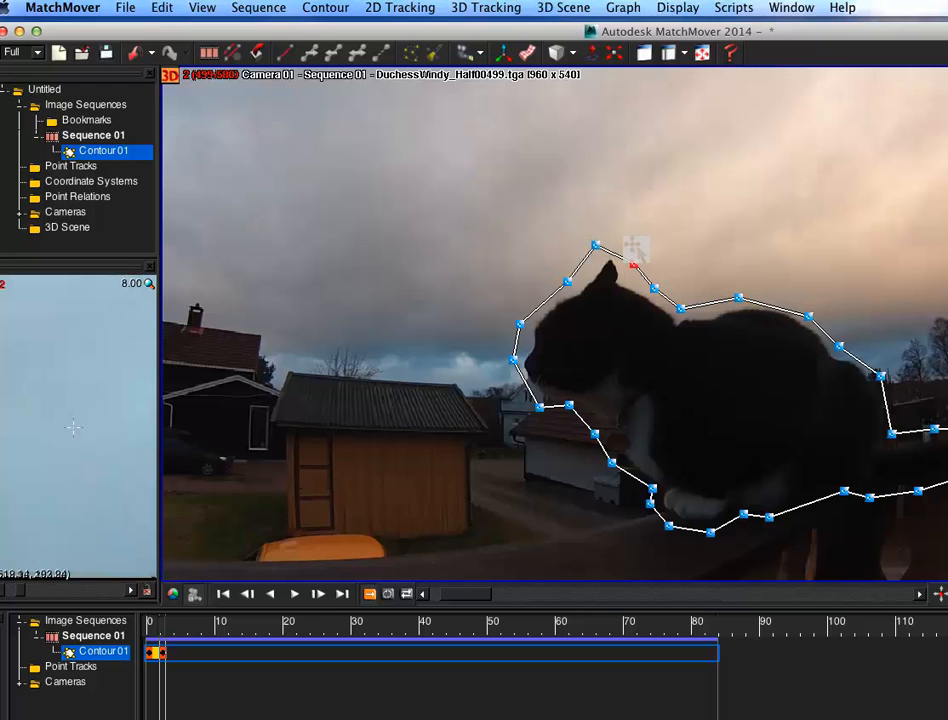
Step: Step forward to frame 10 and nudge the contour point at the cat's rear back to follow its outline
key("Right")
key("Right")
key("Right")
key("Right")
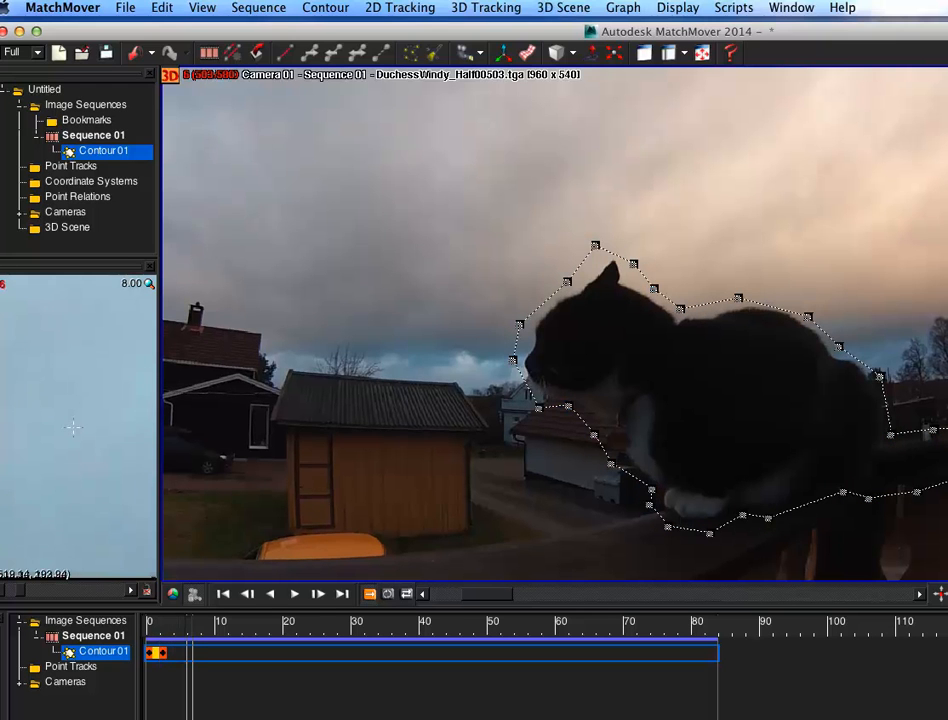
key("Right")
key("Right")
key("Right")
key("Right")
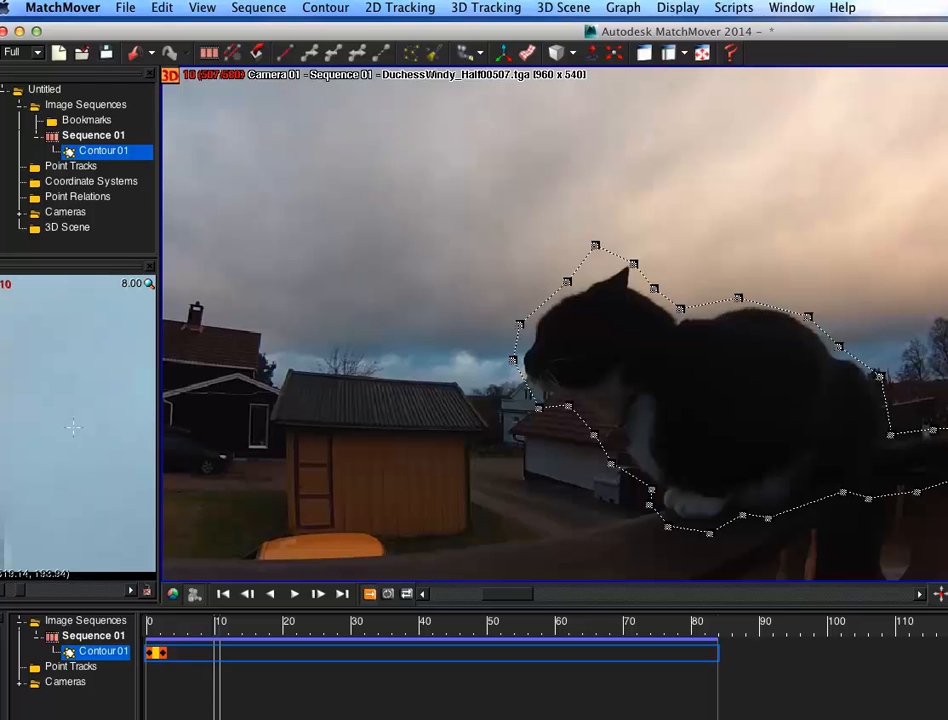
left_click_drag(869, 375, 877, 373)
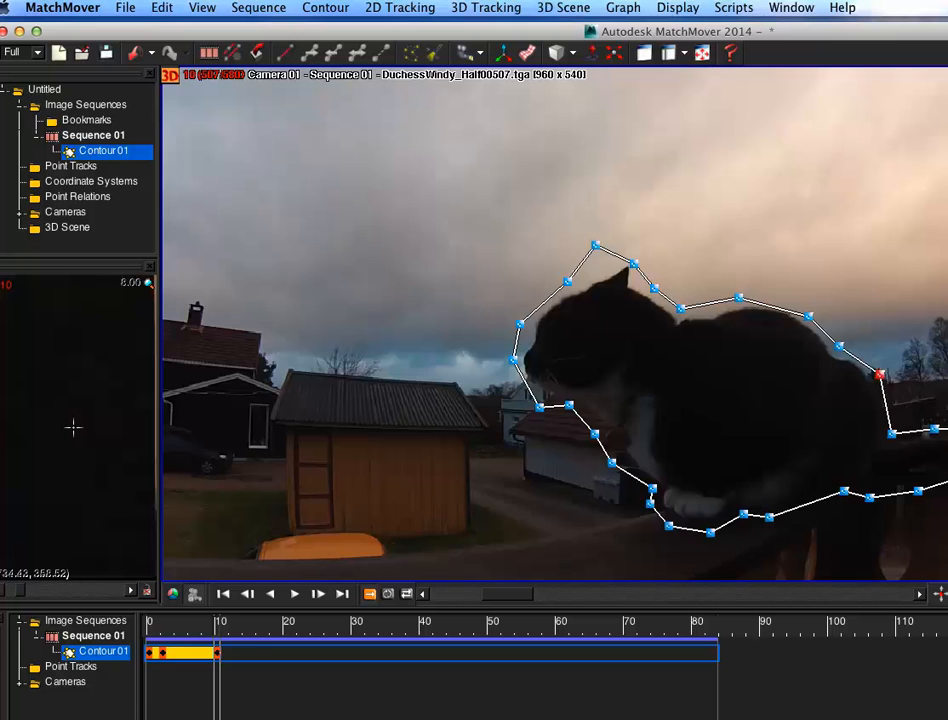
Step: Step forward to frame 18 and move the two contour points around the cat's ears to follow the head
key("Right")
key("Right")
key("Right")
key("Right")
key("Right")
key("Right")
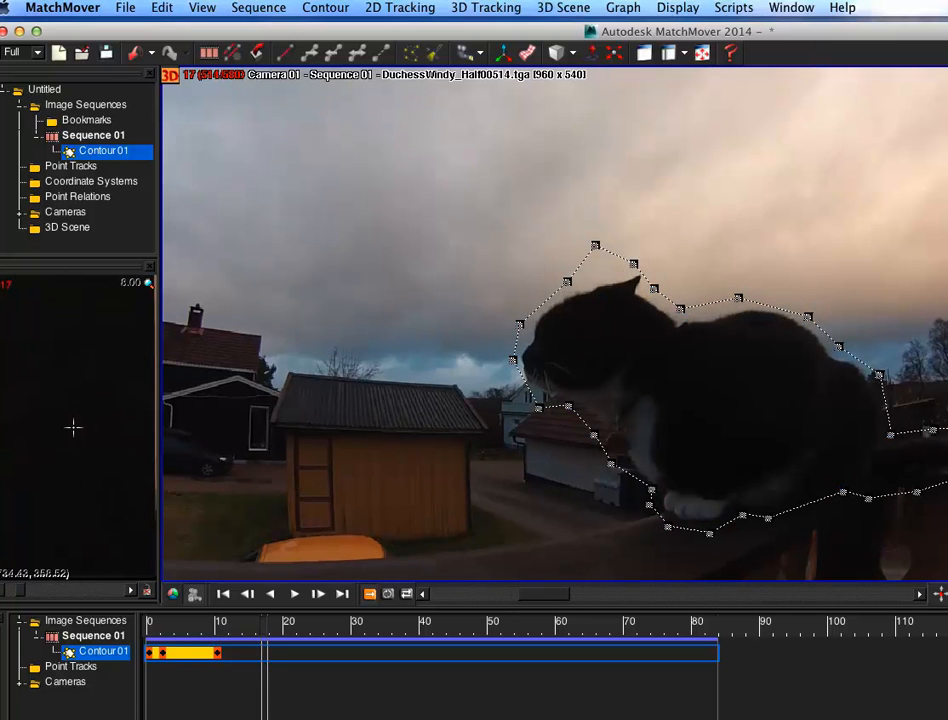
left_click_drag(633, 264, 650, 270)
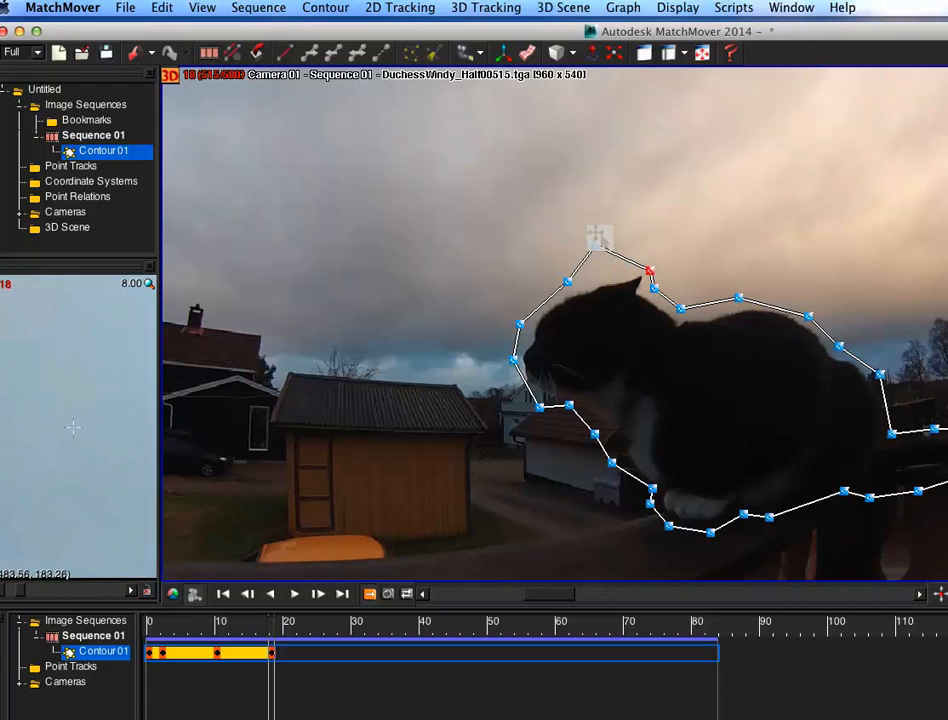
left_click_drag(592, 251, 604, 266)
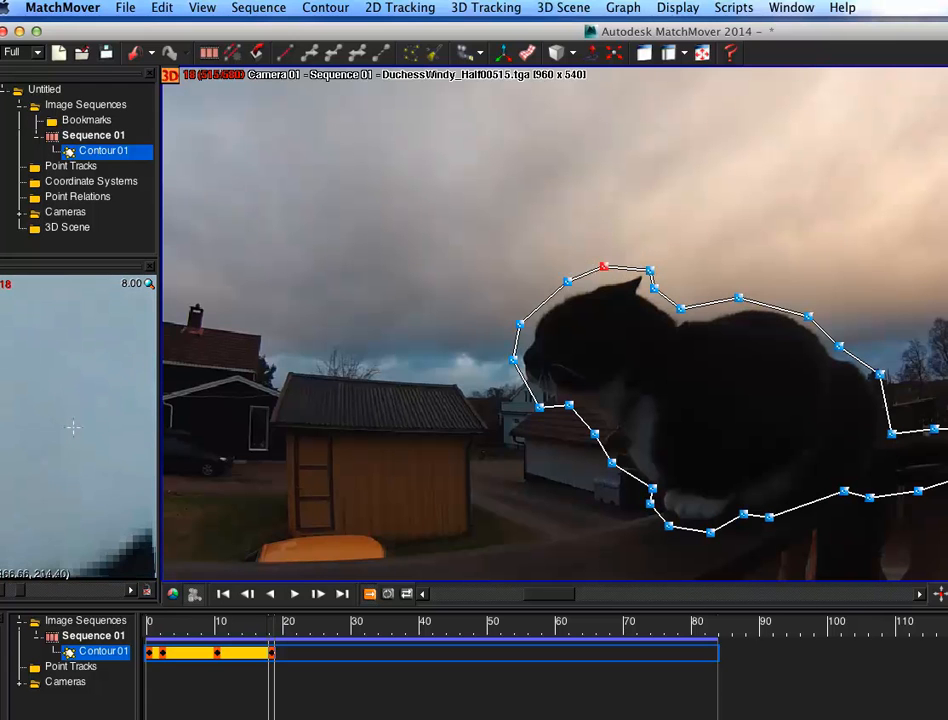
Step: Step forward to frame 23 and raise the contour point at the cat's rear side
key("Right")
key("Right")
key("Right")
key("Right")
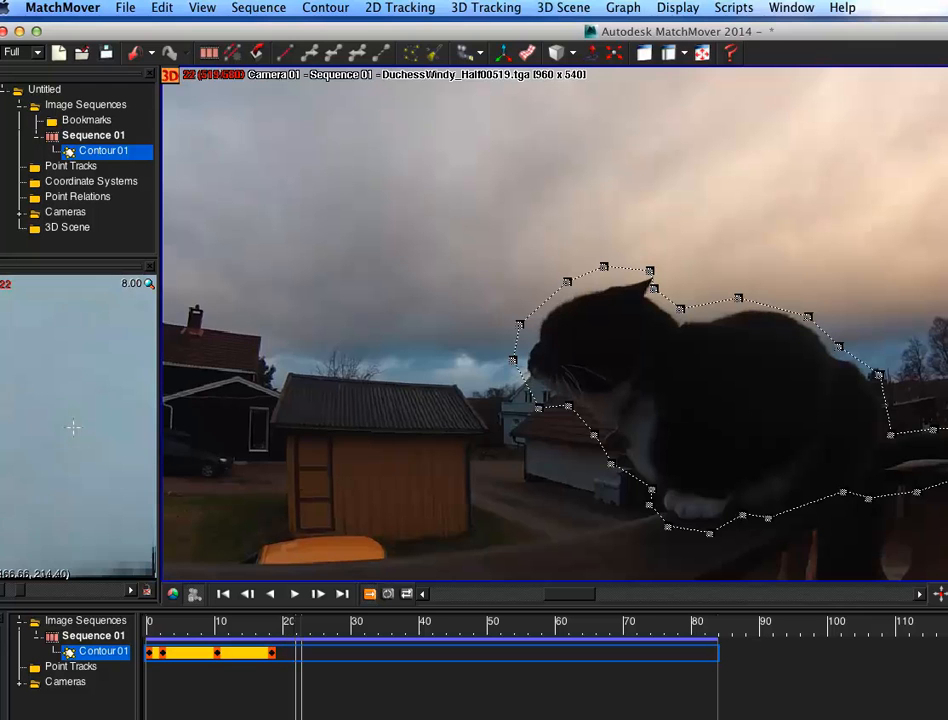
key("Right")
left_click_drag(890, 434, 887, 423)
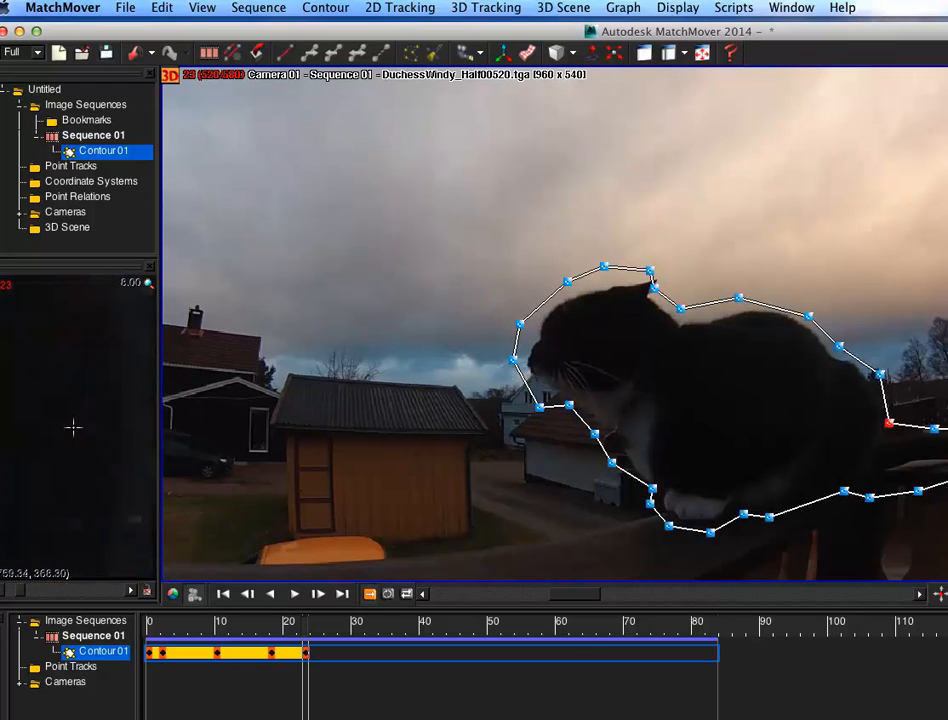
Step: Step forward to frame 25 and reposition the contour point behind the cat's ear
key("Right")
key("Right")
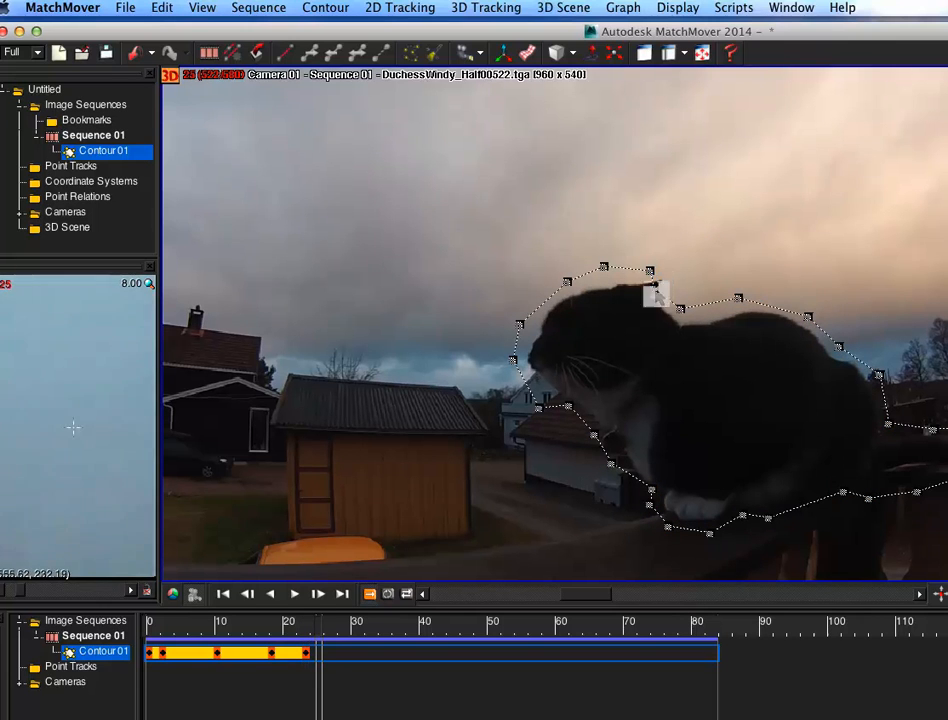
left_click(653, 287)
left_click_drag(668, 279, 648, 264)
Step: Step forward to frame 31 and adjust the contour points at the cat's head and around its rear end
key("Right")
key("Right")
key("Right")
key("Right")
key("Right")
key("Right")
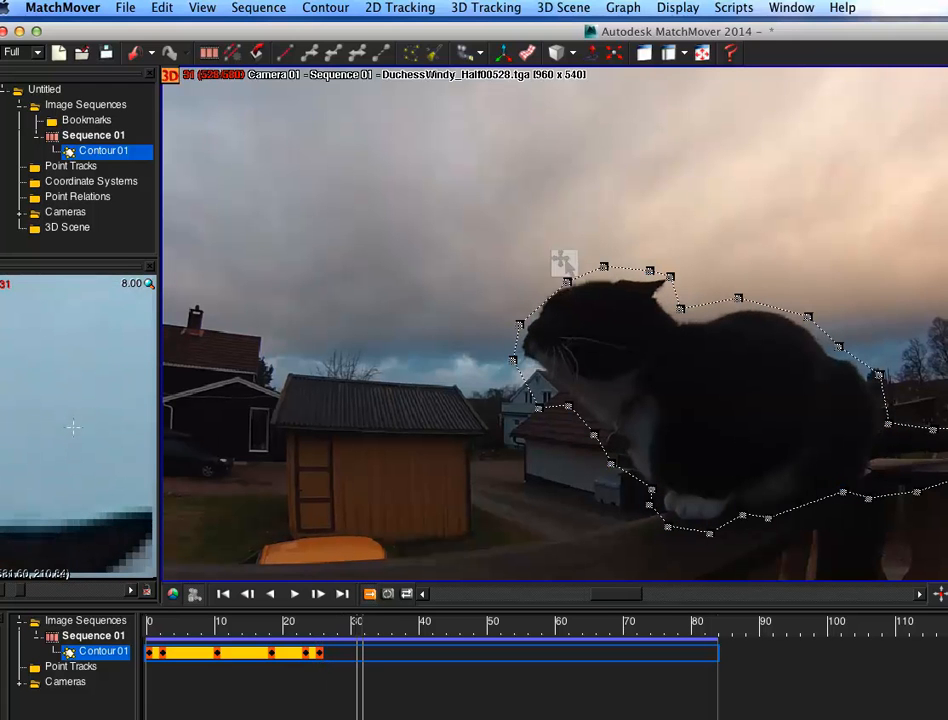
left_click_drag(567, 281, 561, 271)
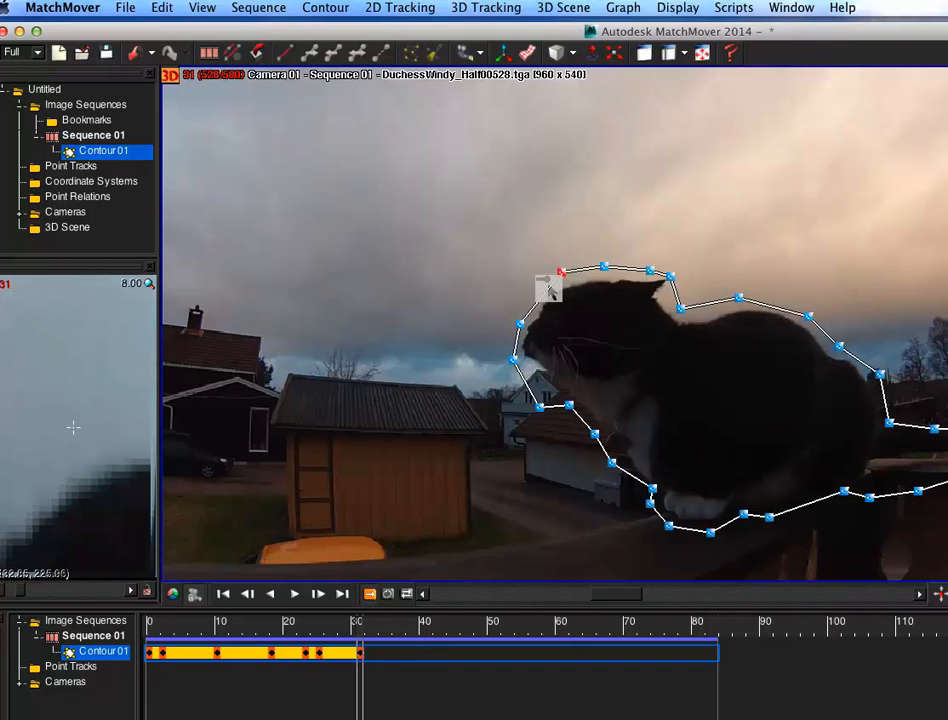
left_click_drag(933, 428, 895, 418)
left_click_drag(918, 491, 909, 460)
mouse_move(868, 493)
left_mouse_down()
mouse_move(884, 460)
mouse_move(851, 495)
left_mouse_up()
left_click_drag(947, 463, 947, 452)
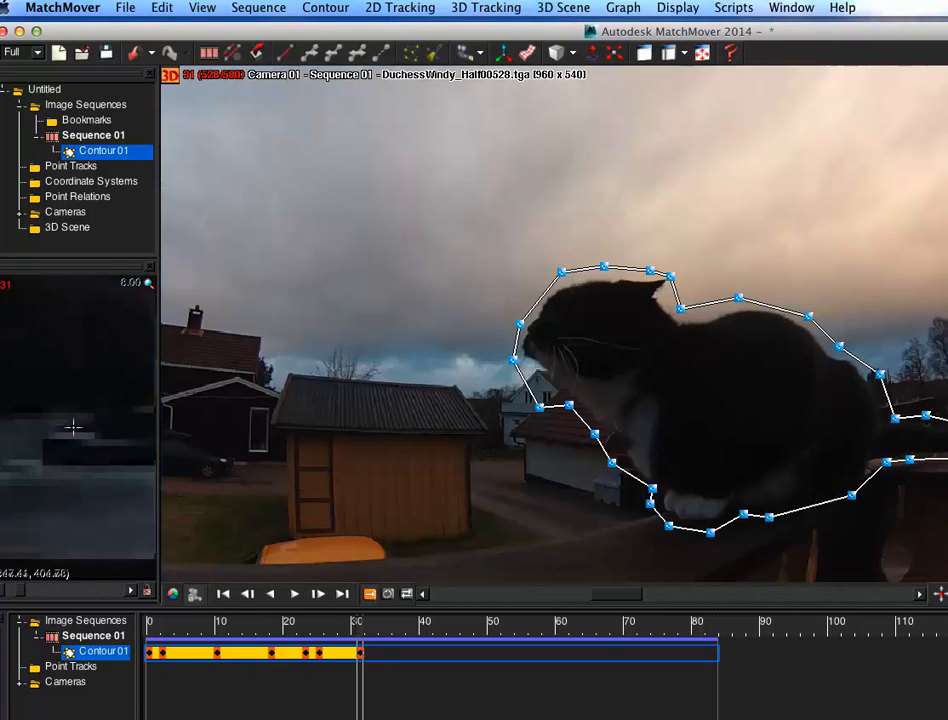
Step: Step forward to frame 37 and nudge the contour point at the cat's lower rear
key("Right")
key("Right")
key("Right")
key("Right")
key("Right")
key("Right")
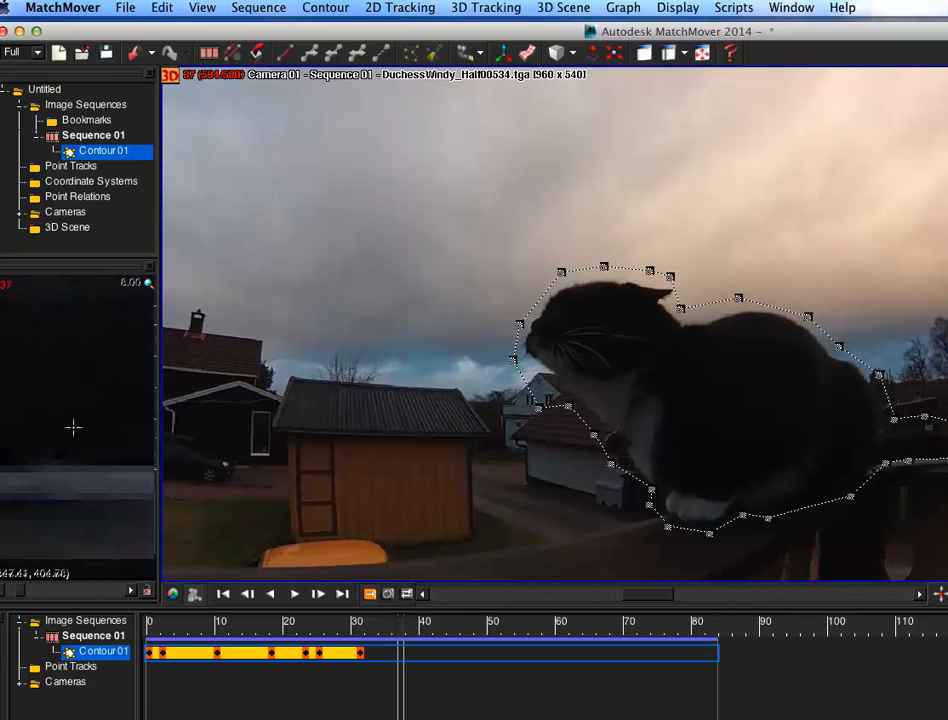
left_click_drag(896, 449, 899, 449)
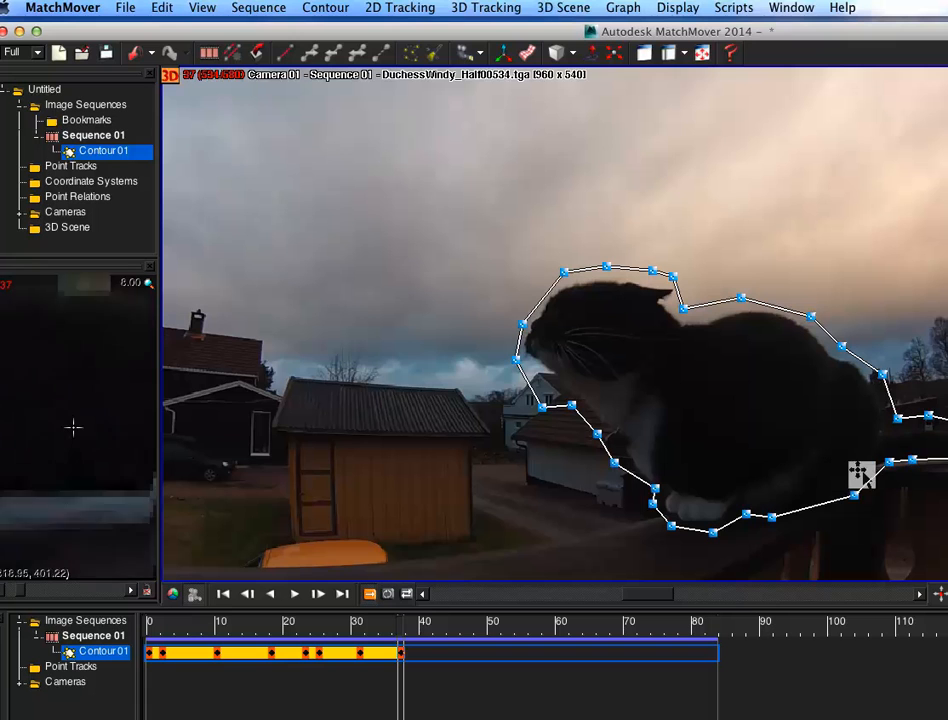
Step: Step forward to frame 56 and adjust the contour points around the cat's rear end
key("Right")
key("Right")
key("Right")
key("Right")
key("Right")
key("Right")
key("Right")
key("Right")
key("Right")
key("Right")
key("Right")
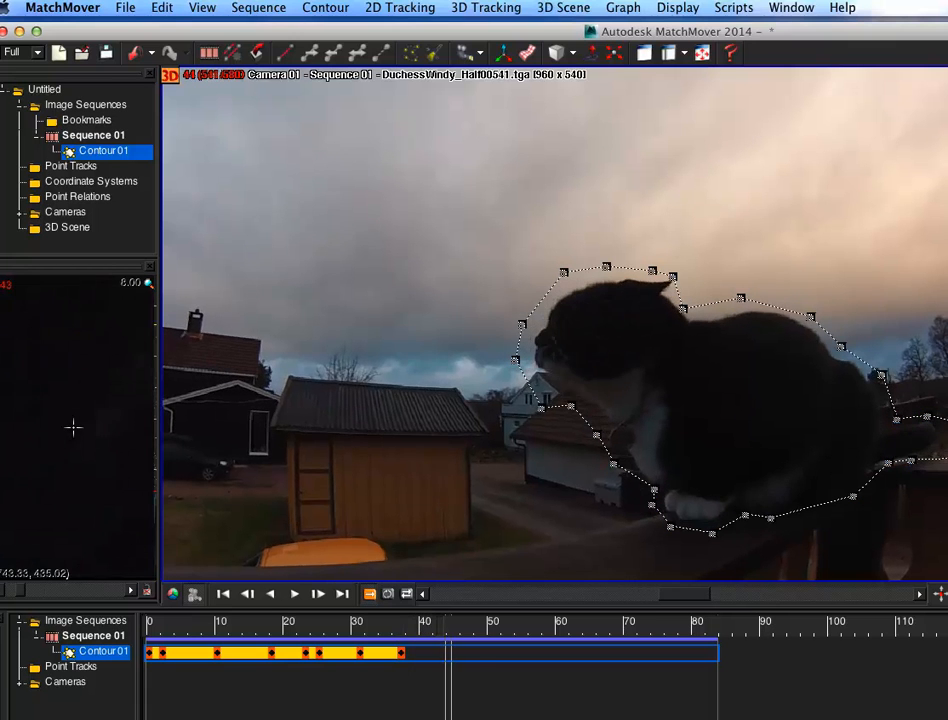
key("Left")
key("Left")
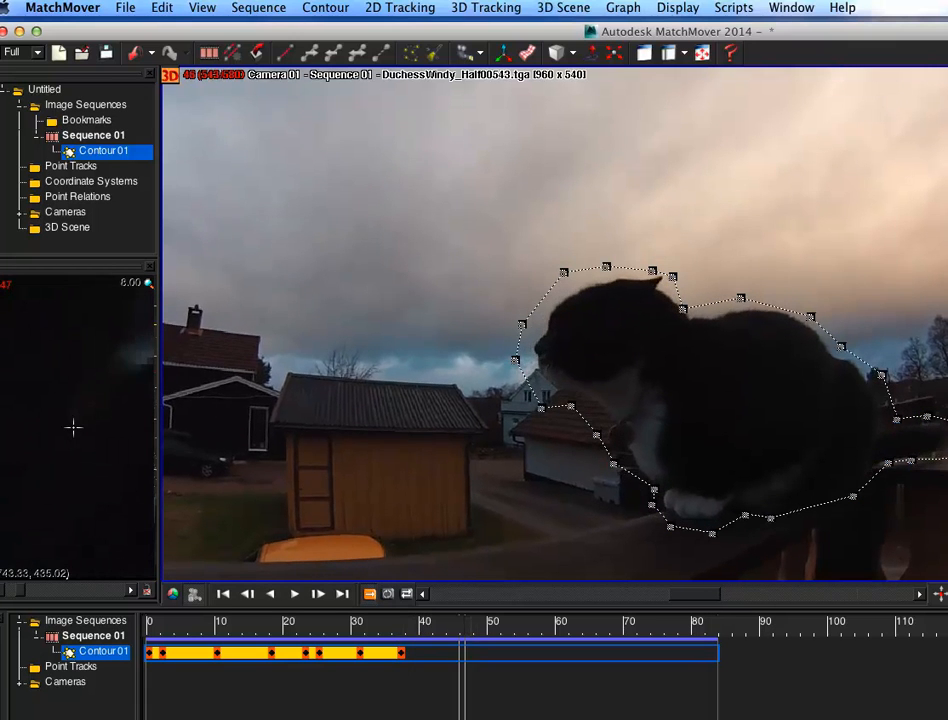
key("Right")
key("Right")
key("Right")
key("Right")
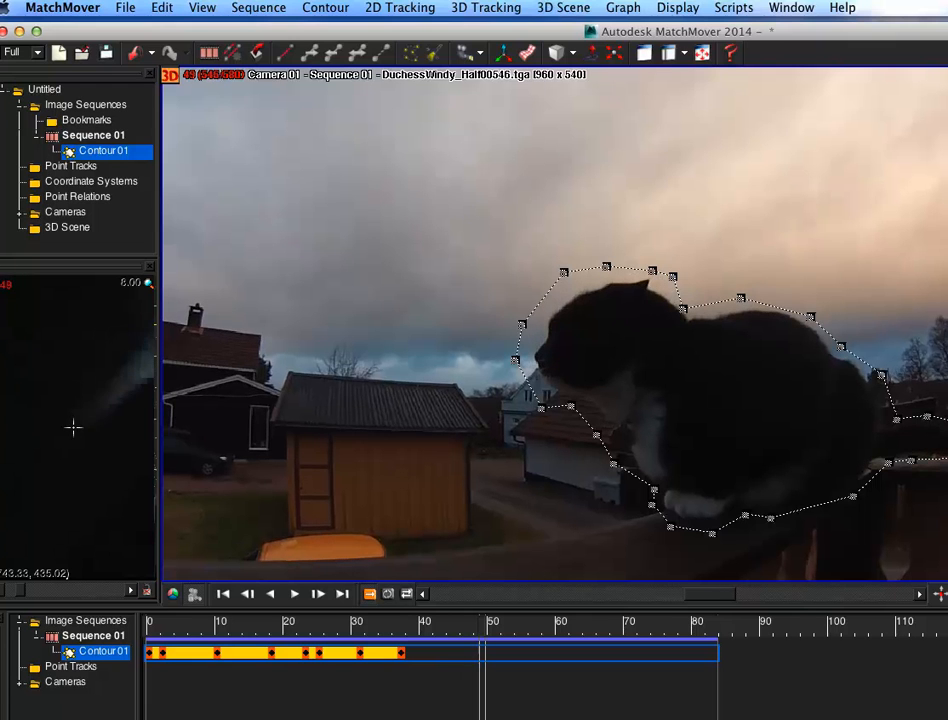
key("Right")
key("Right")
key("Right")
key("Right")
key("Right")
key("Right")
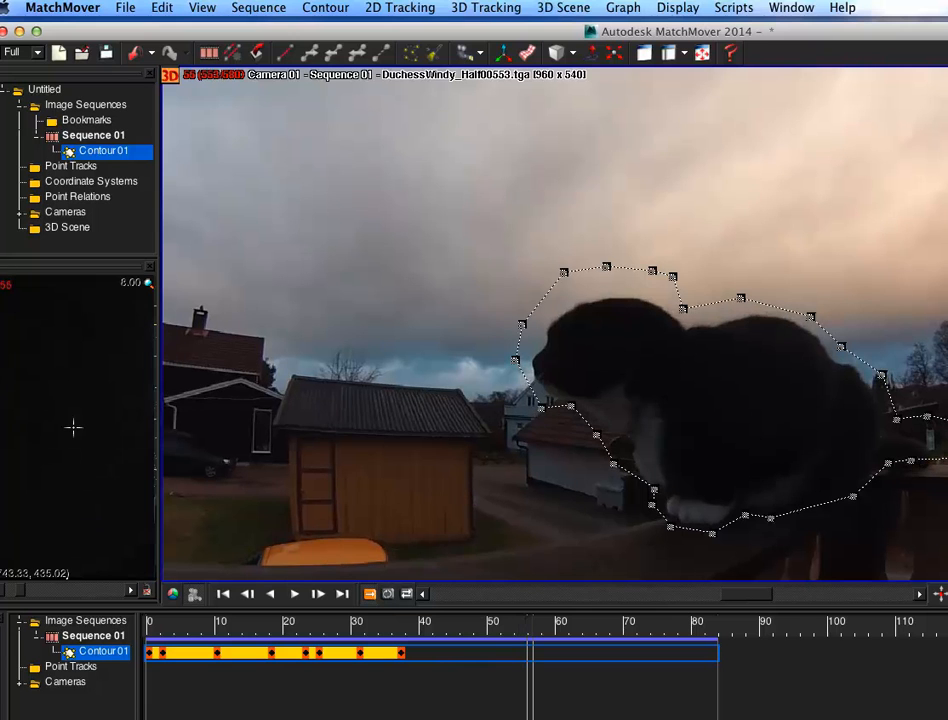
left_click(886, 460)
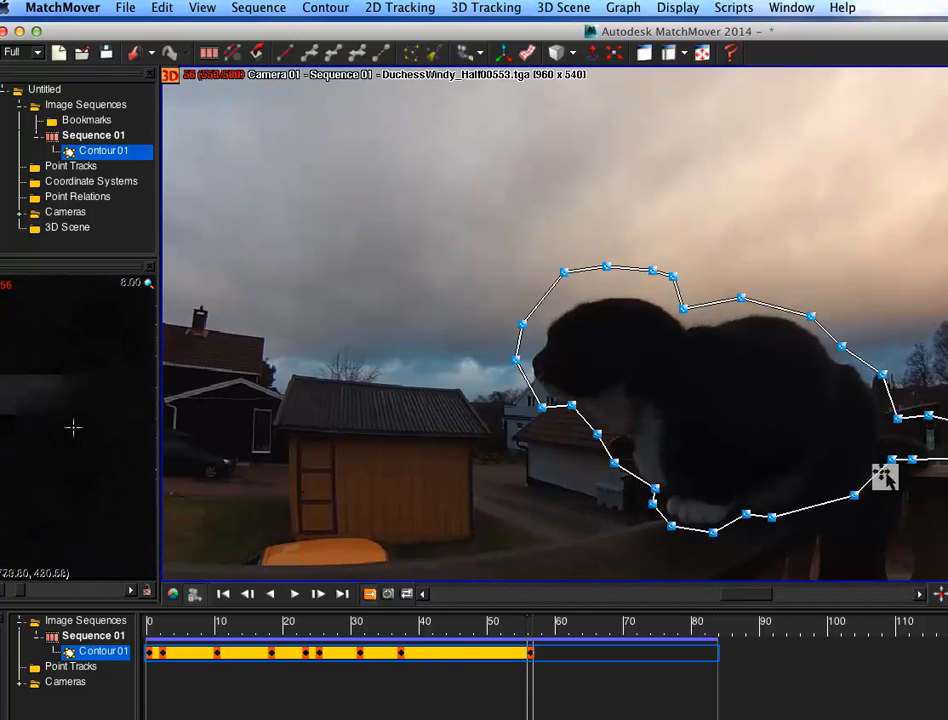
left_click_drag(912, 460, 875, 476)
left_click(570, 405)
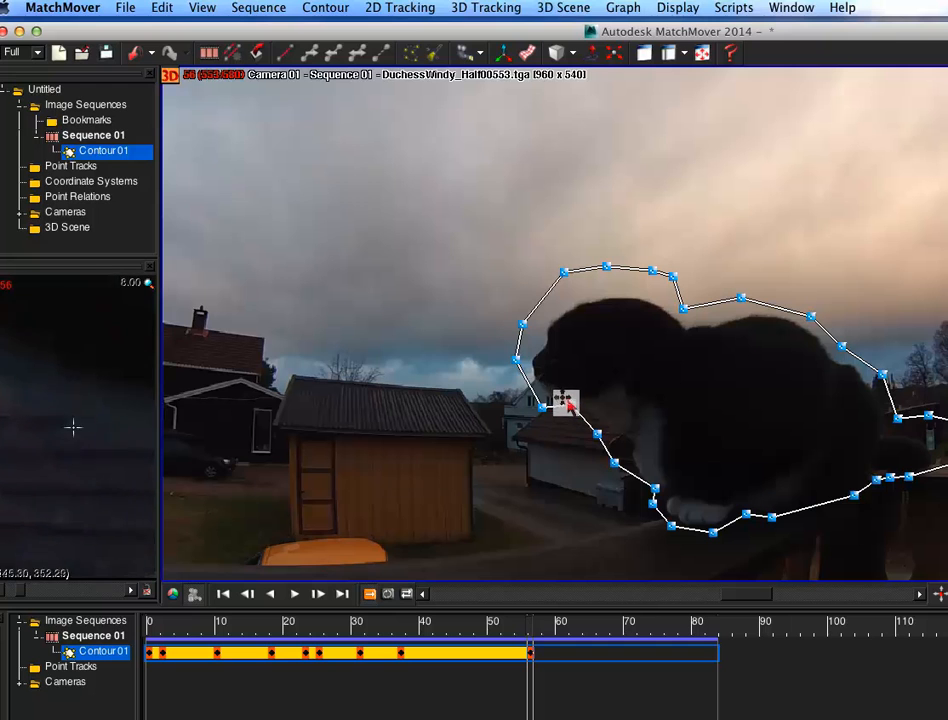
mouse_move(901, 410)
left_mouse_down()
mouse_move(893, 450)
mouse_move(893, 398)
mouse_move(889, 415)
mouse_move(888, 407)
left_mouse_up()
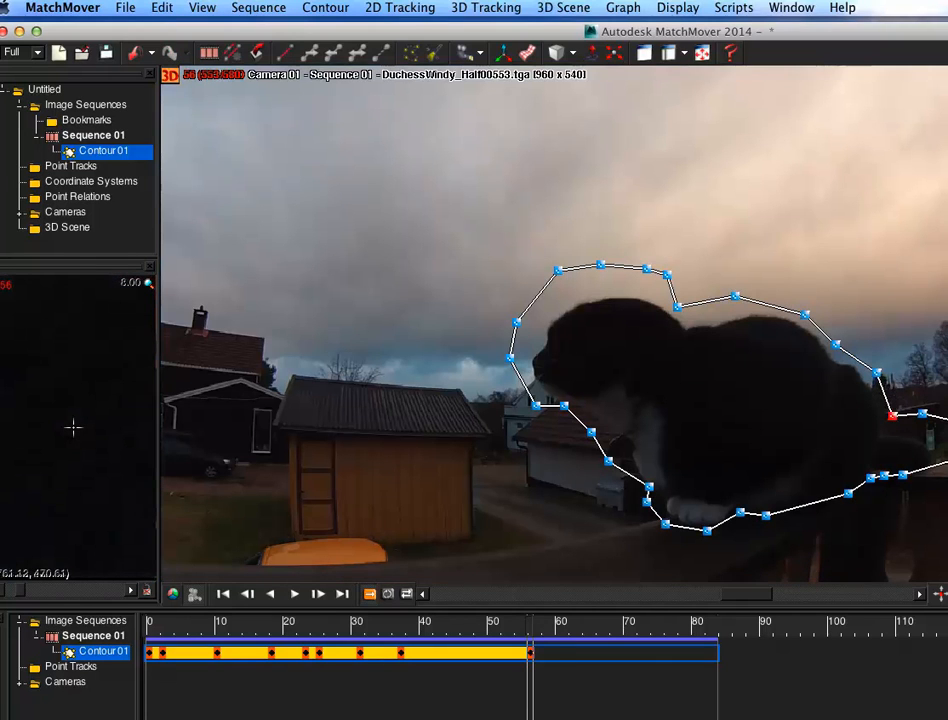
Step: Step forward to frame 60 and nudge the contour point below the cat's chin
key("Right")
key("Right")
key("Right")
key("Right")
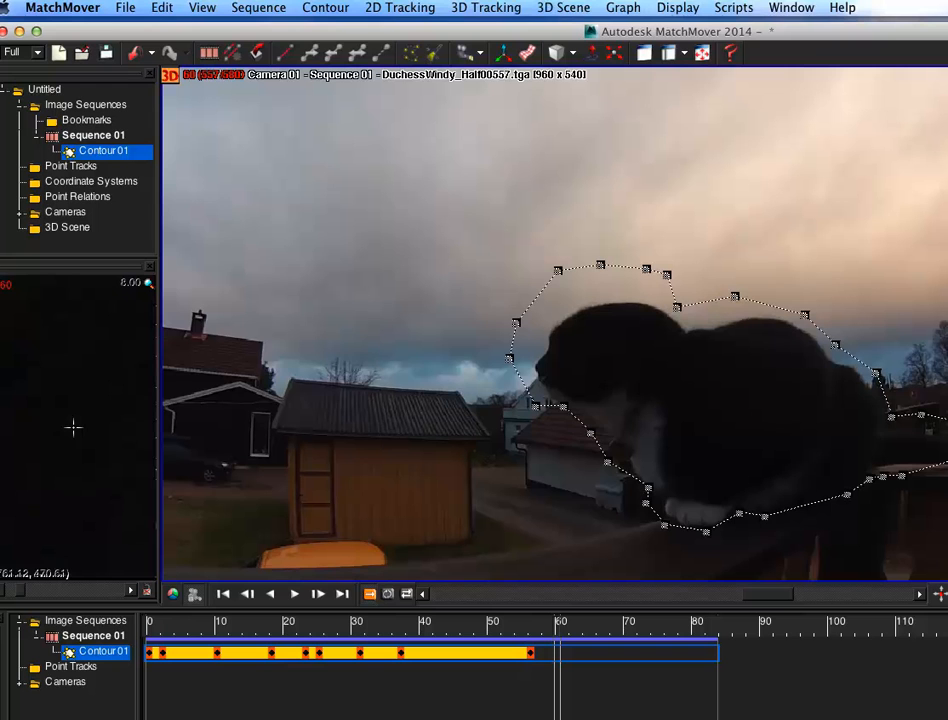
left_click(562, 407)
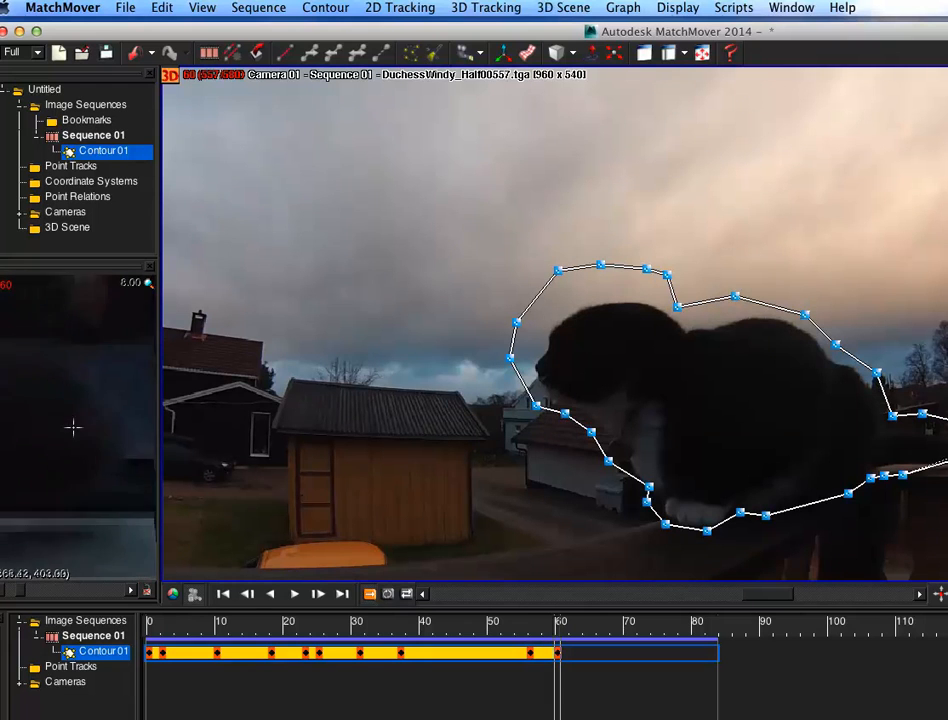
Step: Step forward to frame 64 and adjust the contour points at the cat's rear, behind its ear and along its face
key("Right")
key("Right")
key("Right")
key("Right")
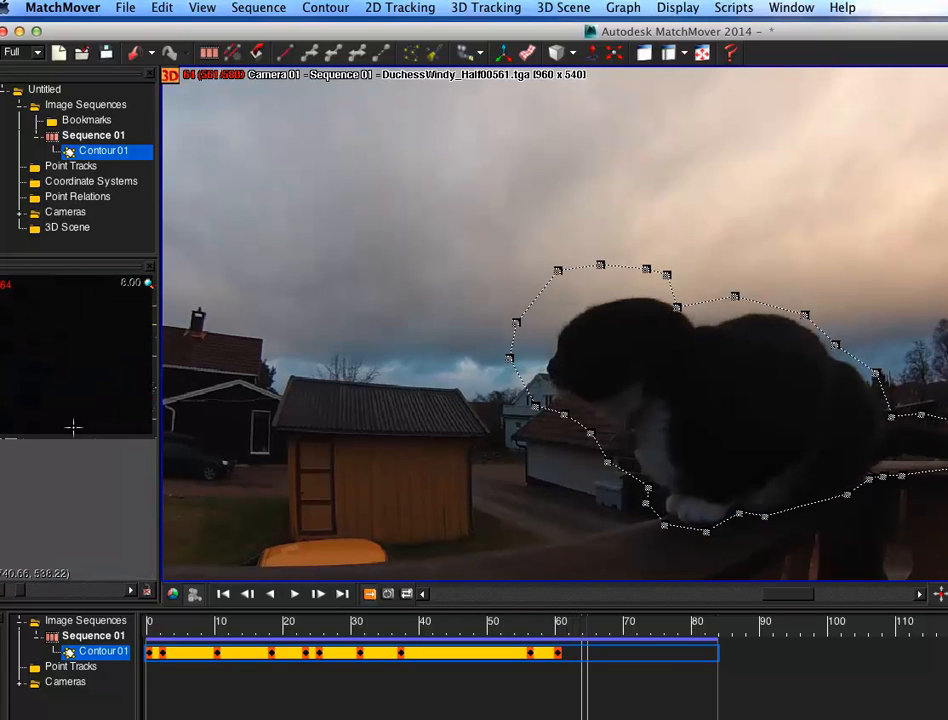
left_click(887, 410)
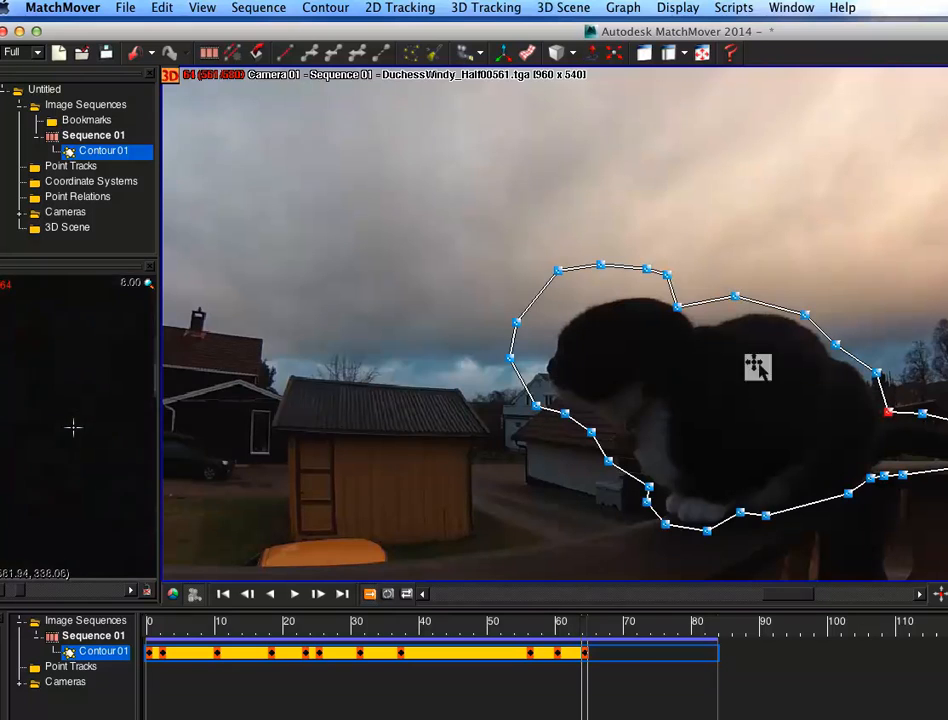
left_click_drag(677, 305, 689, 299)
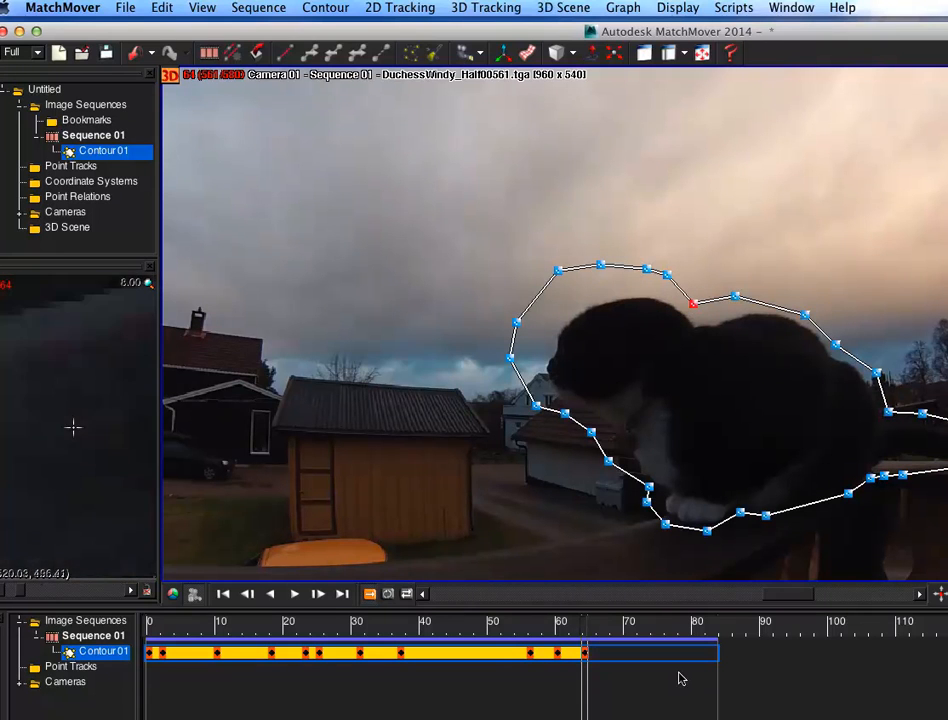
left_click_drag(558, 269, 572, 290)
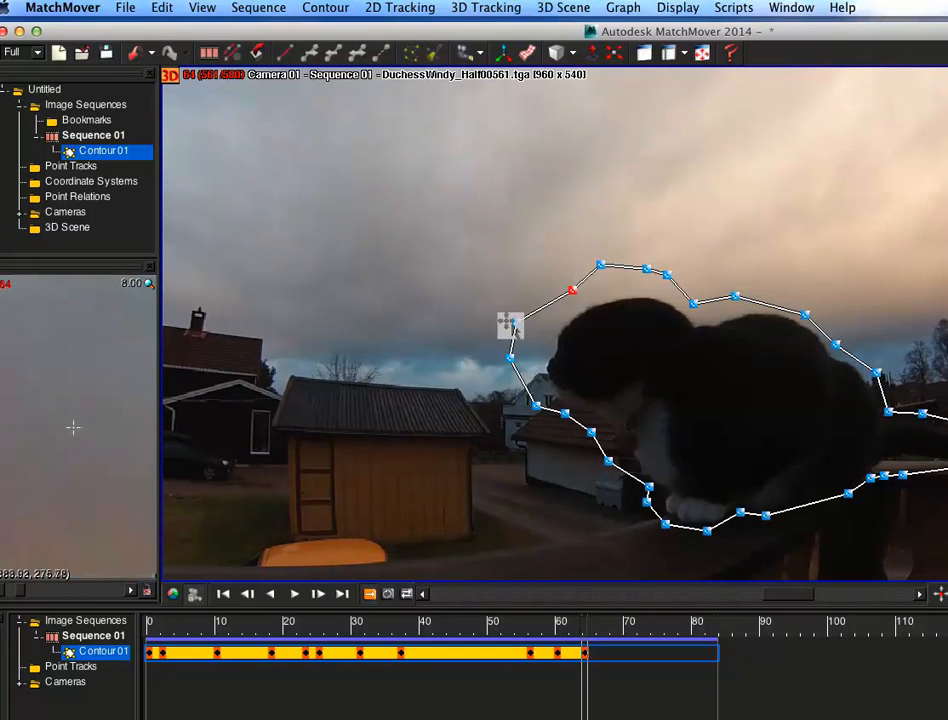
left_click_drag(533, 324, 523, 352)
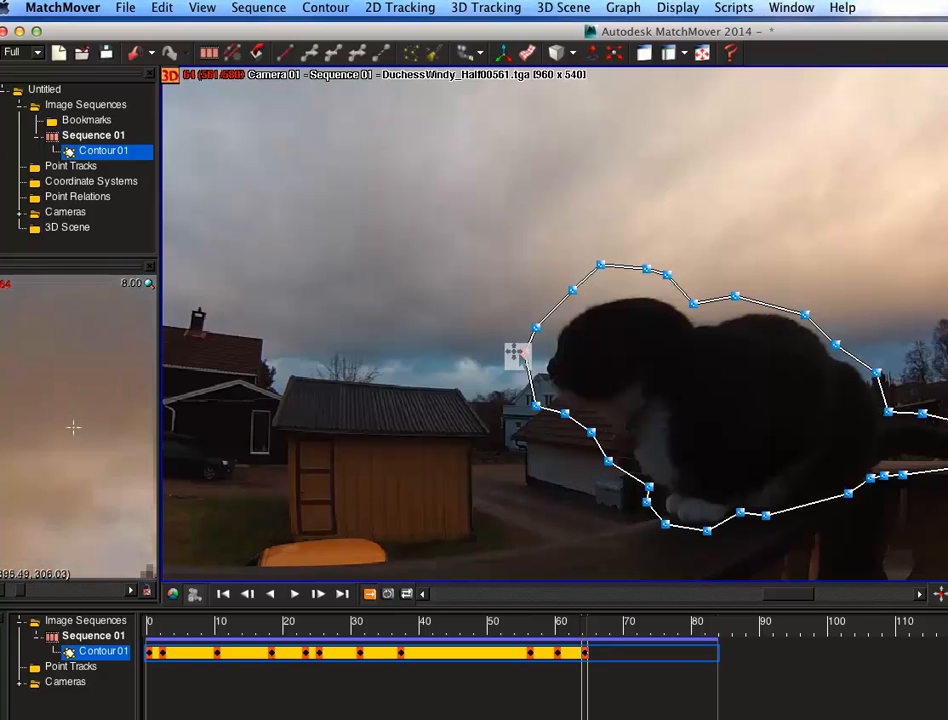
Step: Step forward to frame 69 and raise the contour point behind the cat's ear
key("Left")
key("Right")
key("Right")
key("Right")
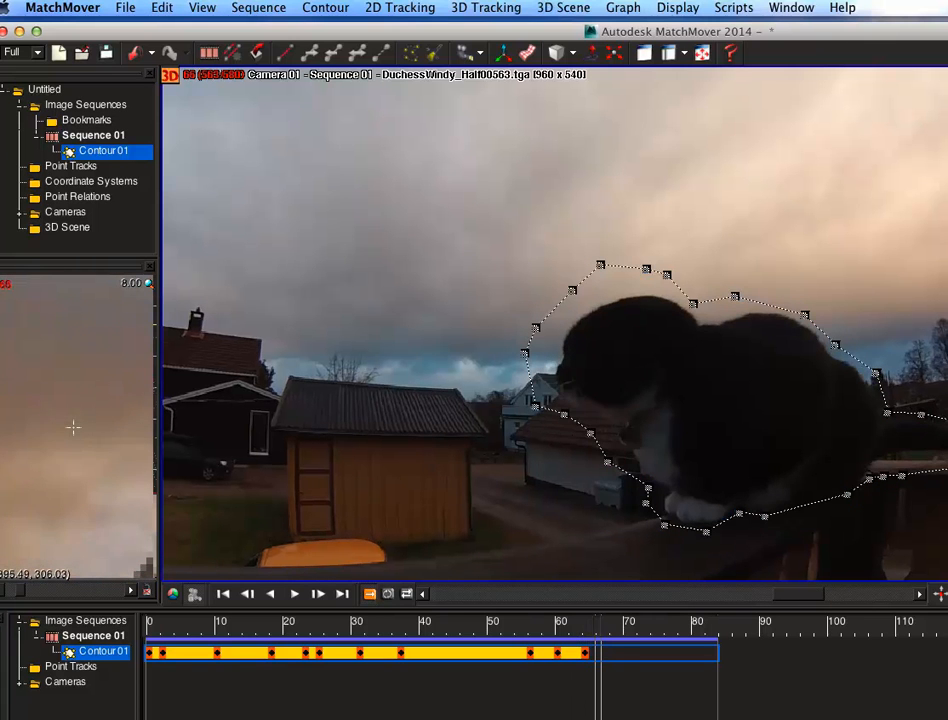
key("Right")
key("Right")
key("Right")
left_click_drag(700, 302, 697, 291)
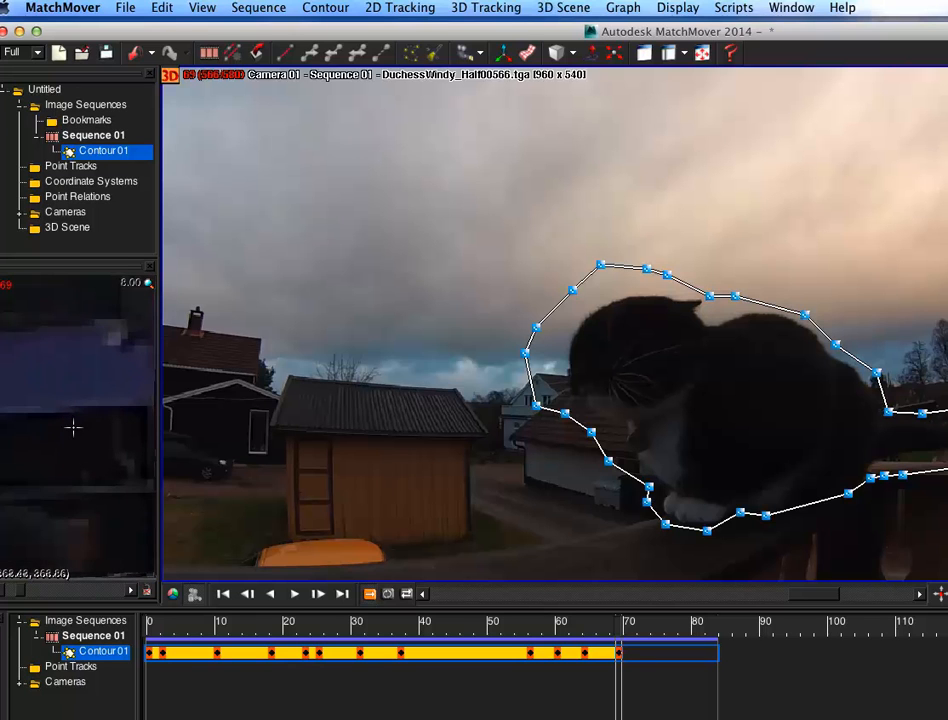
Step: Step forward to frame 78 and move the contour point in front of the cat's face inward
key("Right")
key("Right")
key("Right")
key("Right")
key("Right")
key("Right")
key("Right")
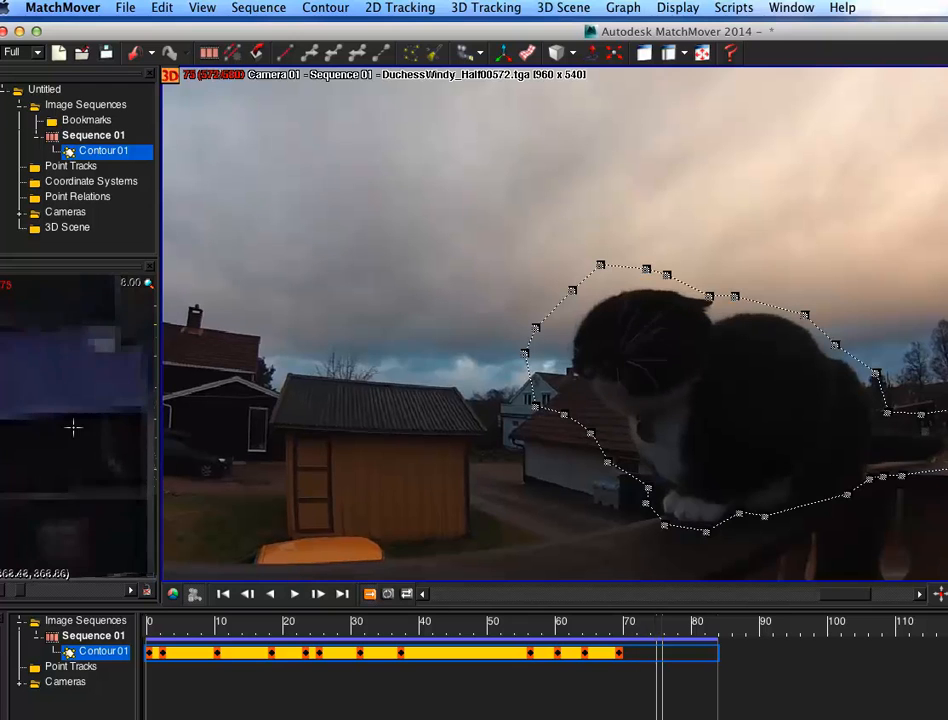
key("Right")
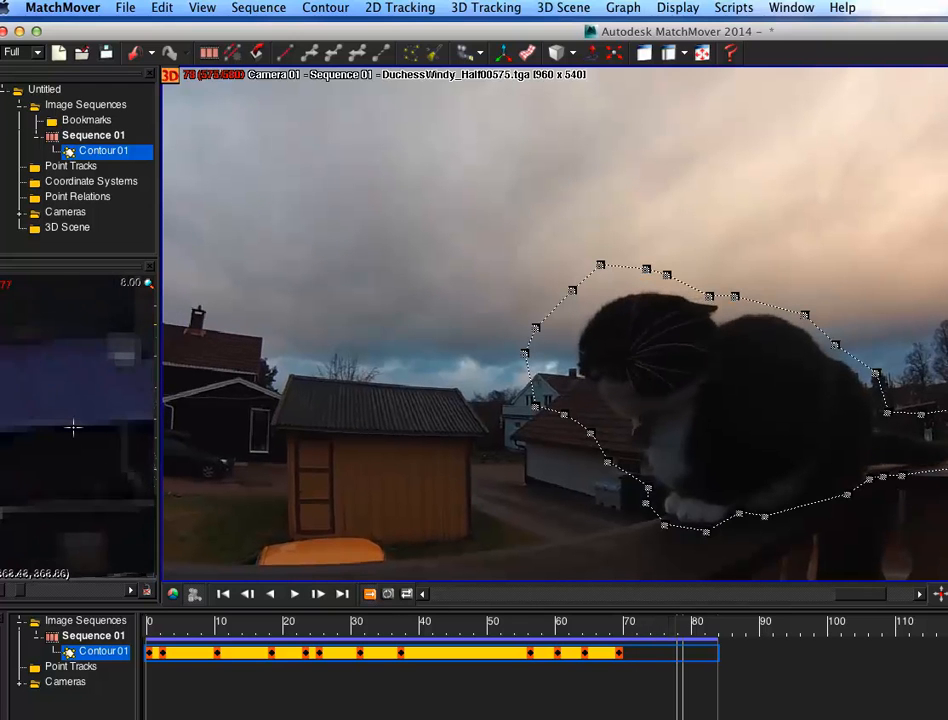
key("Right")
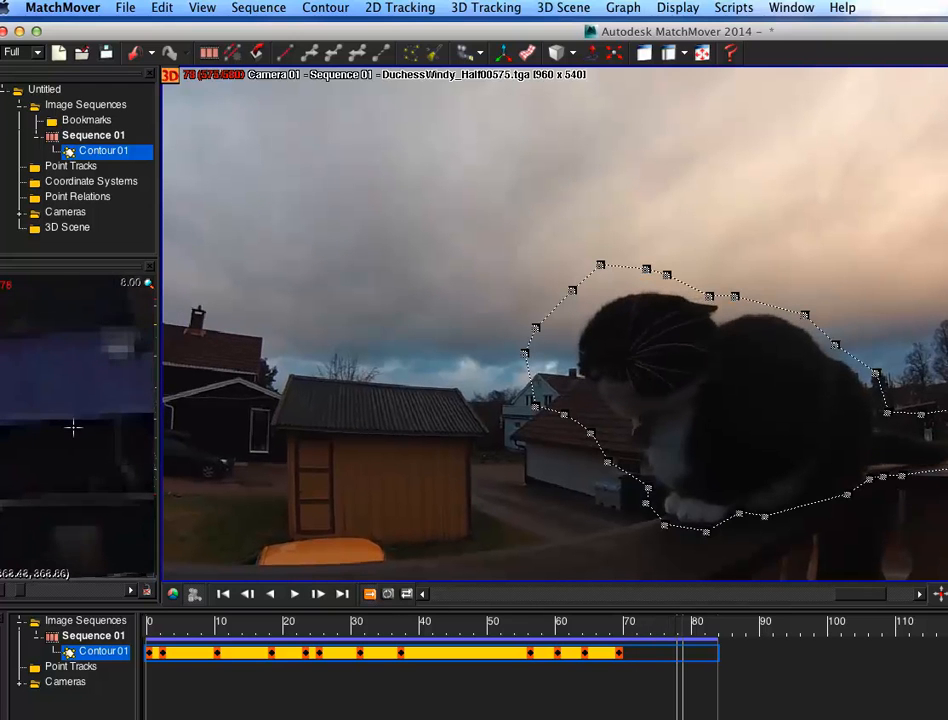
left_click_drag(514, 345, 531, 343)
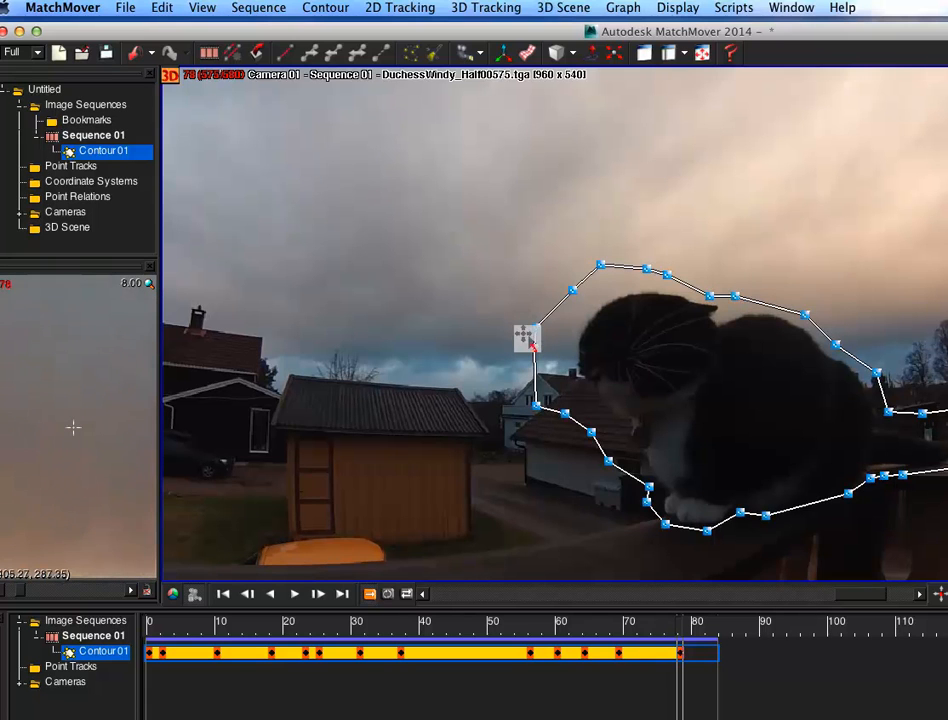
Step: Step forward to frame 83 and reshape the contour around the cat's face, chest and front paw
key("Right")
key("Right")
key("Right")
key("Right")
key("Right")
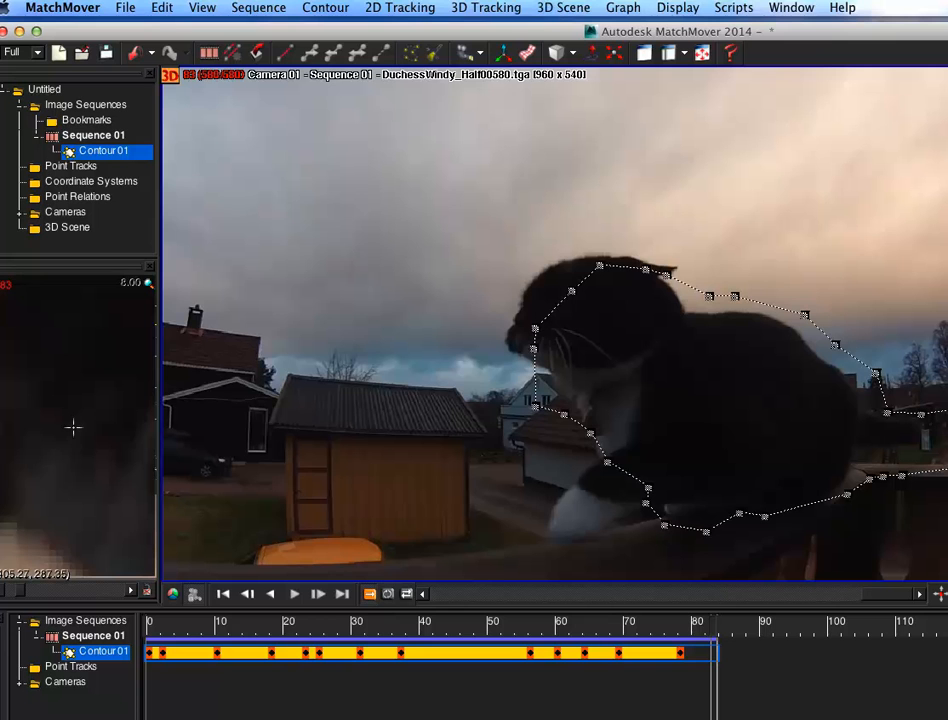
left_click_drag(533, 325, 499, 306)
left_click_drag(536, 347, 502, 343)
mouse_move(537, 405)
left_mouse_down()
mouse_move(527, 383)
mouse_move(525, 394)
left_mouse_up()
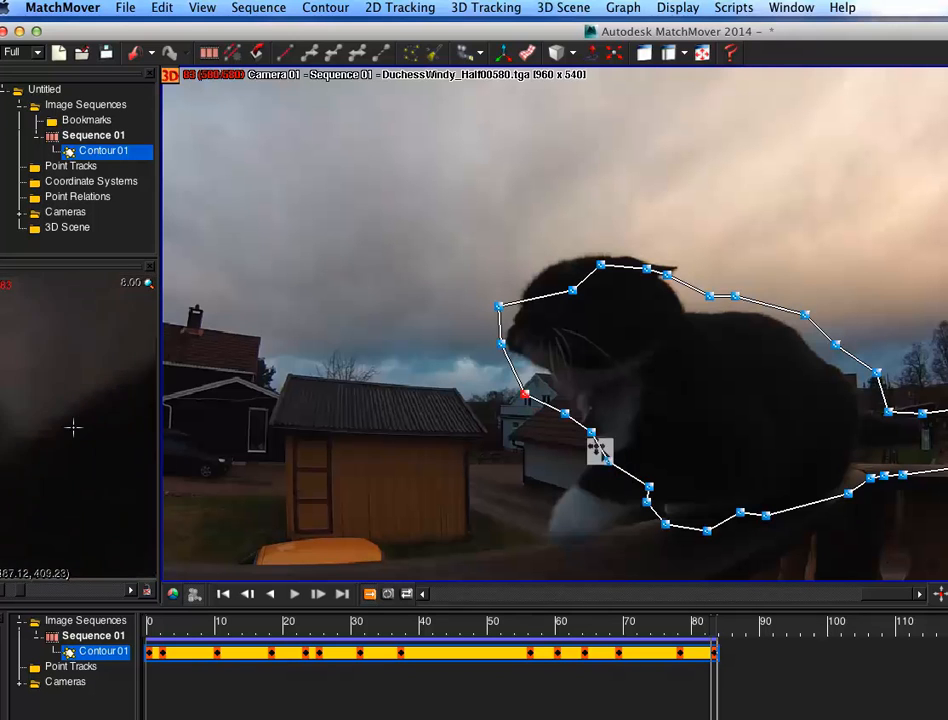
left_click_drag(608, 461, 579, 457)
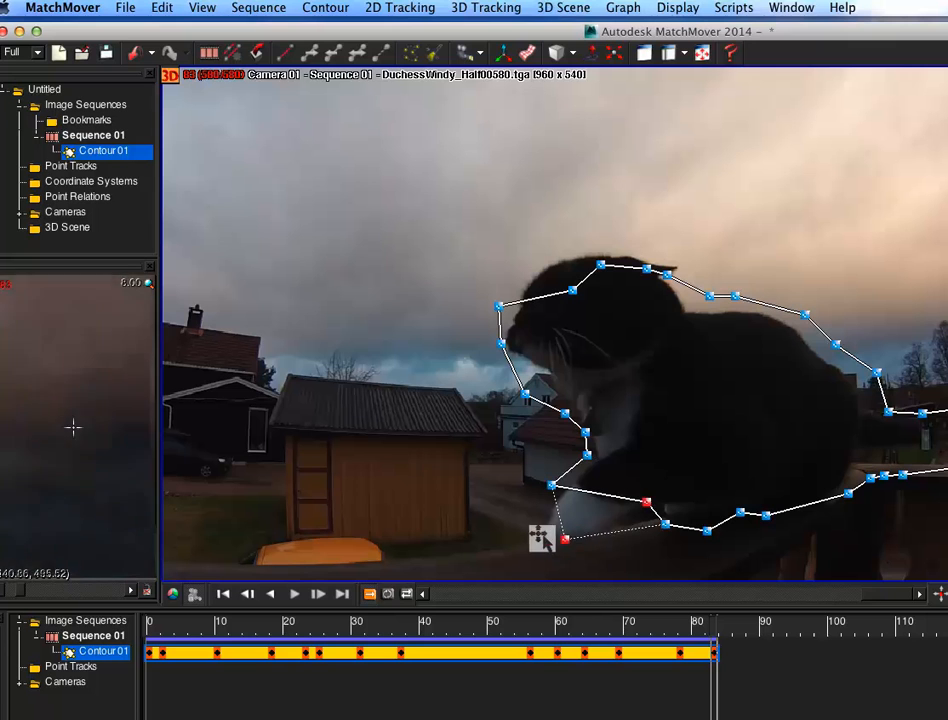
left_click_drag(528, 548, 548, 550)
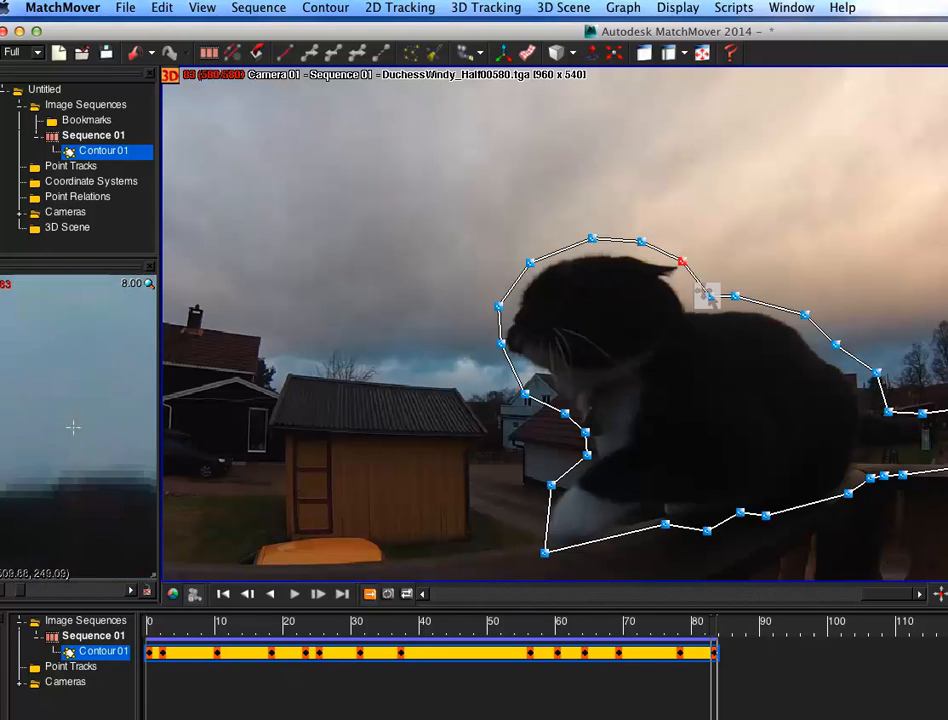
Step: Adjust the contour points along the cat's back and rear end at frame 83
left_click_drag(876, 372, 933, 406)
left_click_drag(946, 468, 899, 454)
left_click_drag(884, 475, 884, 460)
left_click_drag(870, 478, 863, 466)
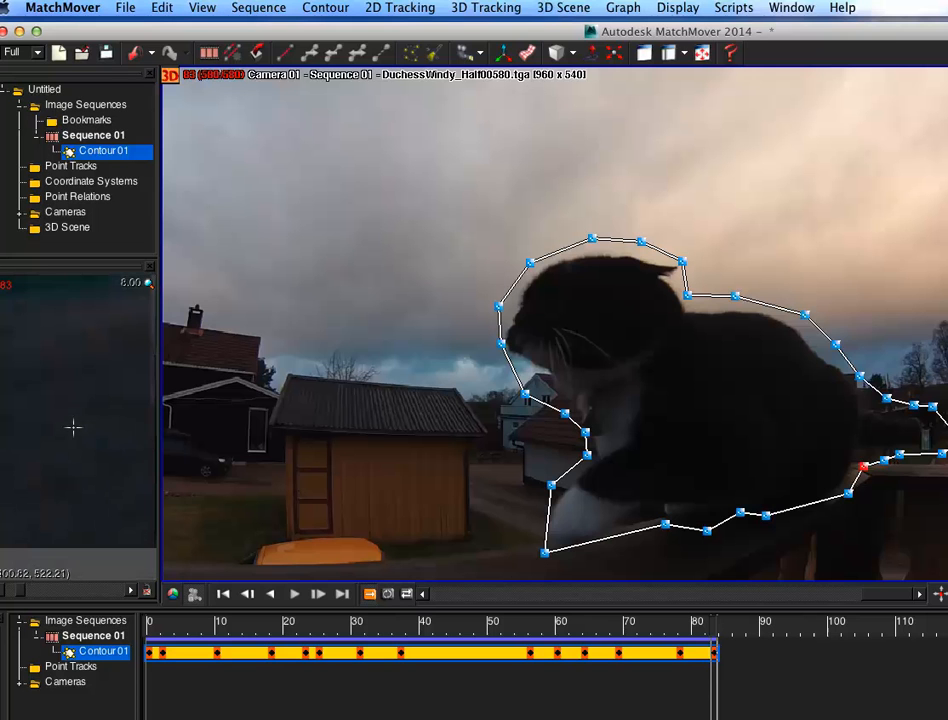
Step: Scrub back through the sequence to frame 0 to review the animated contour
key("Left")
key("Left")
key("Left")
key("Left")
key("Left")
key("Left")
key("Left")
key("Left")
key("Left")
key("Right")
key("Right")
key("Right")
key("Right")
key("Right")
key("Right")
key("Right")
key("Right")
key("Right")
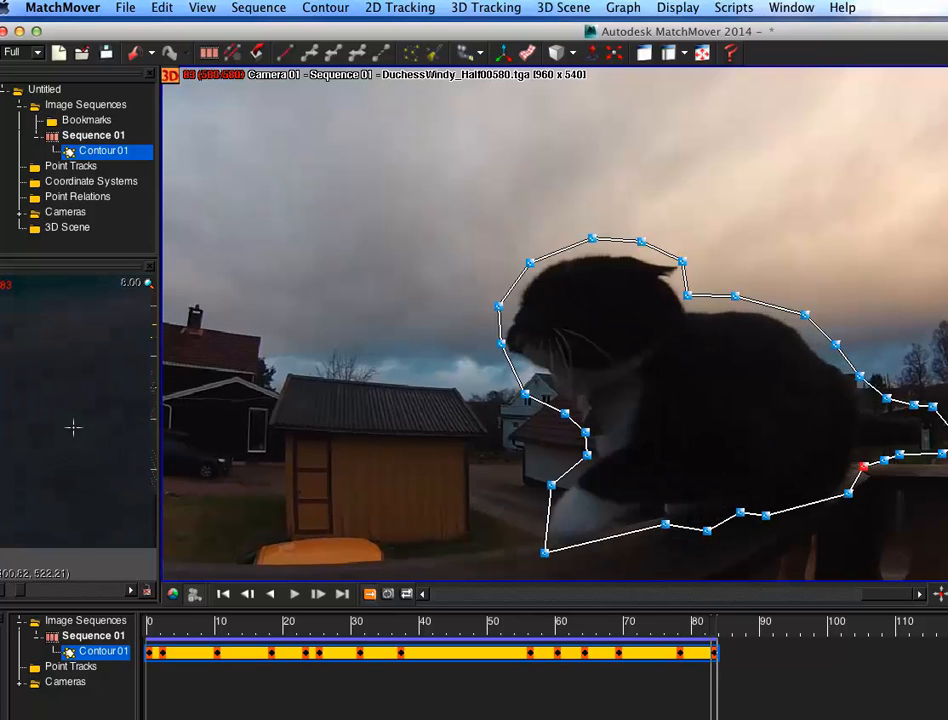
key("Left")
key("Left")
key("Left")
key("Left")
key("Left")
key("Left")
key("Left")
key("Left")
key("Left")
key("Left")
key("Left")
key("Left")
key("Left")
key("Left")
key("Left")
key("Left")
key("Left")
key("Left")
key("Left")
key("Left")
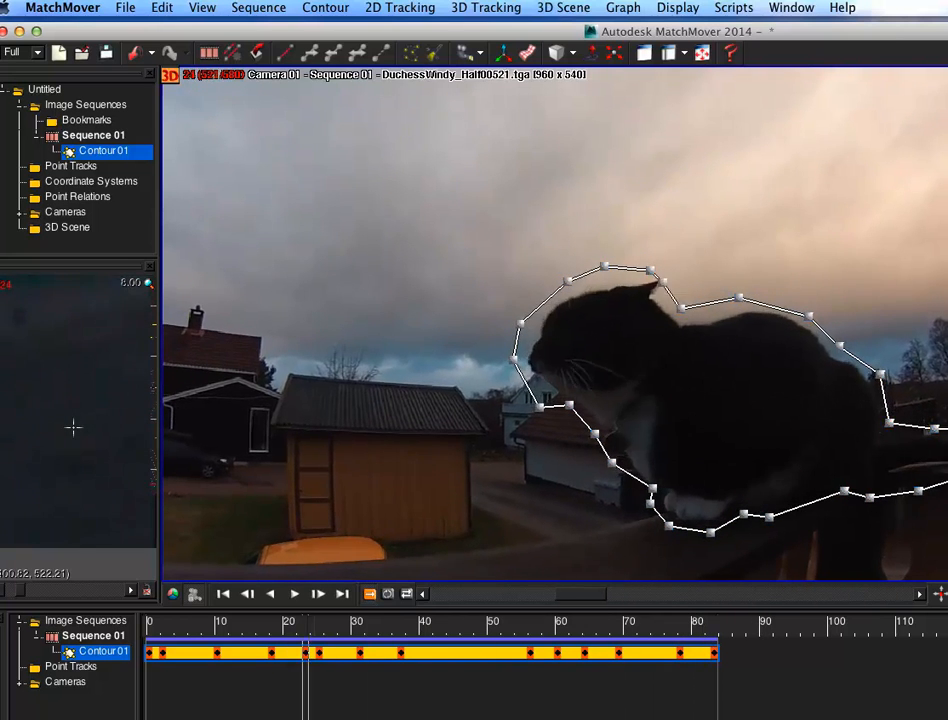
key("Left")
key("Left")
key("Left")
key("Left")
key("Left")
key("Left")
key("Left")
key("Left")
key("Left")
key("Left")
key("Left")
key("Left")
key("Left")
key("Left")
key("Left")
key("Left")
key("Left")
key("Left")
key("Left")
key("Left")
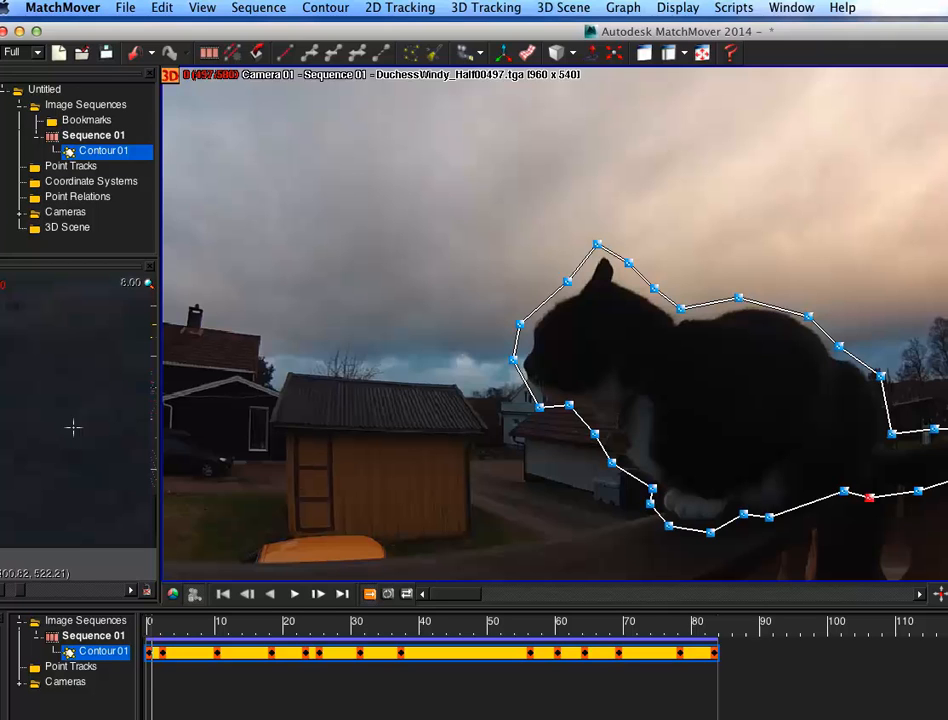
Step: Run Automatic Tracking with soft track deletion, automatic 2D tracking and camera solving enabled
left_click(398, 8)
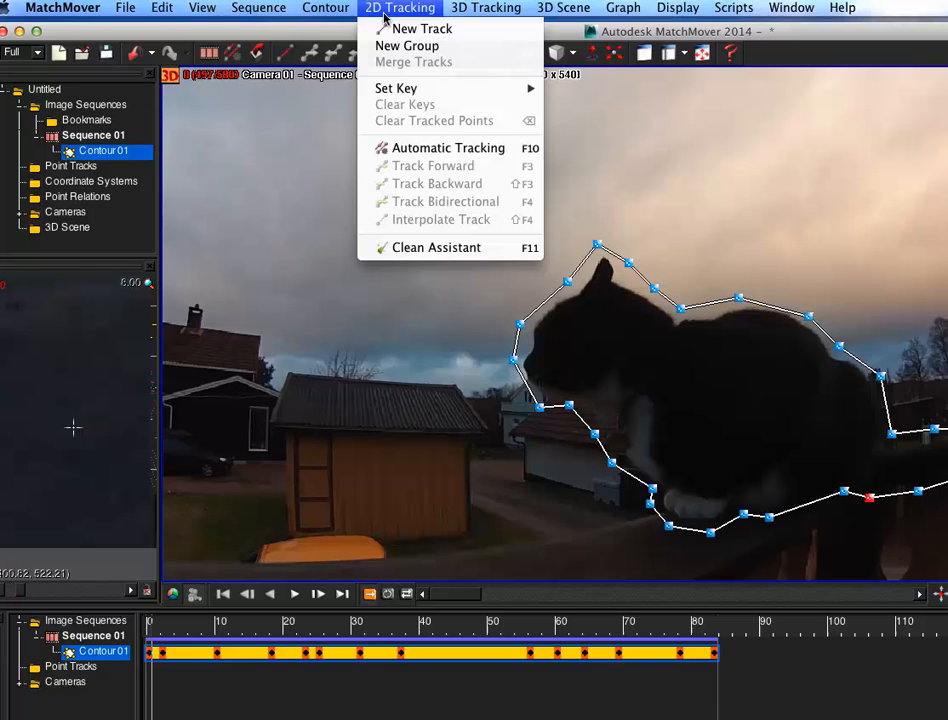
left_click(432, 147)
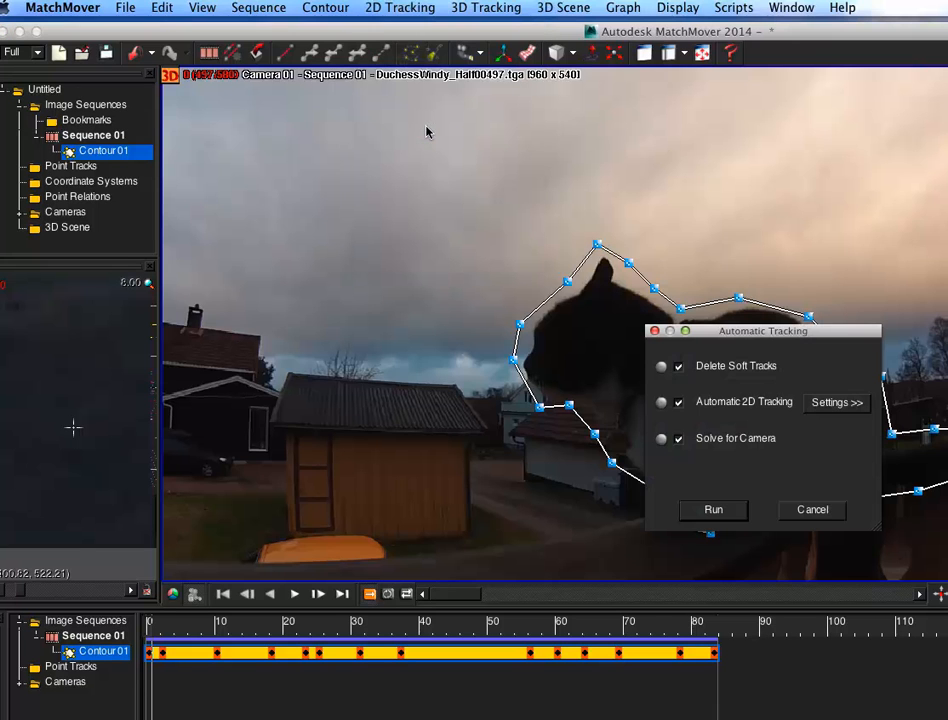
left_click(713, 510)
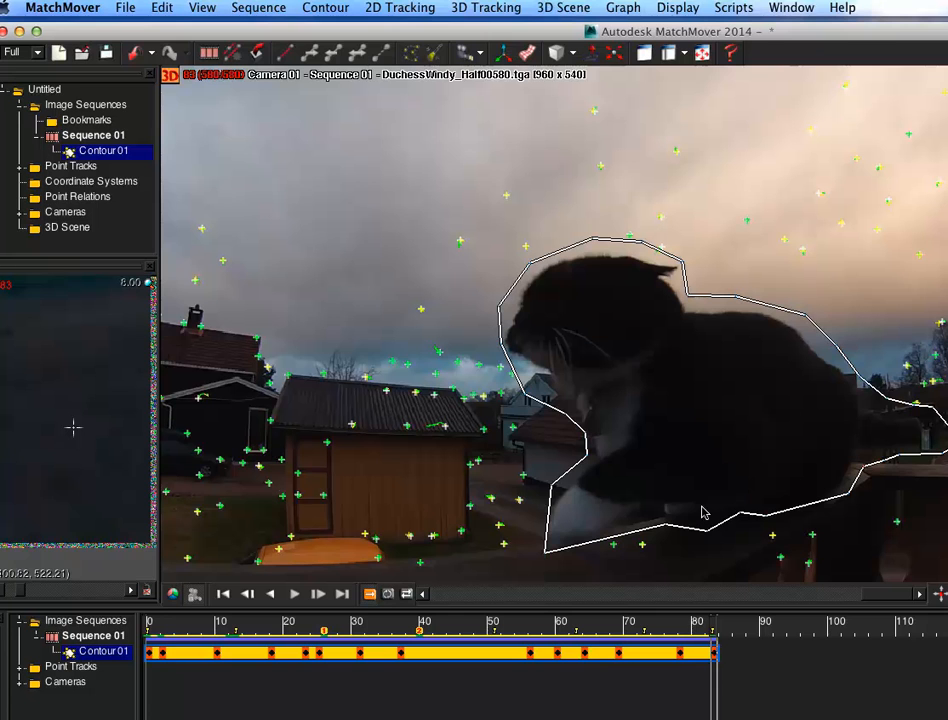
Step: Add a coordinate system to the solved scene
left_click_drag(140, 20, 144, 11)
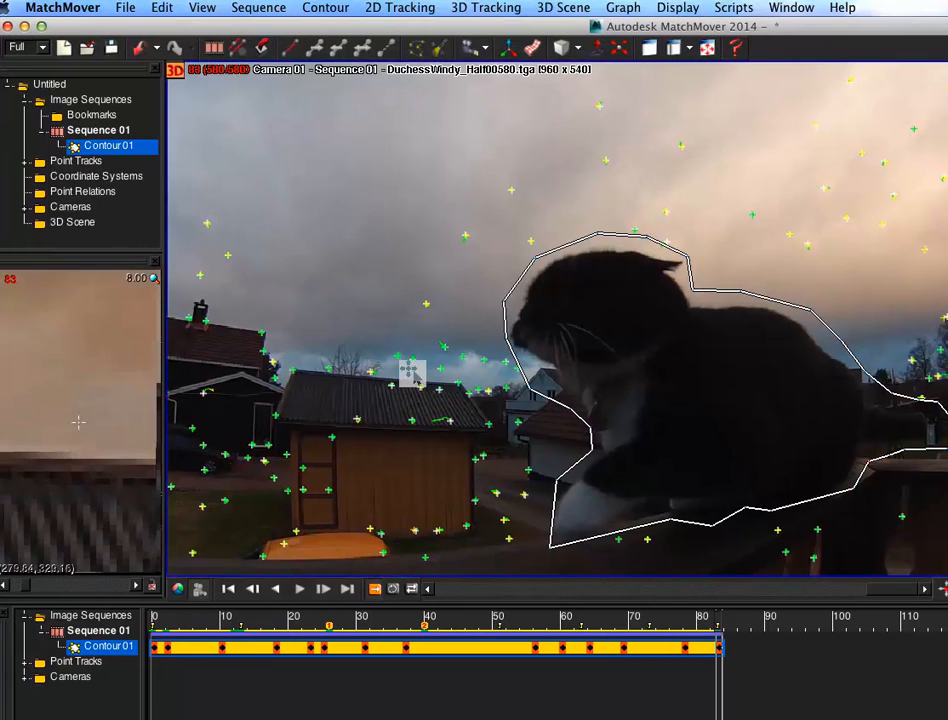
left_click(507, 44)
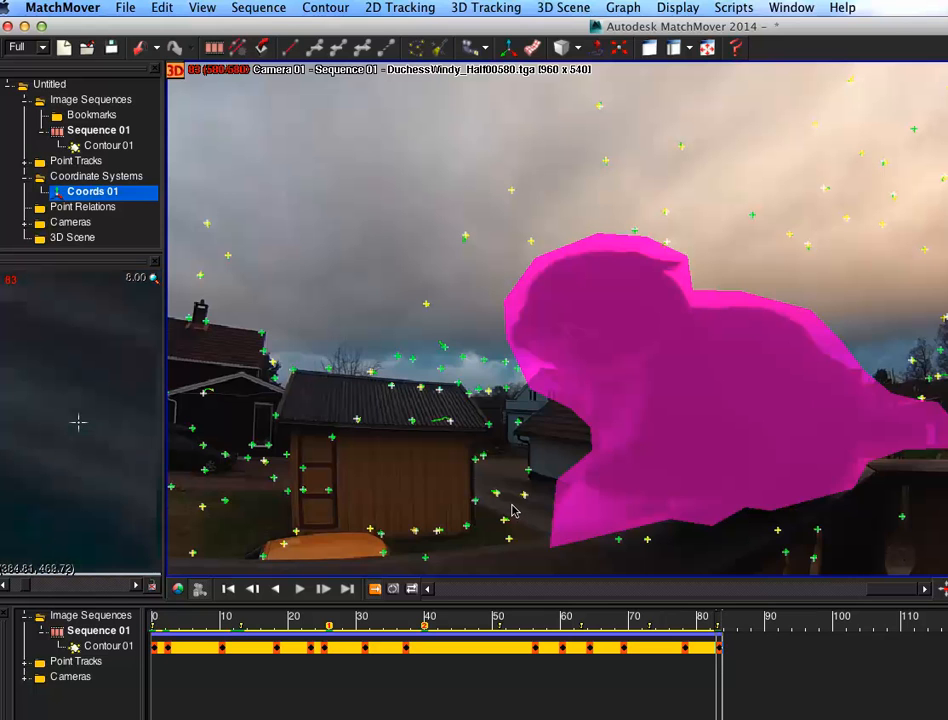
left_click(126, 7)
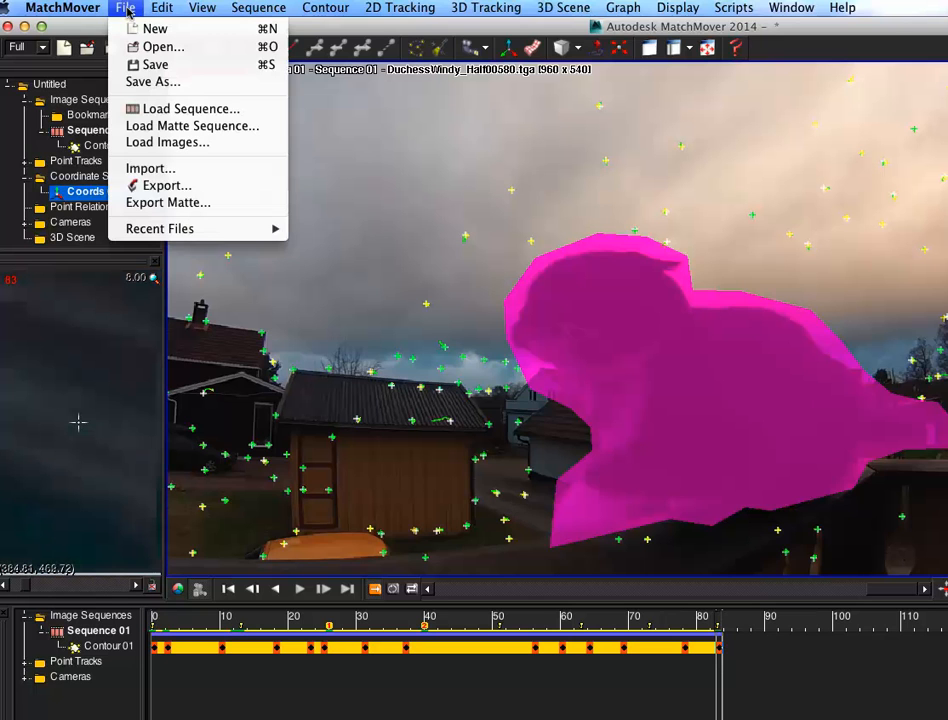
left_click(218, 188)
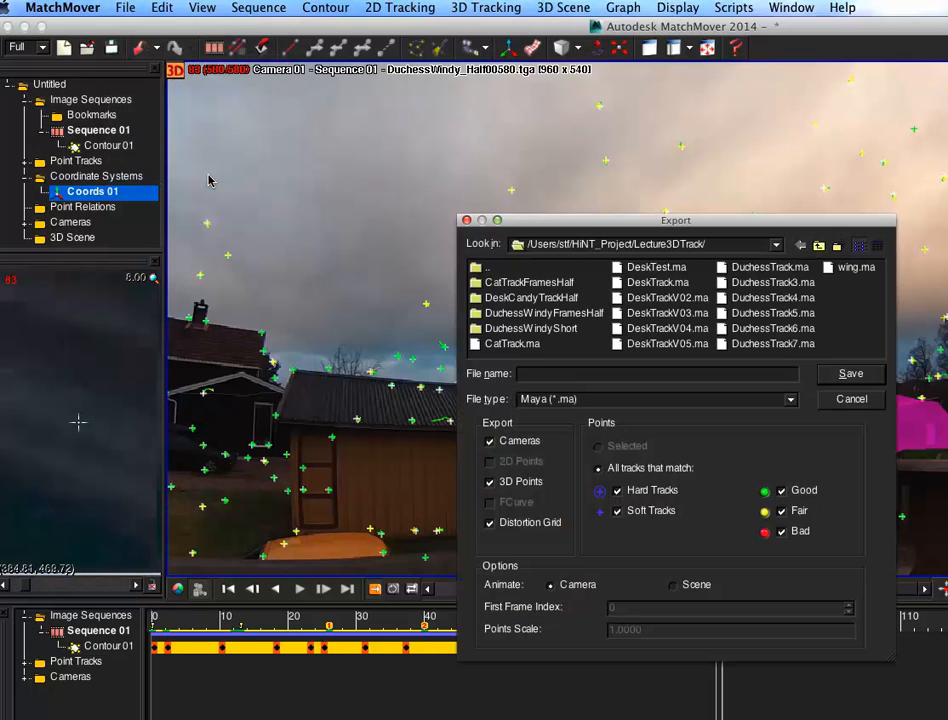
left_click(672, 399)
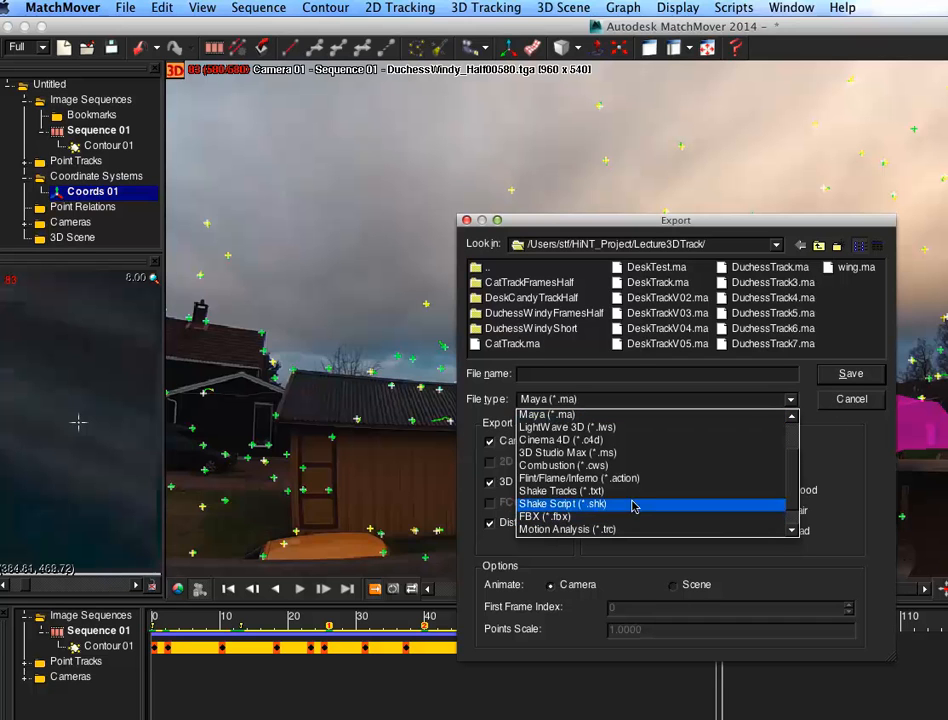
left_click(848, 399)
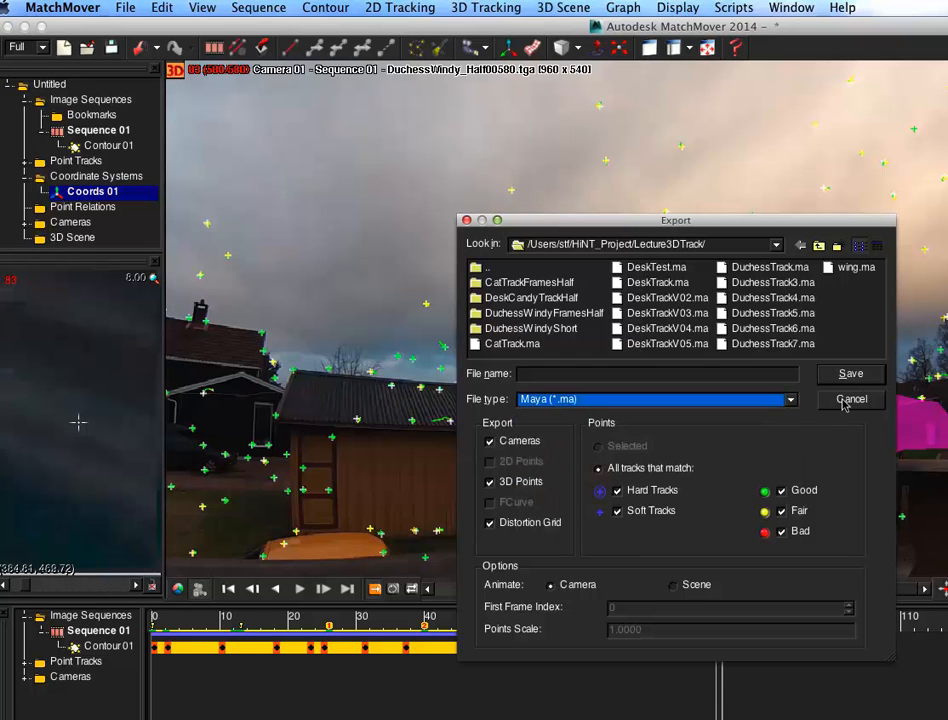
left_click(853, 399)
Step: Start a new project without saving the current one
left_click(123, 9)
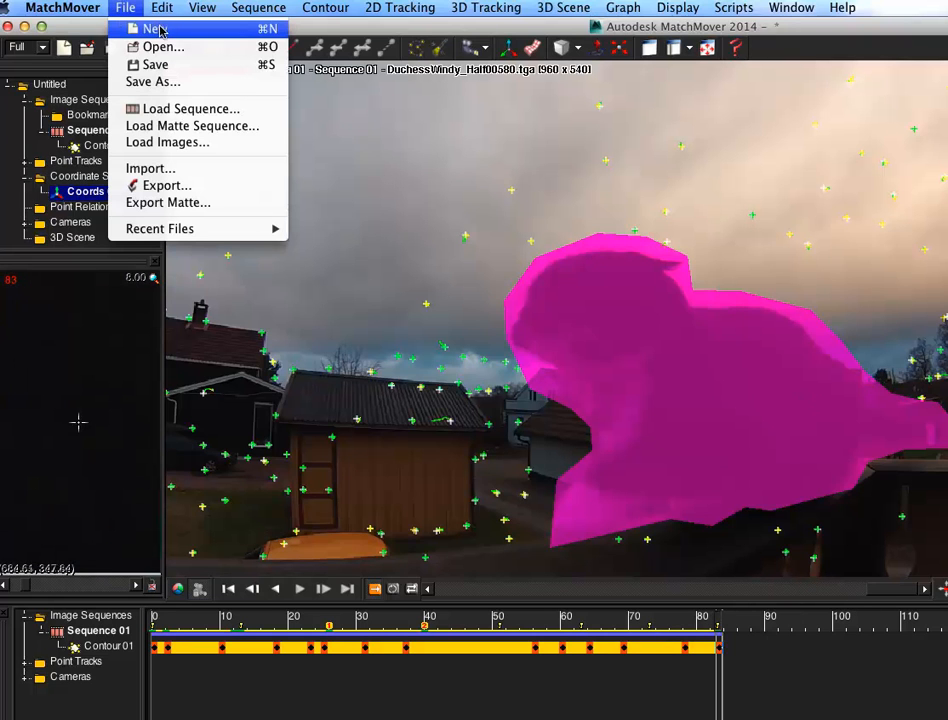
left_click(160, 28)
left_click(673, 469)
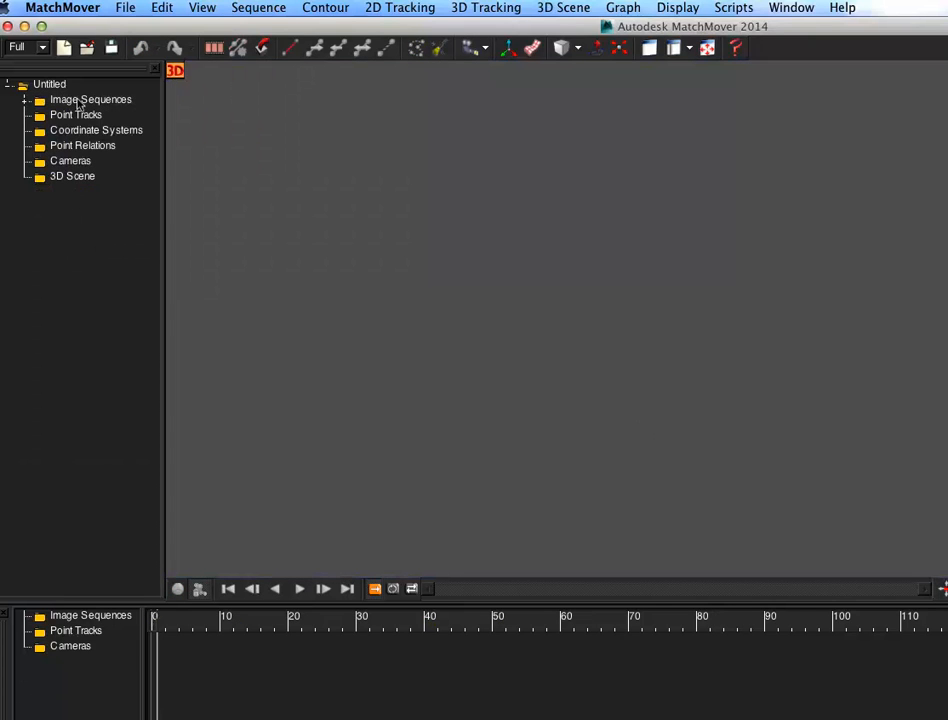
Step: Load the DuchessWindy_Half00497.tga image sequence into the new project
double_click(115, 100)
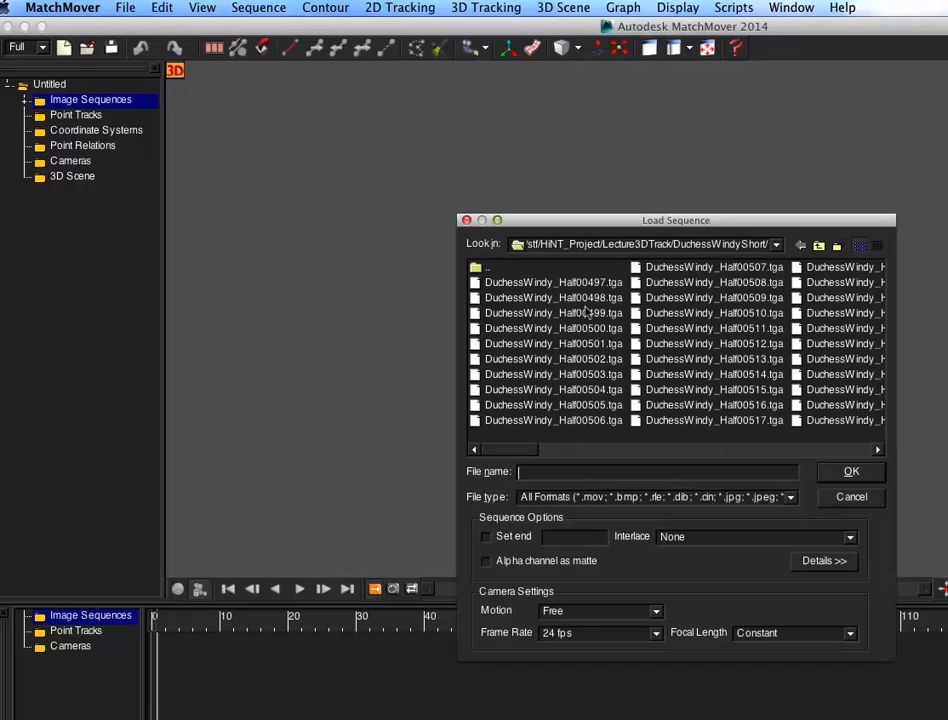
left_click(597, 281)
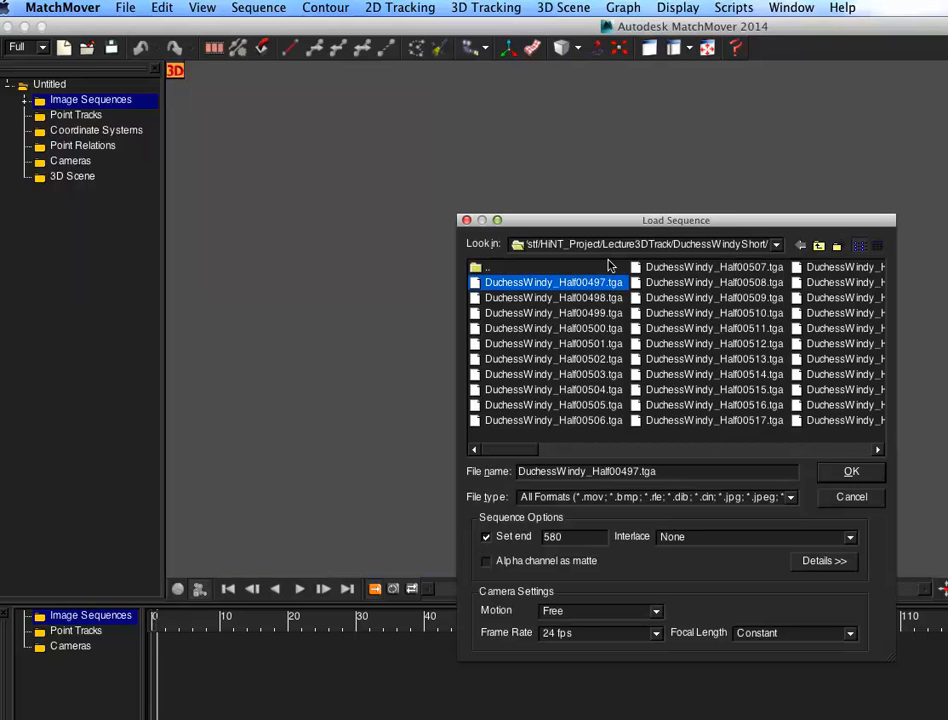
left_click(845, 471)
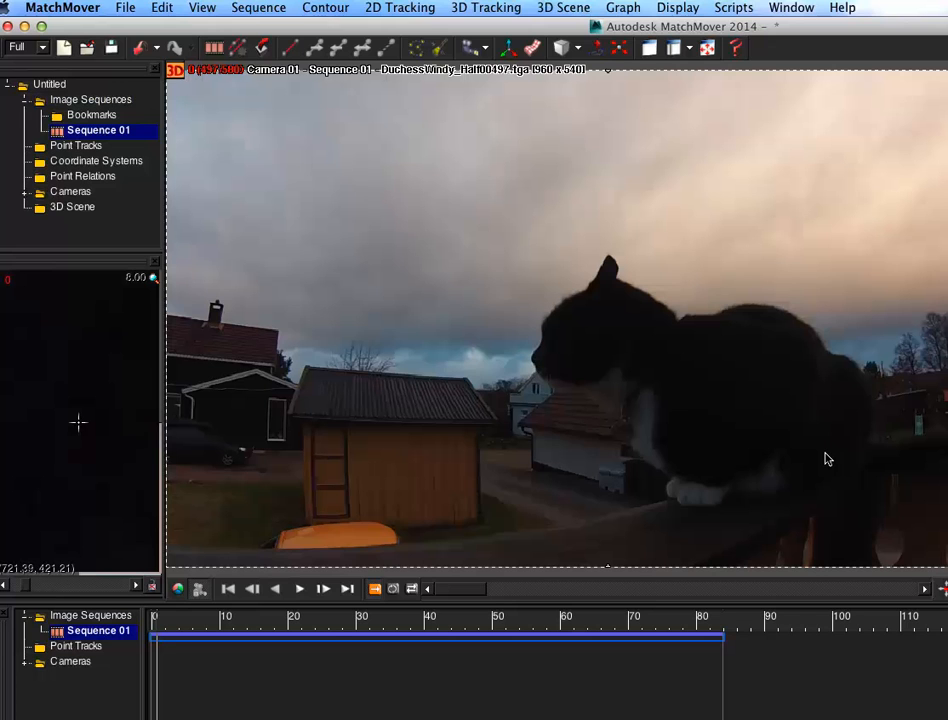
Step: Create a point track at the shed roof's left corner and label it LeftRoof
left_click(285, 46)
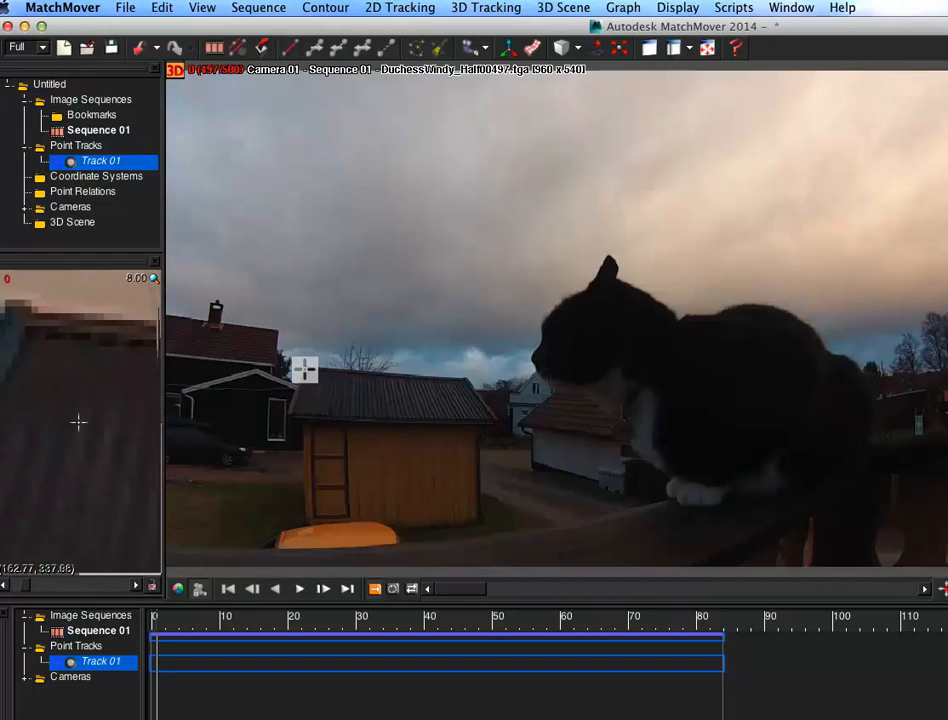
mouse_move(300, 355)
left_mouse_down()
mouse_move(308, 364)
mouse_move(302, 358)
left_mouse_up()
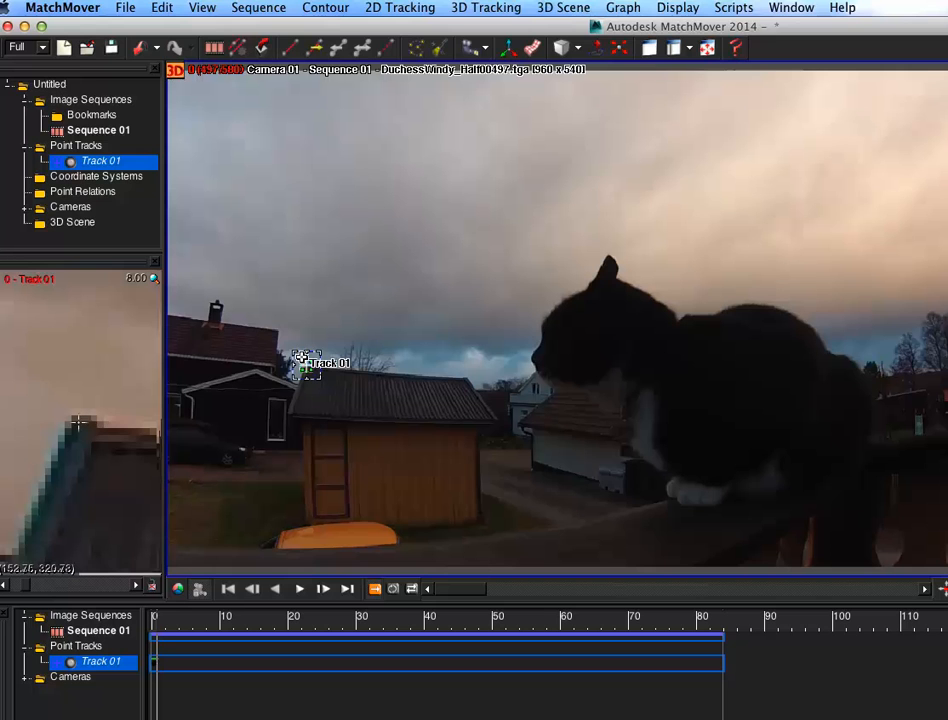
left_click_drag(947, 24, 846, 33)
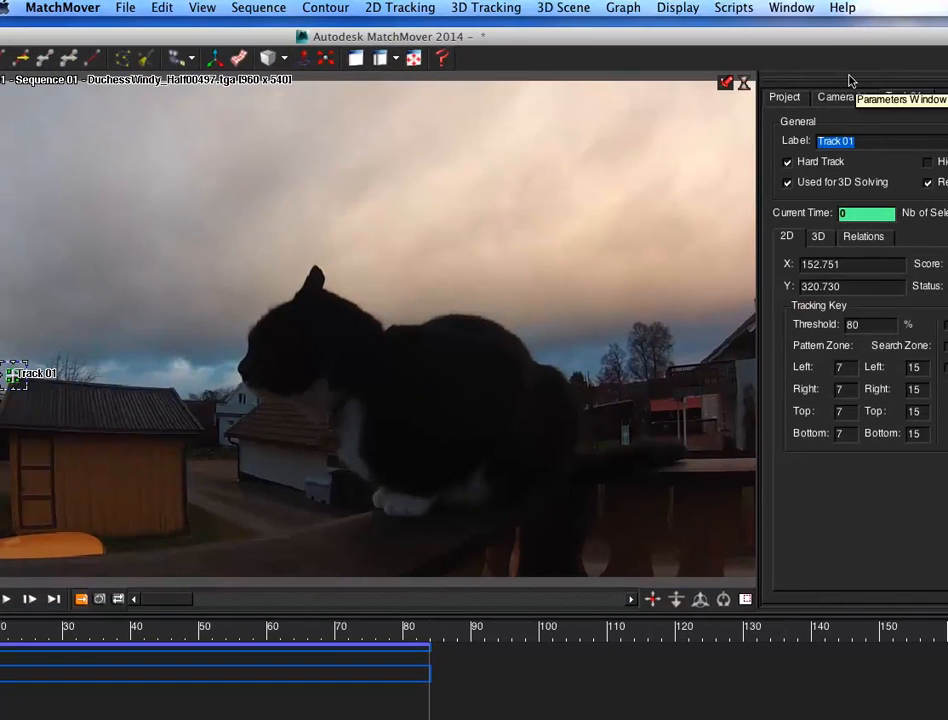
type("LeftRoof")
key("Return")
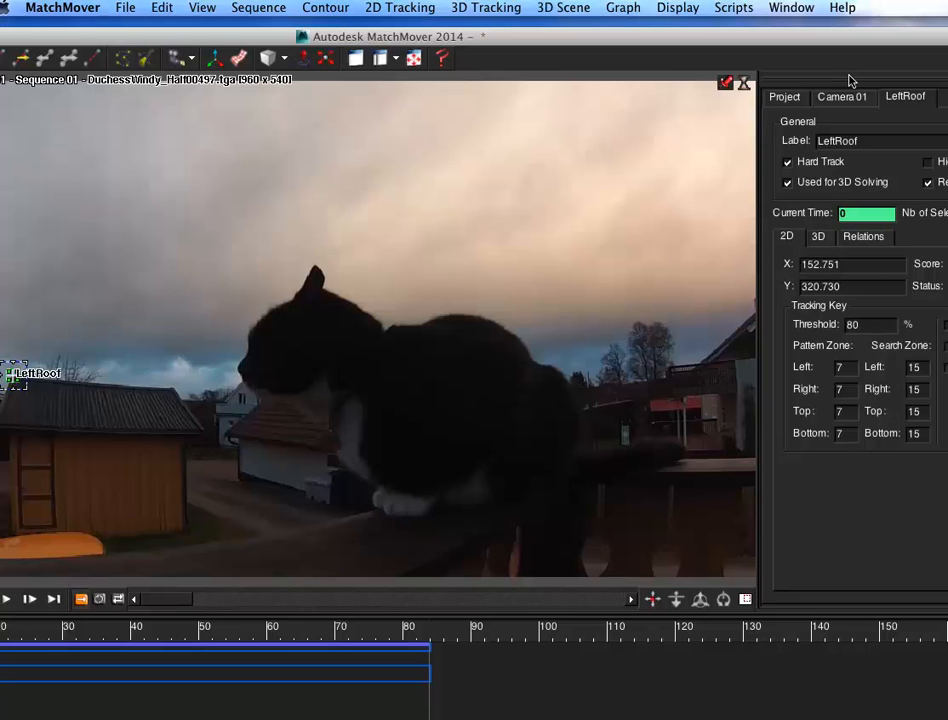
Step: Add a second point track at the shed roof's right corner and label it RightRoof
left_click_drag(632, 34, 908, 21)
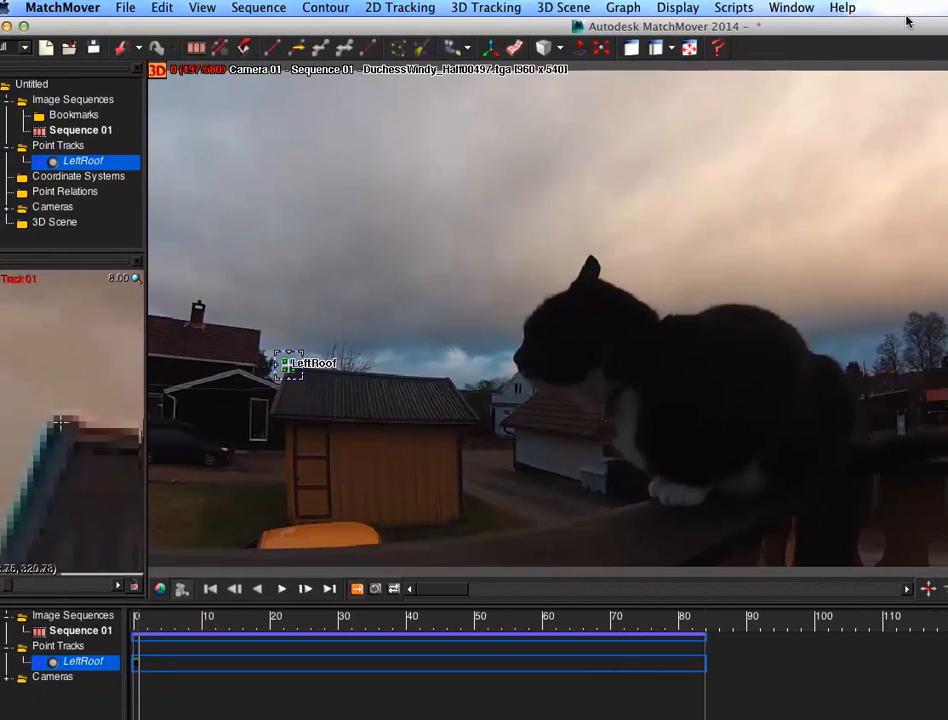
left_click(270, 47)
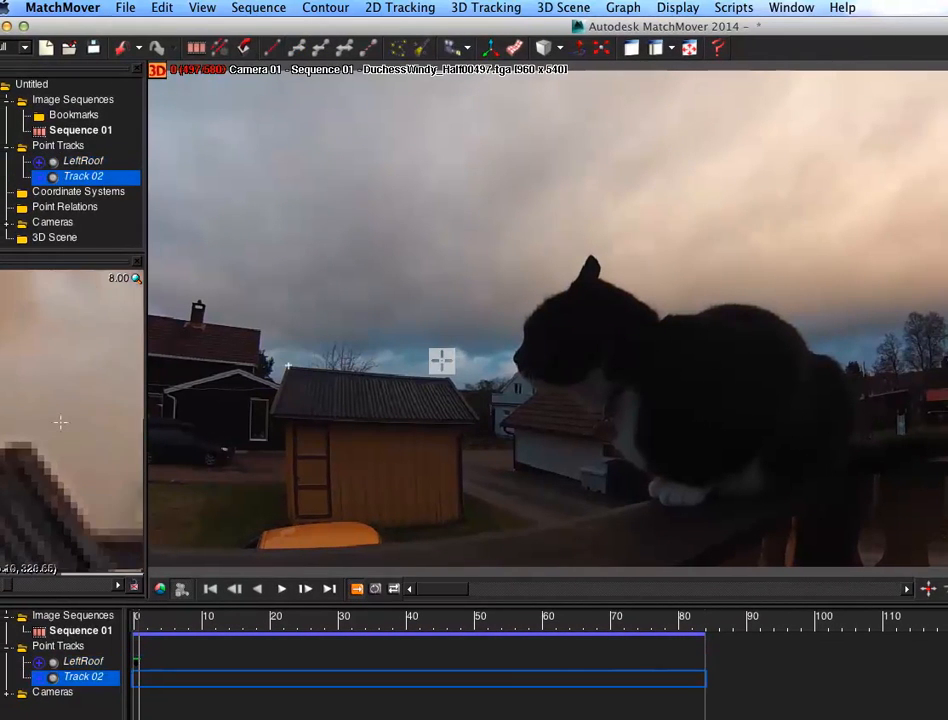
left_click_drag(442, 367, 449, 377)
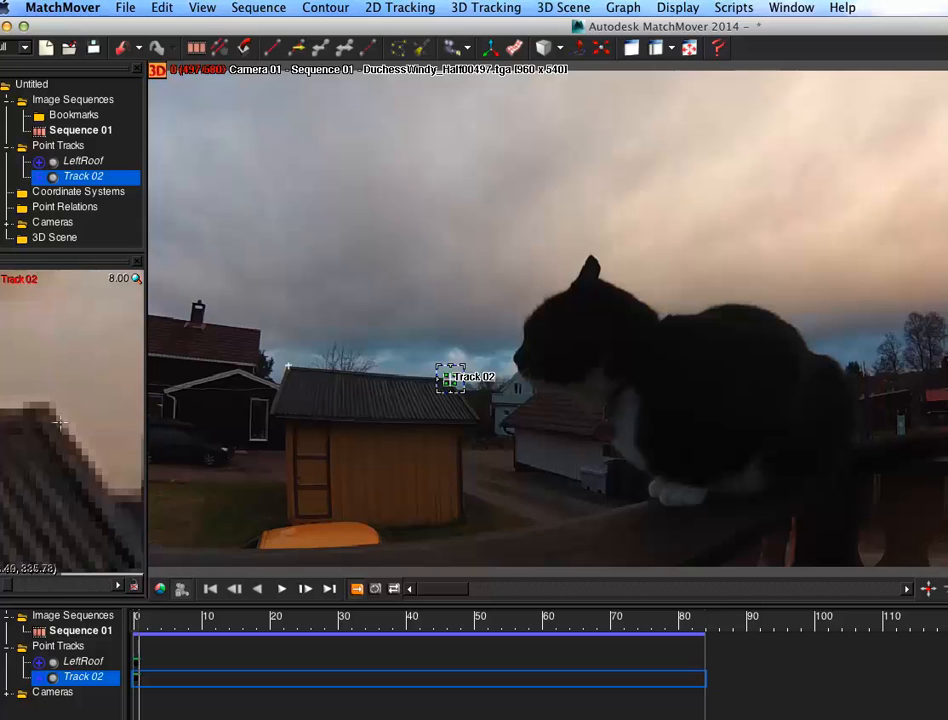
key("Return")
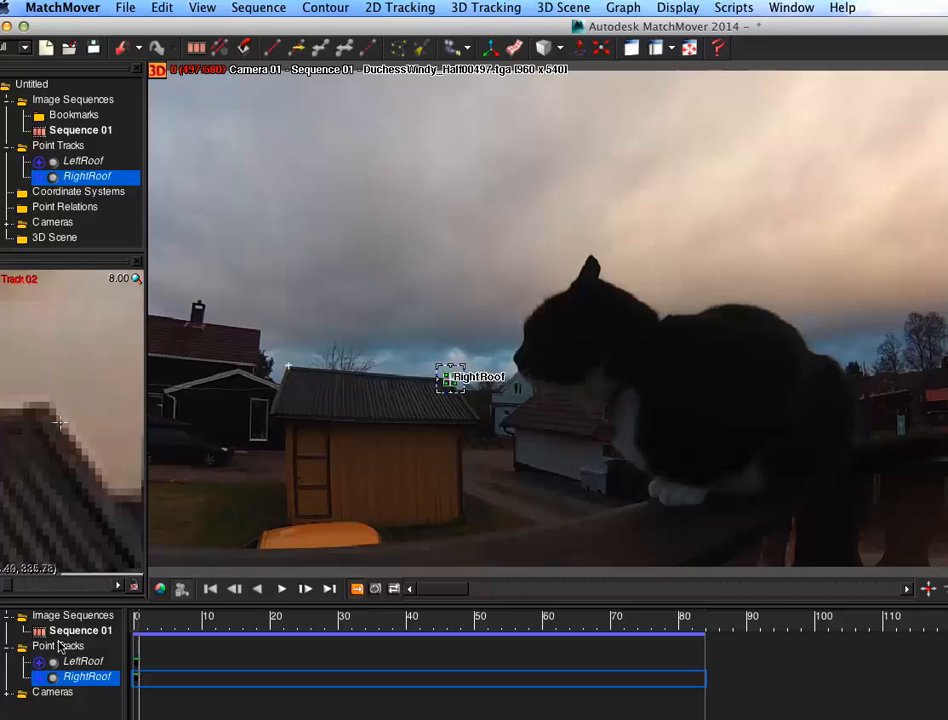
Step: Track the LeftRoof and RightRoof points forward through the sequence
left_click_drag(80, 662, 86, 684)
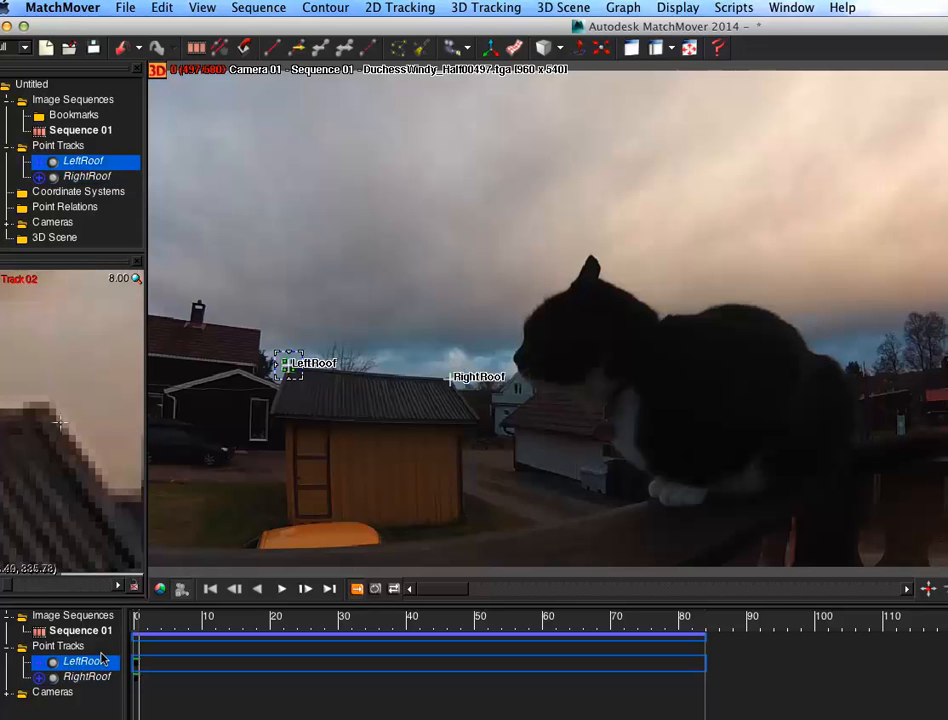
left_click(91, 674)
left_click(88, 662)
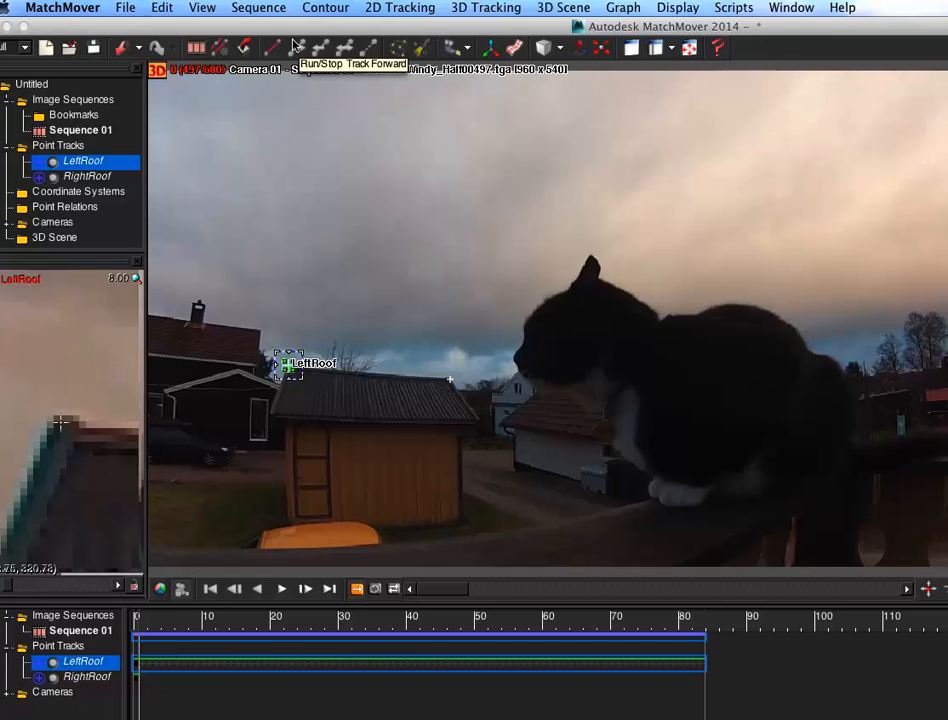
left_click(103, 677)
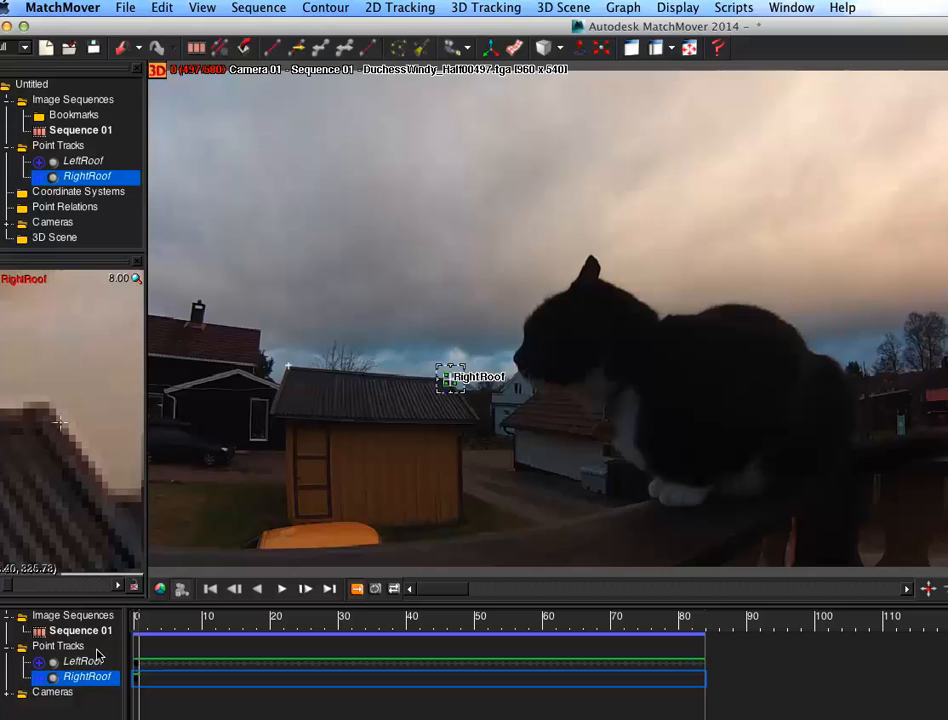
left_click(287, 45)
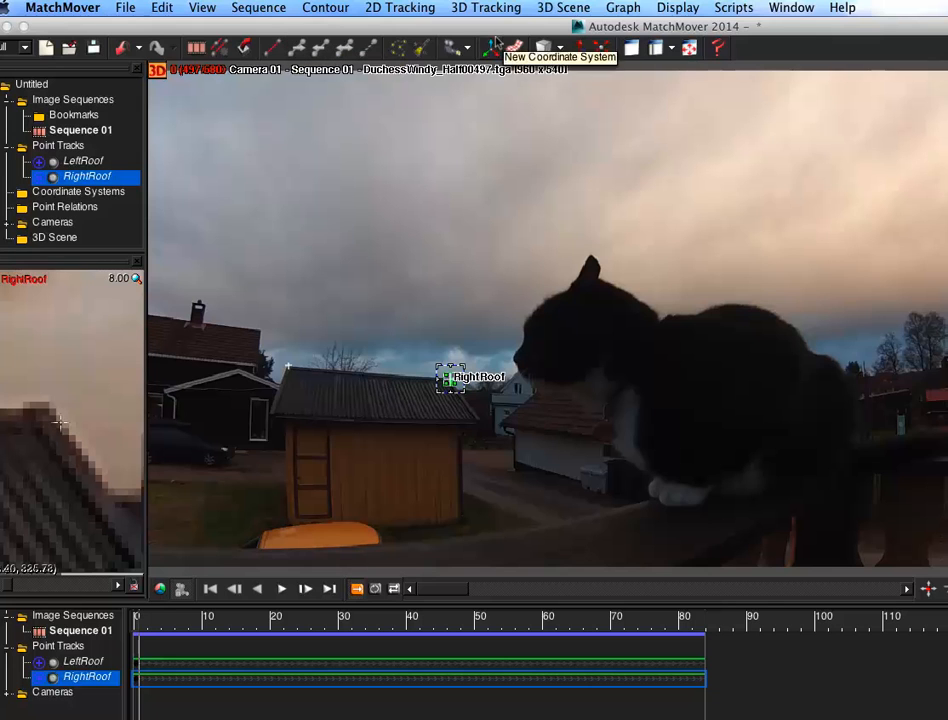
Step: Add a point track on the slide at the right edge of the frame and label it Slide
left_click(268, 44)
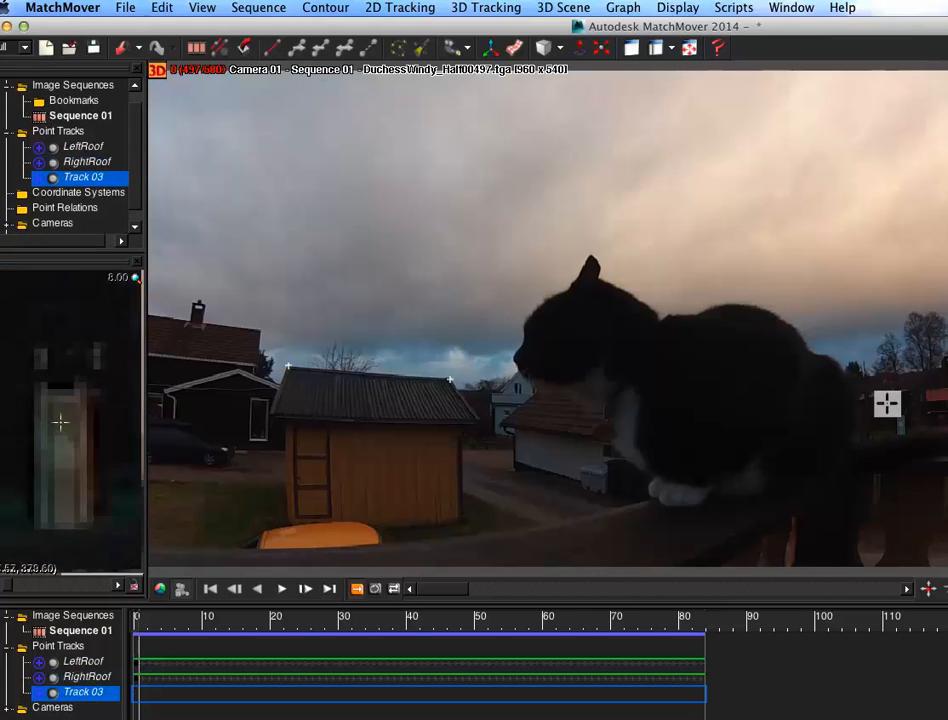
left_click_drag(900, 404, 899, 411)
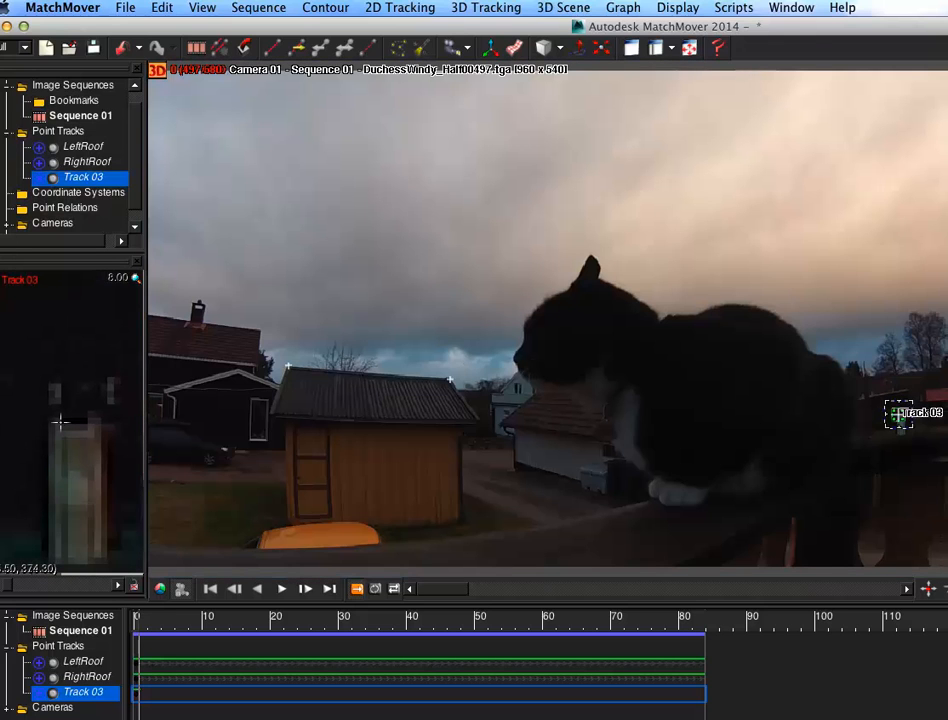
key("Return")
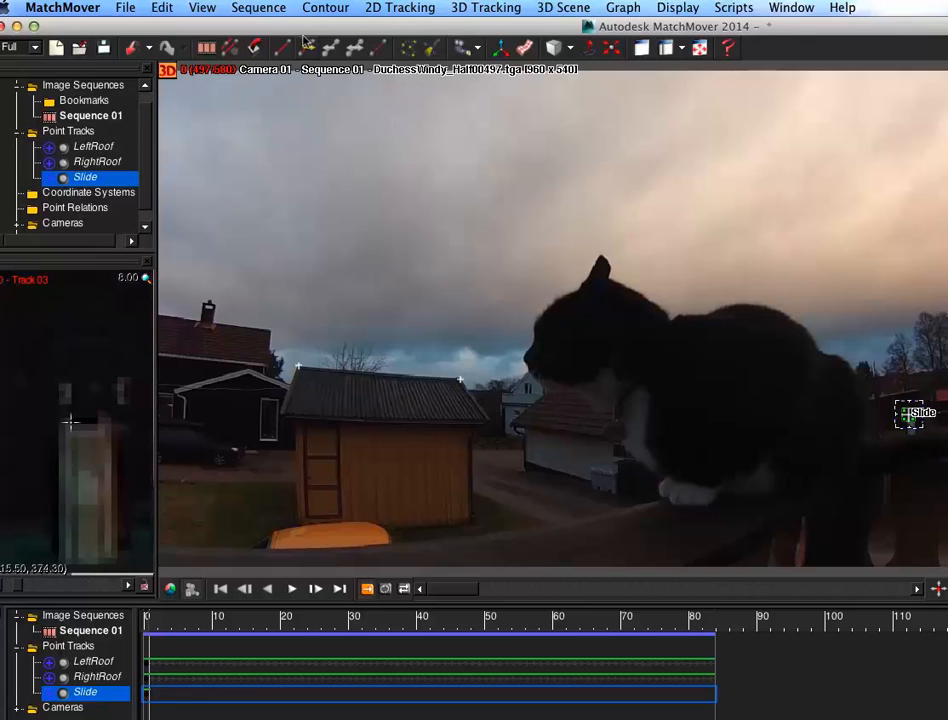
Step: Track the Slide point forward through the sequence
left_click(301, 46)
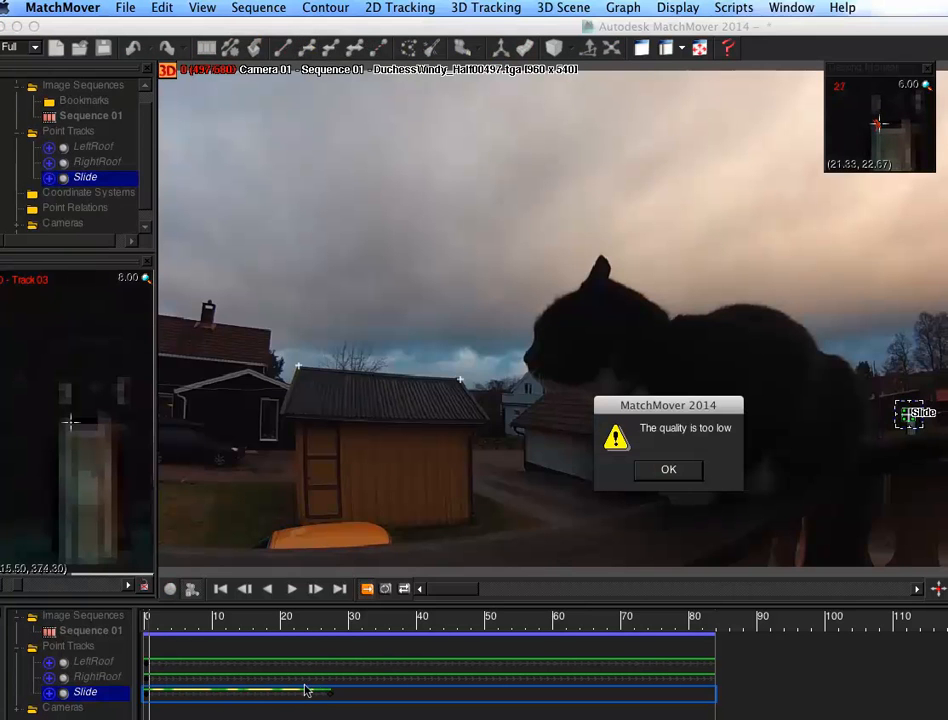
left_click(672, 472)
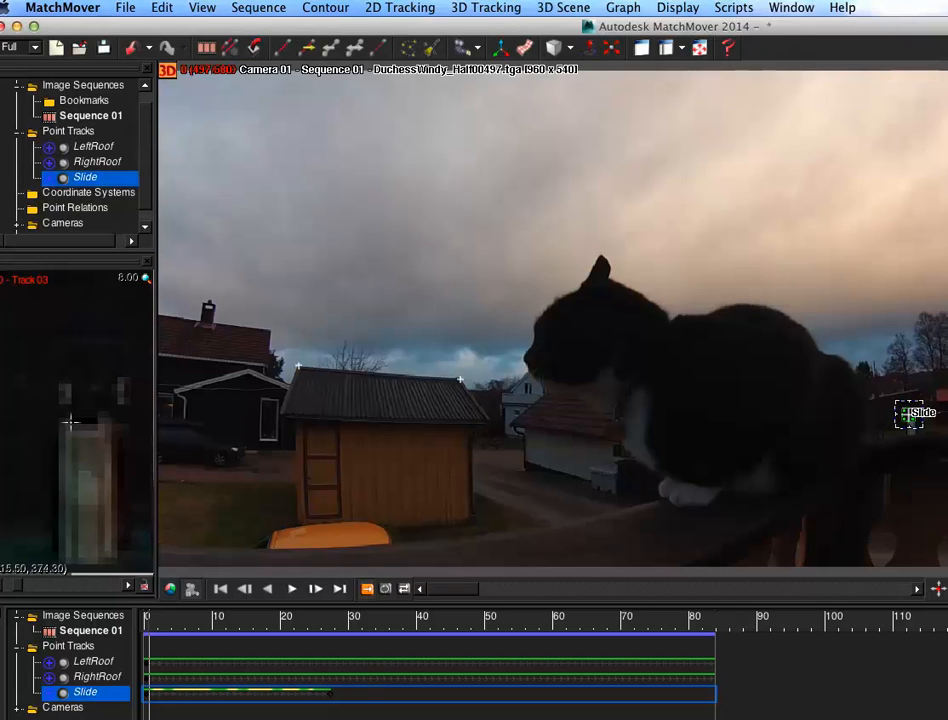
Step: Reposition the Slide track on the slide at frame 76 and track it backward
left_click_drag(148, 622, 664, 622)
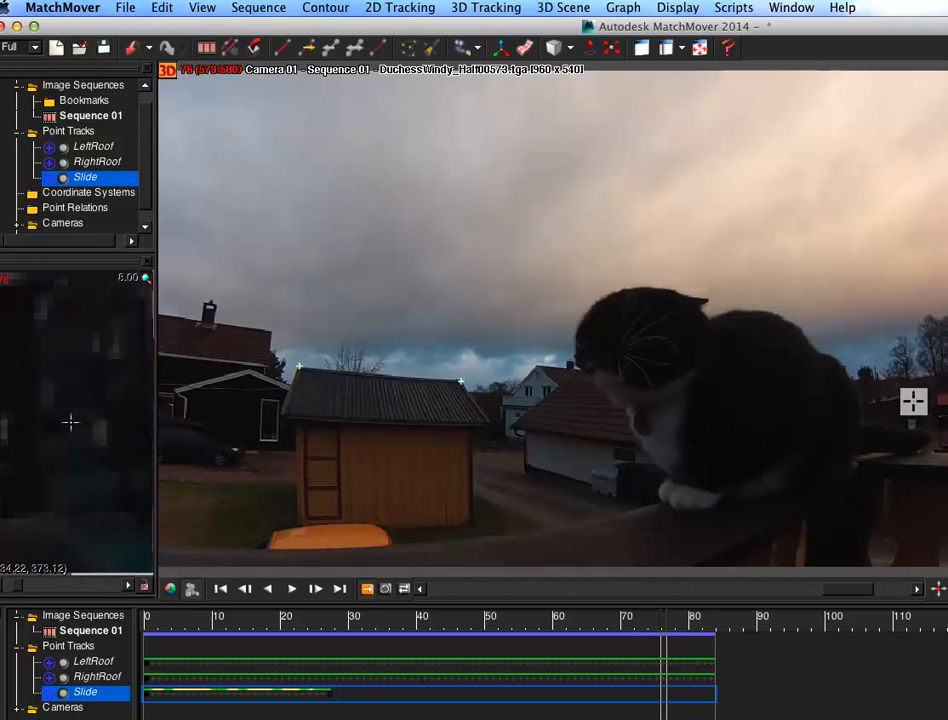
left_click(916, 420)
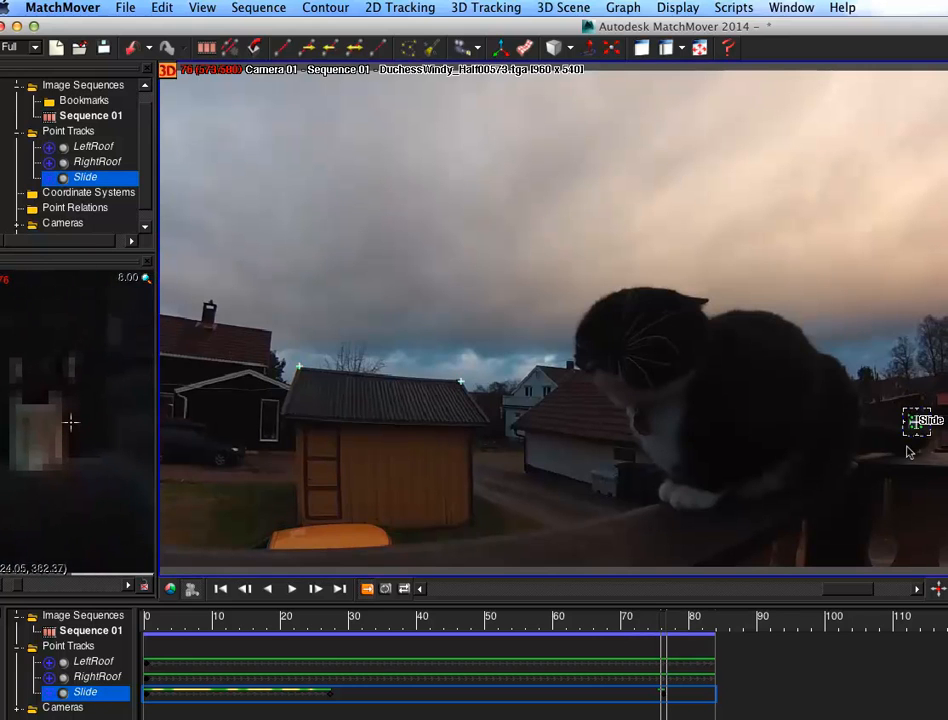
left_click_drag(916, 420, 916, 422)
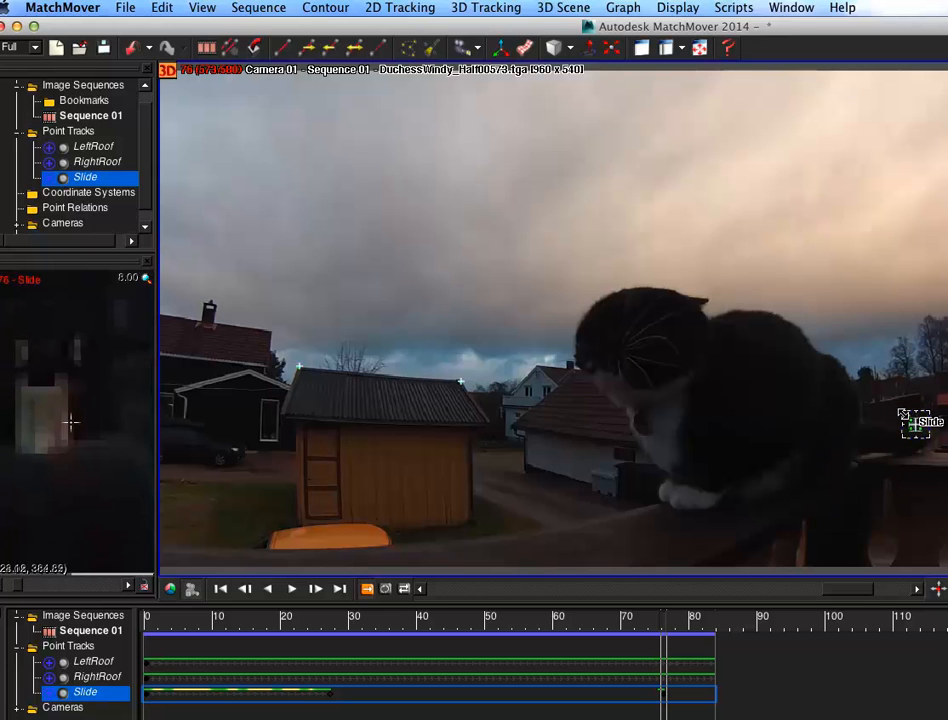
left_click(343, 48)
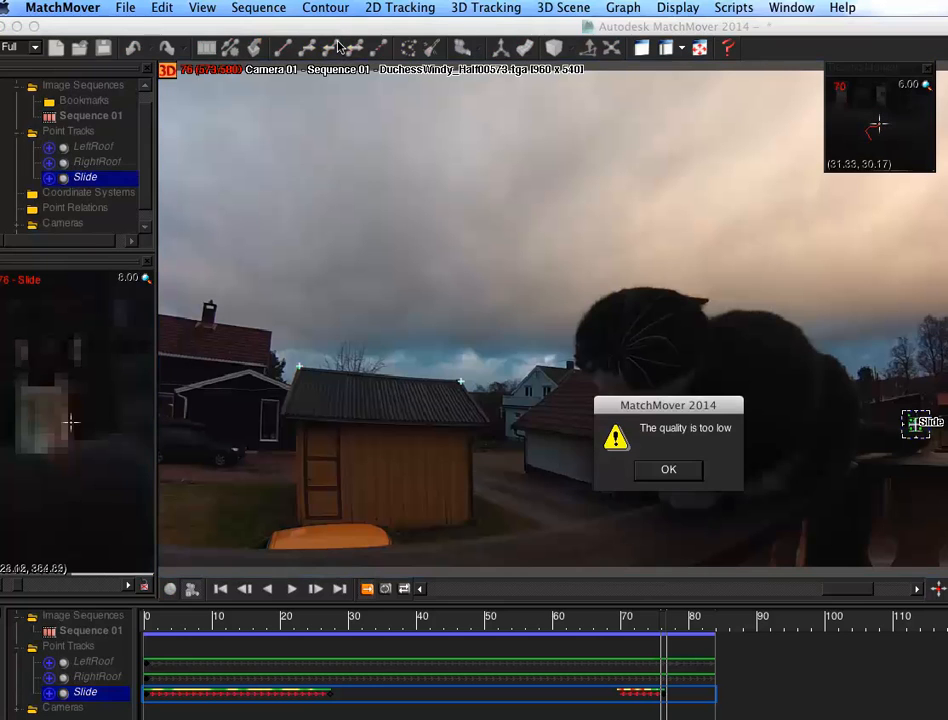
left_click(668, 469)
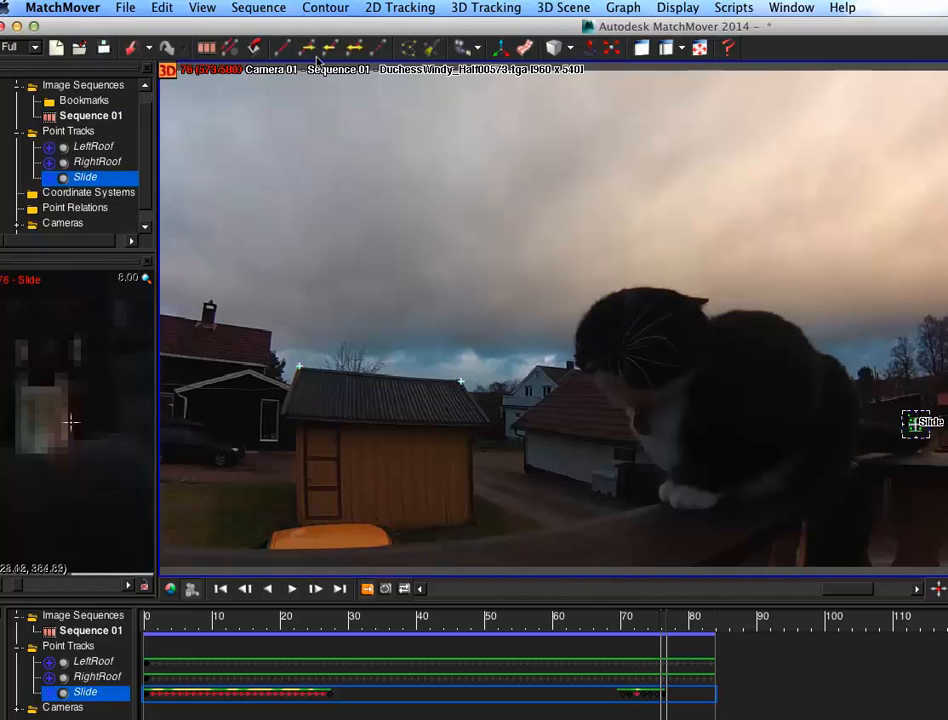
Step: Add a point track on the chimney at frame 76 and label it Chimney
left_click(282, 47)
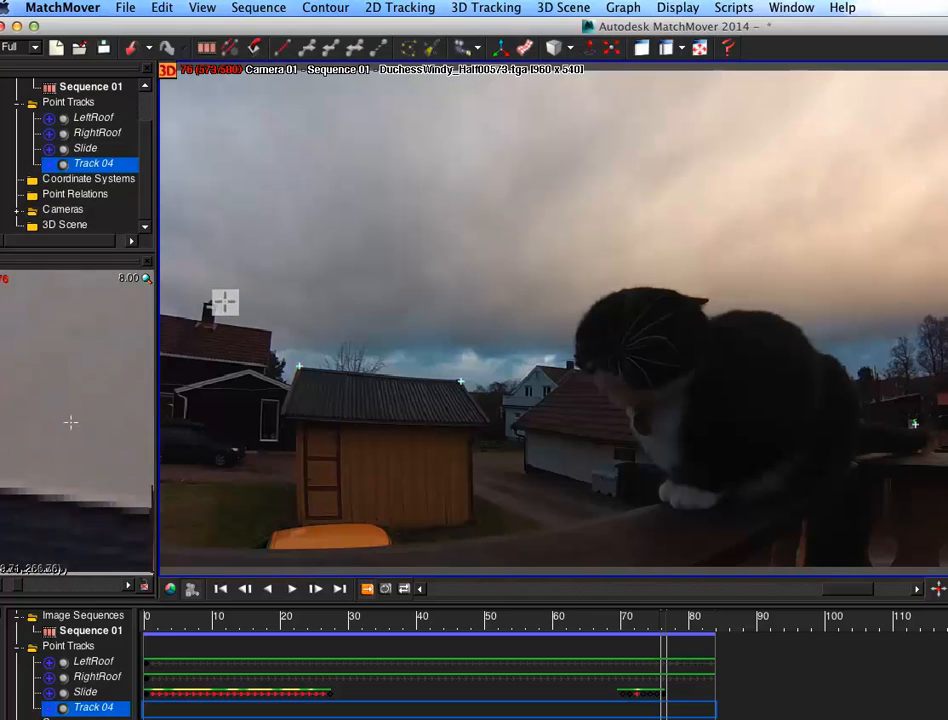
left_click_drag(222, 301, 222, 301)
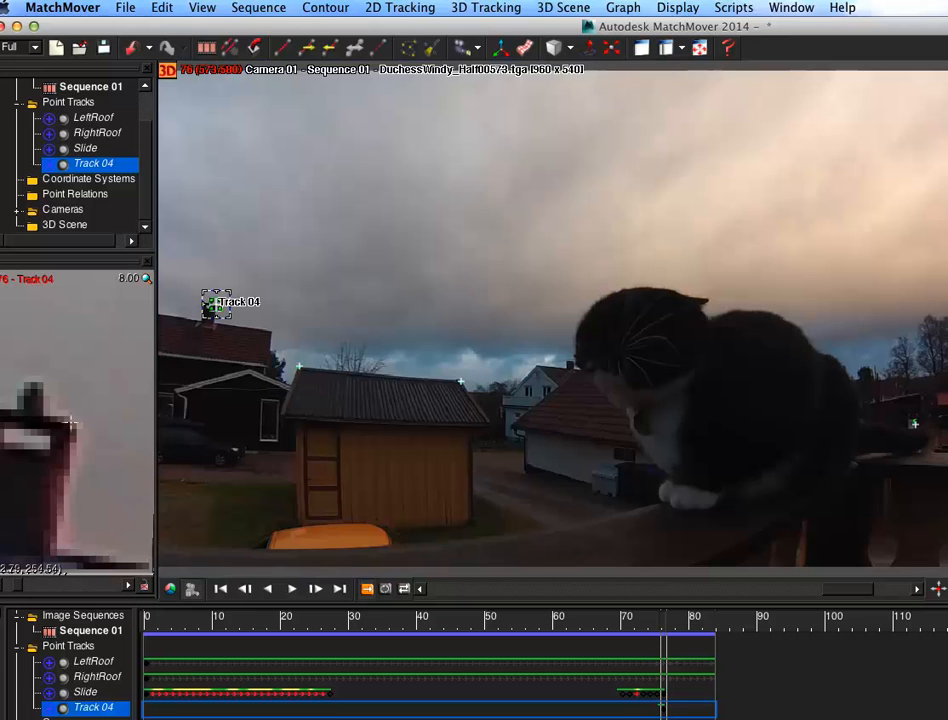
key("Return")
Step: Track the Chimney point forward to the end of the sequence
left_click(306, 45)
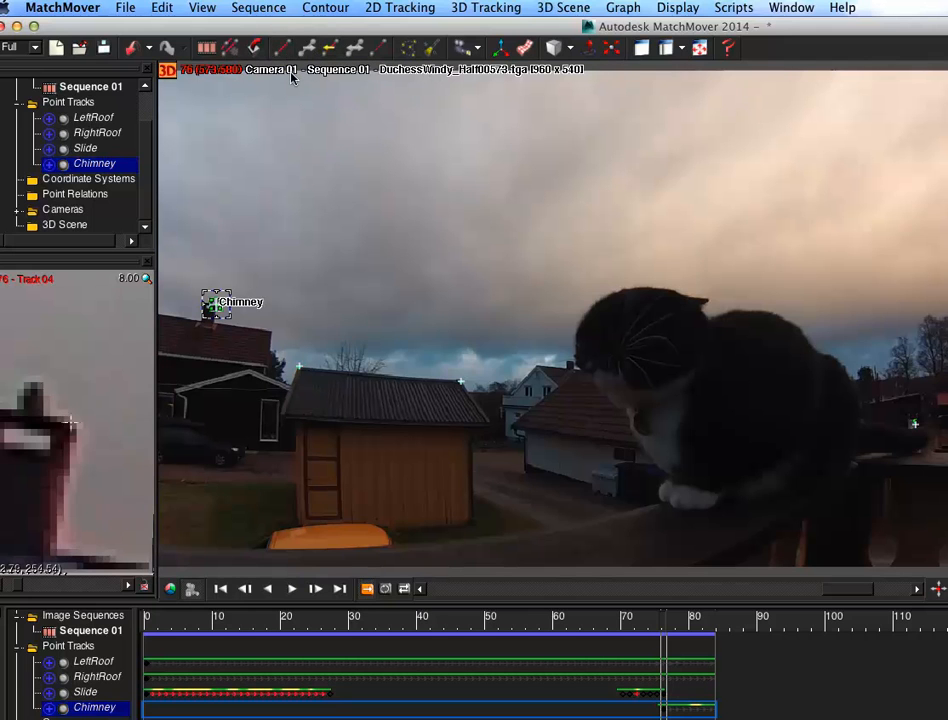
left_click_drag(663, 618, 147, 618)
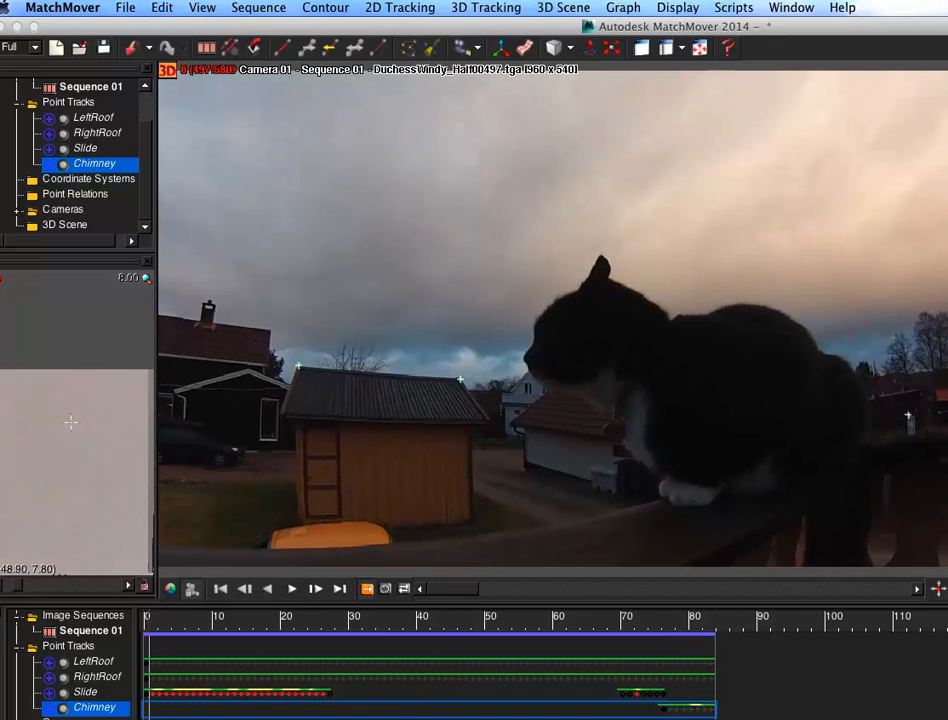
Step: Track the Chimney point backward through the sequence
left_click(323, 46)
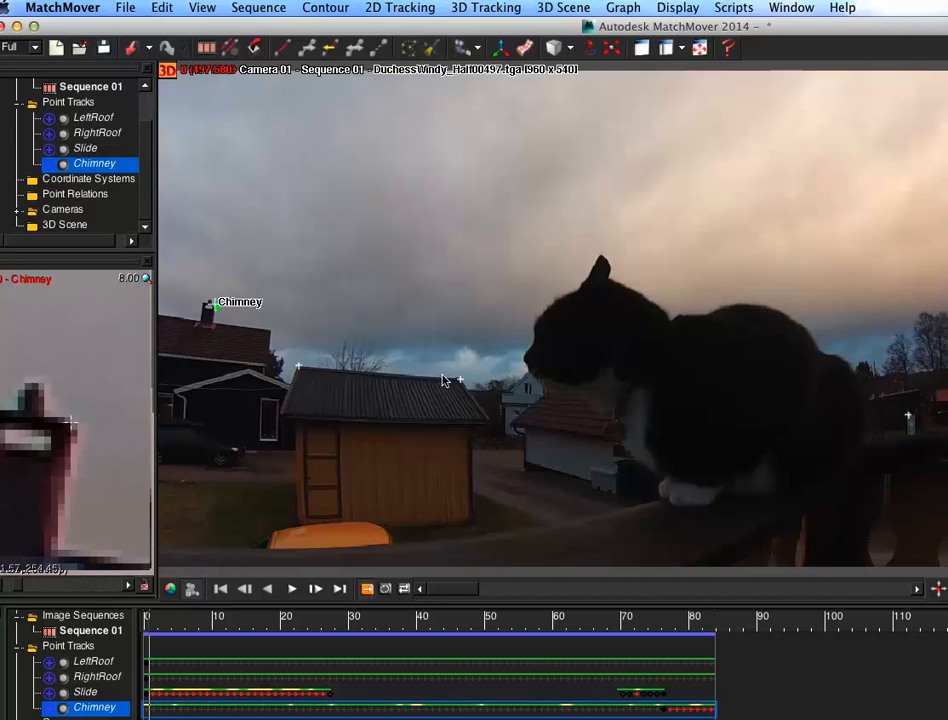
Step: Add a point track on the dark house's window corner, label it WindewoCorner, and track it
left_click(283, 46)
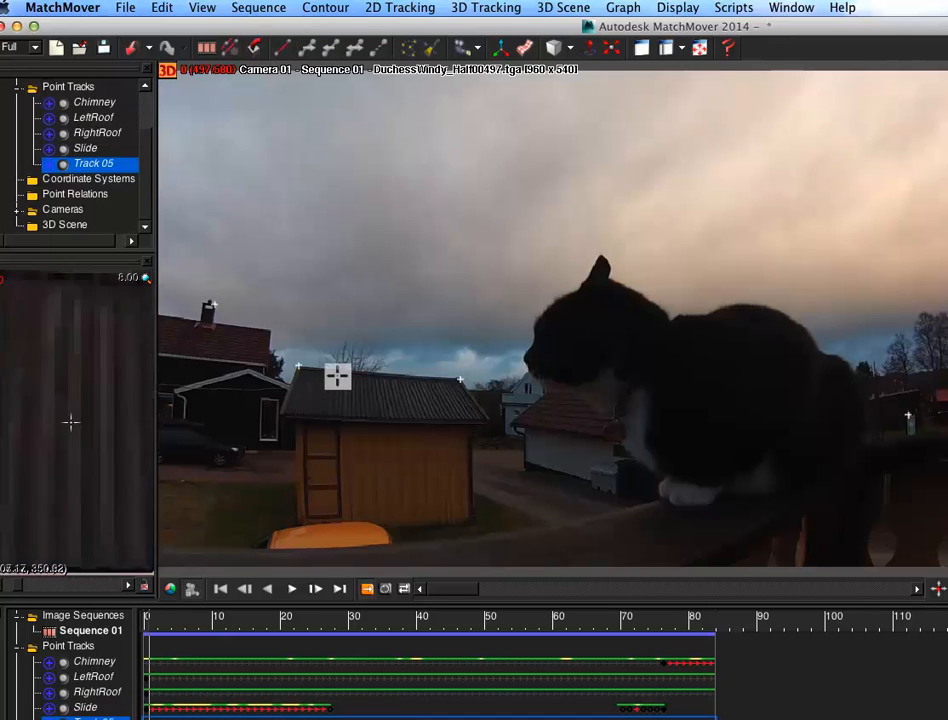
left_click_drag(250, 425, 256, 435)
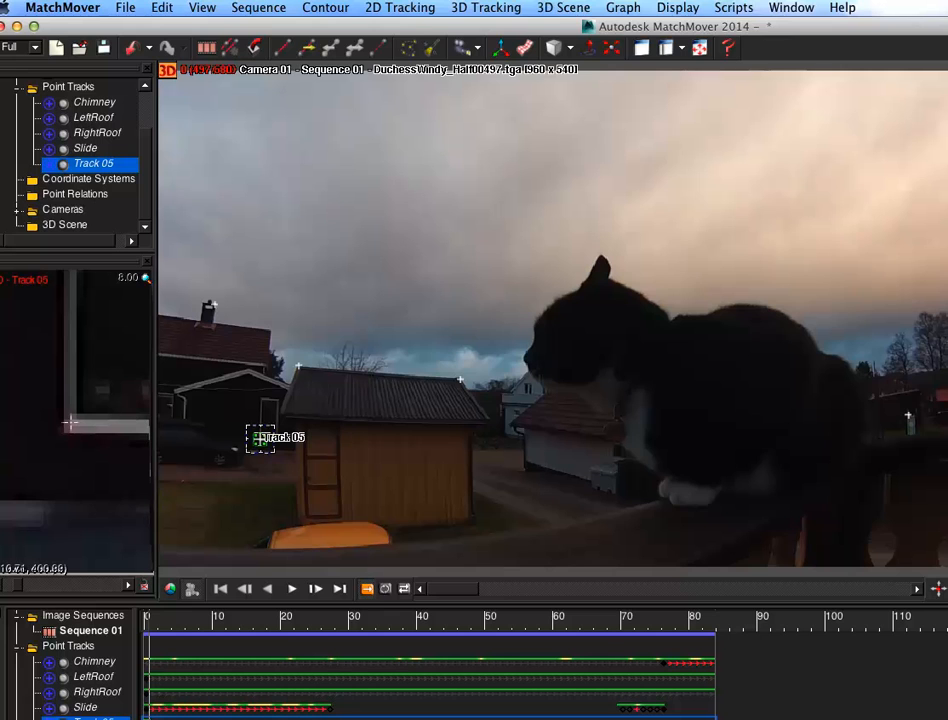
key("Return")
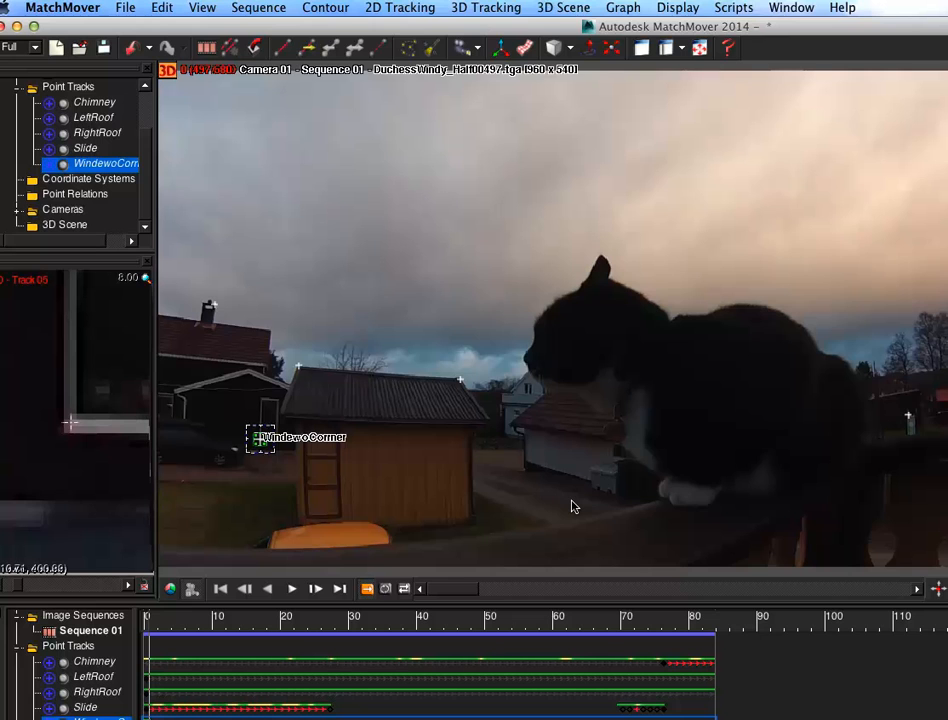
left_click(302, 44)
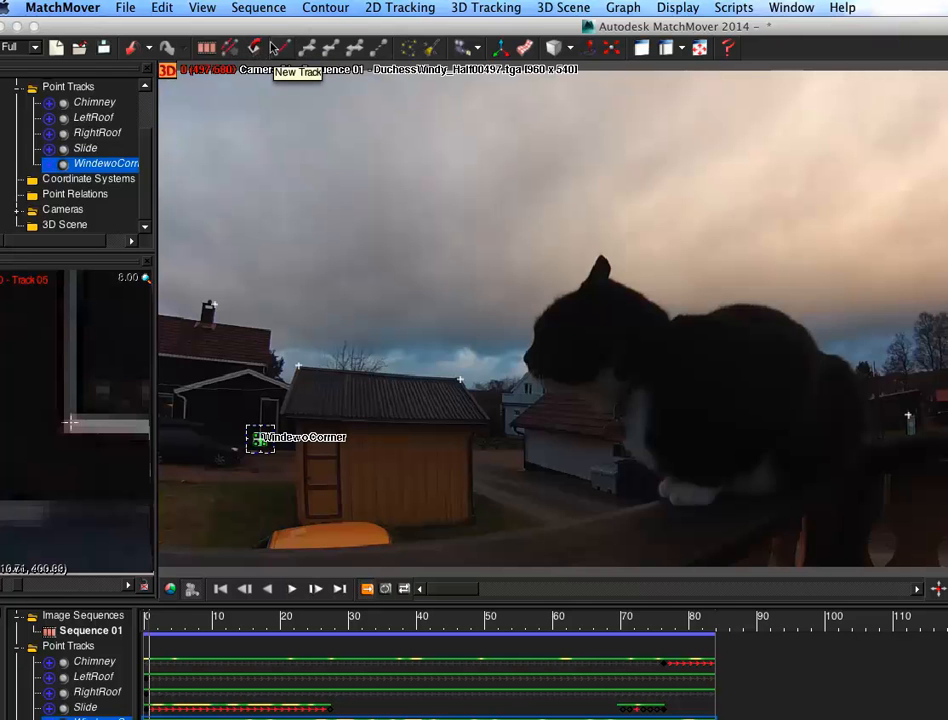
Step: Add a point track at the bottom corner of the white garage, label it GarageBottom, and track it
left_click(256, 46)
mouse_move(388, 281)
left_mouse_down()
mouse_move(514, 394)
mouse_move(526, 458)
left_mouse_up()
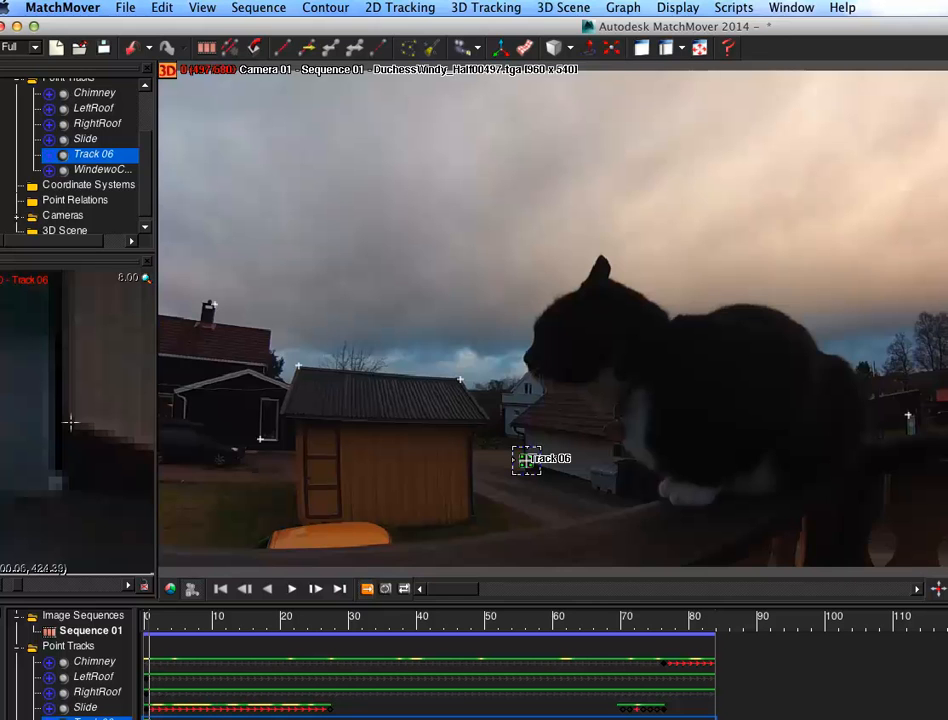
key("Return")
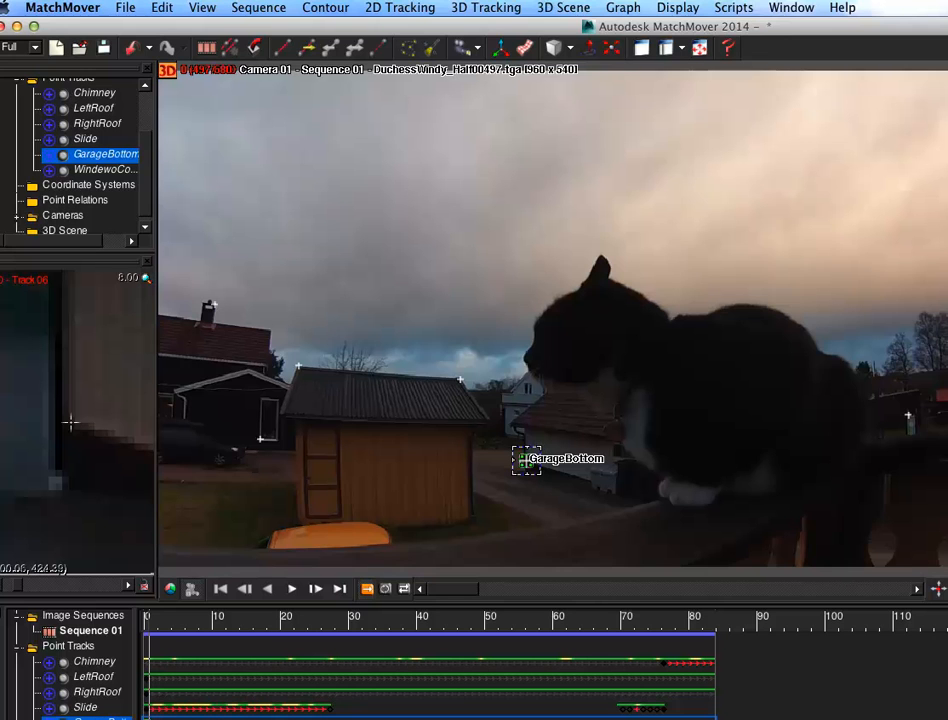
left_click(308, 43)
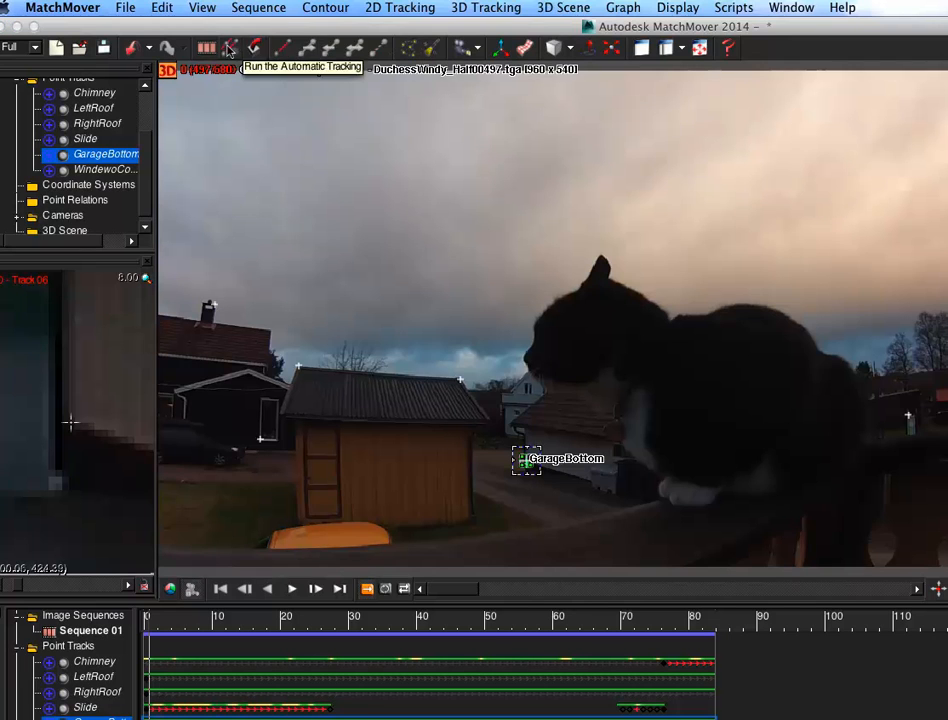
Step: Add a point track on the roof at the right edge of the frame and label it Roof
left_click(286, 46)
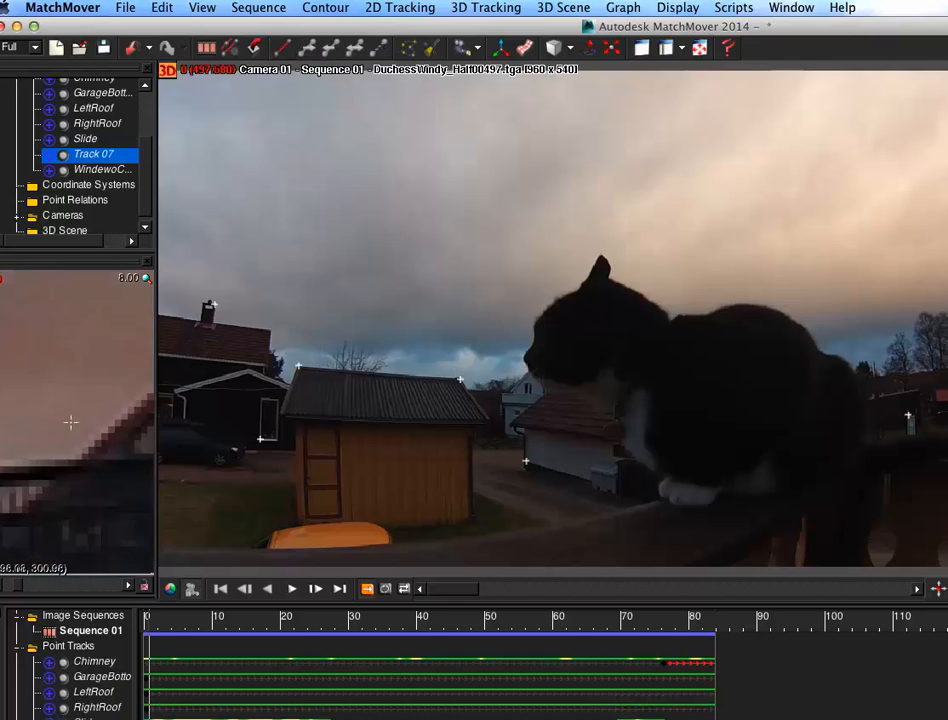
left_click_drag(947, 356, 946, 352)
left_click(946, 352)
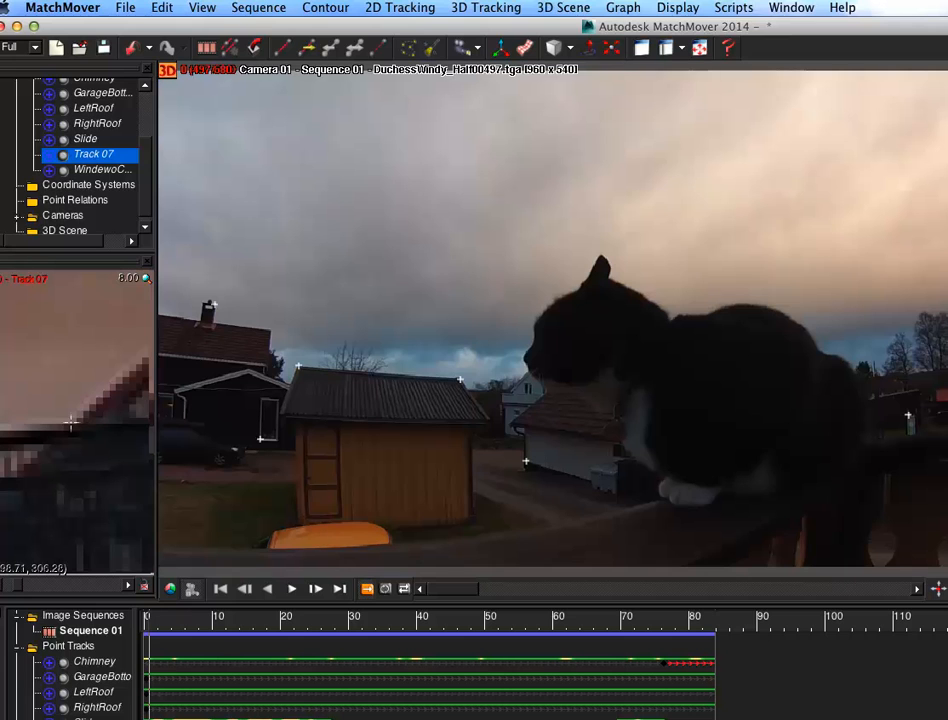
key("Return")
Step: Add a point track at the top of the shed door and label it DoorTop
left_click(282, 45)
left_click_drag(311, 437, 311, 437)
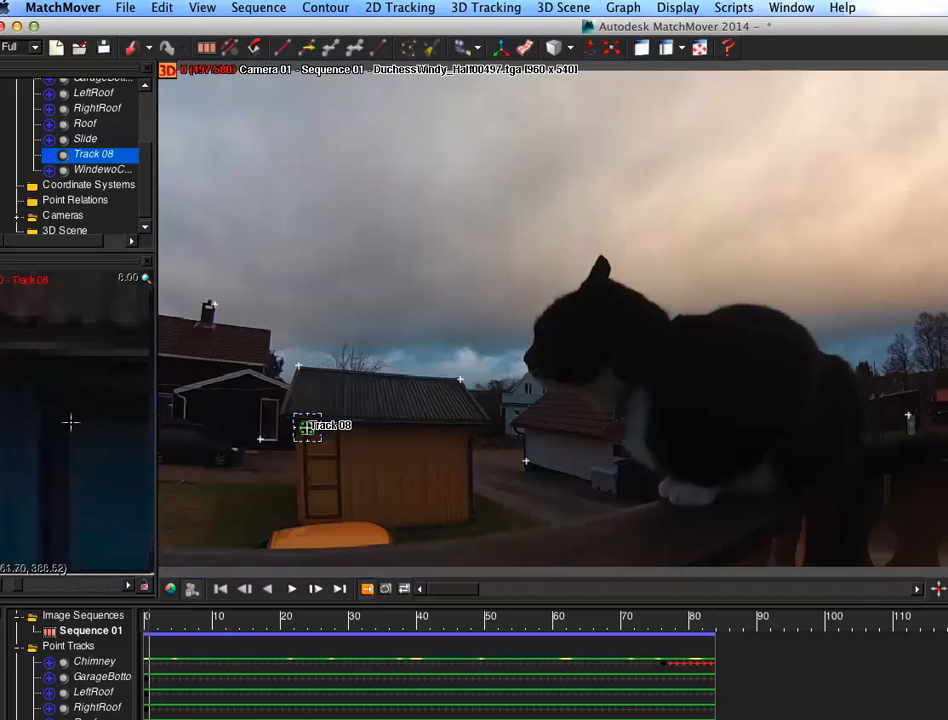
key("Return")
Step: Add a point track at the bottom of the shed door, label it DoorBottom, and track it
left_click(282, 45)
left_click_drag(313, 507, 310, 510)
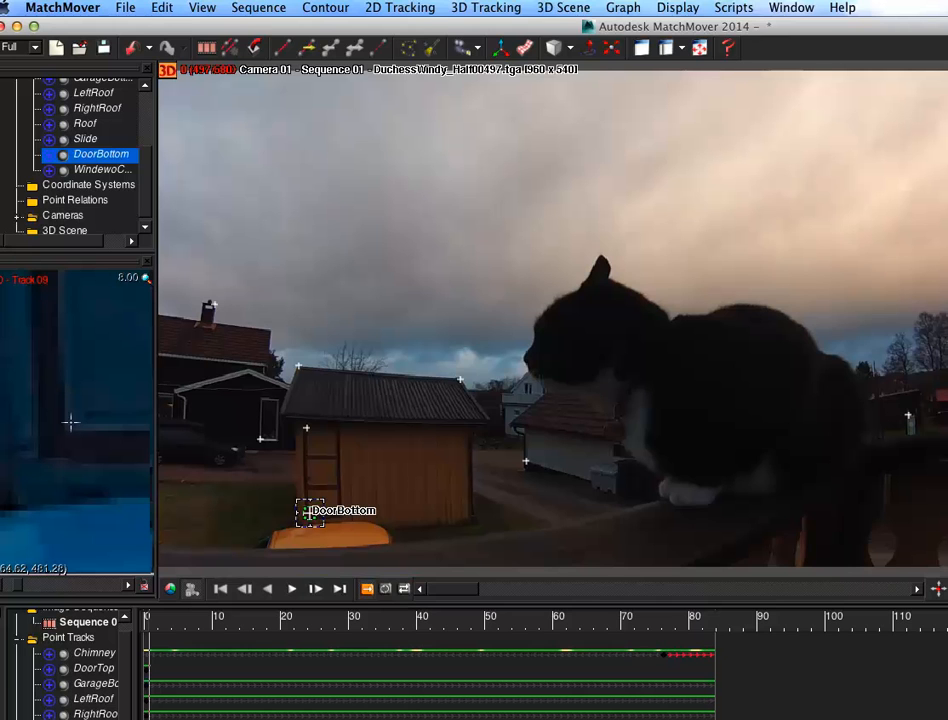
left_click(298, 39)
Step: Select the DoorTop track and track it through the sequence
left_click(260, 439)
left_click(309, 513)
left_click(103, 664)
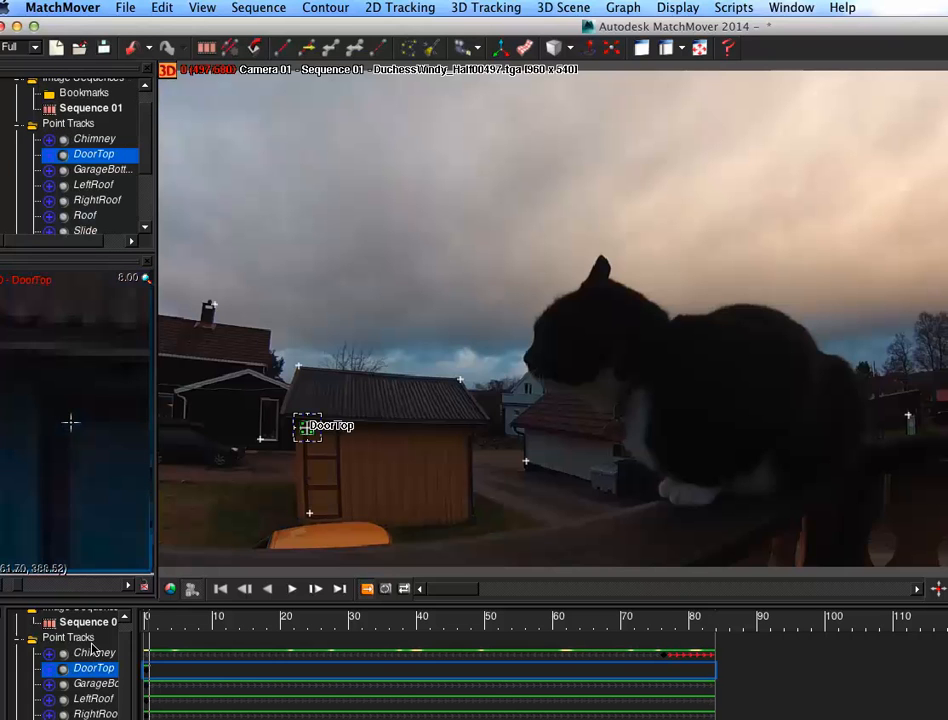
left_click(231, 47)
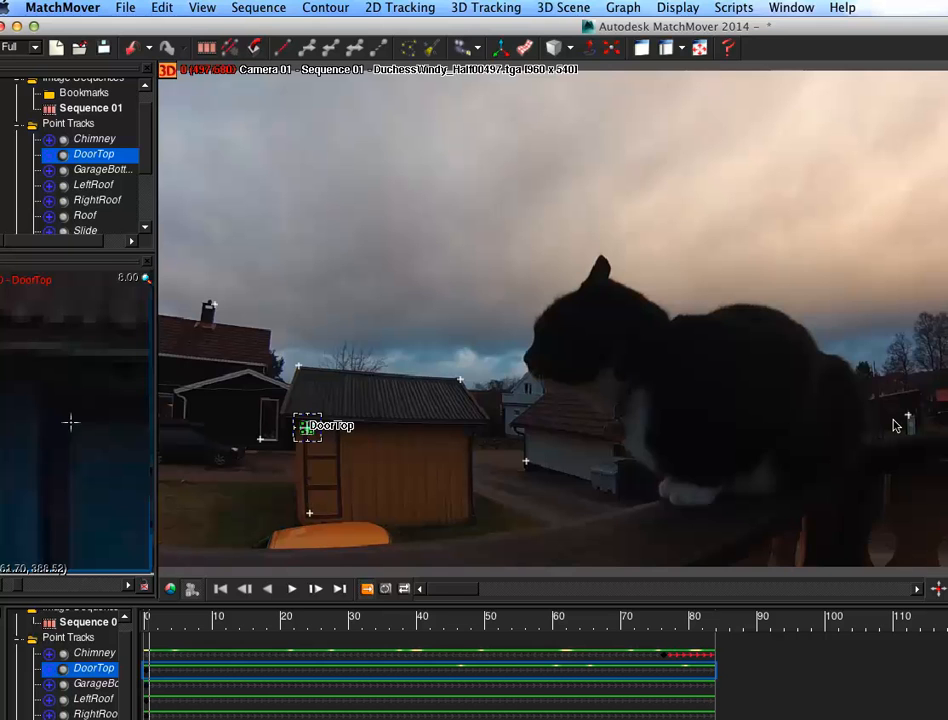
Step: Solve for the camera from the point tracks
mouse_move(566, 20)
left_mouse_down()
mouse_move(576, 20)
mouse_move(563, 16)
left_mouse_up()
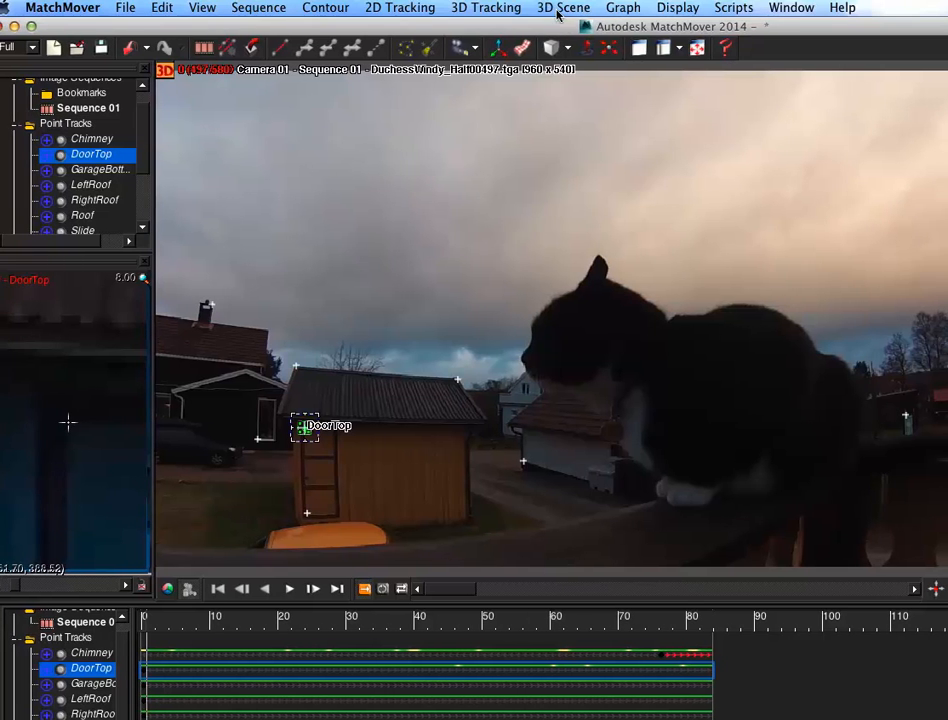
left_click(487, 8)
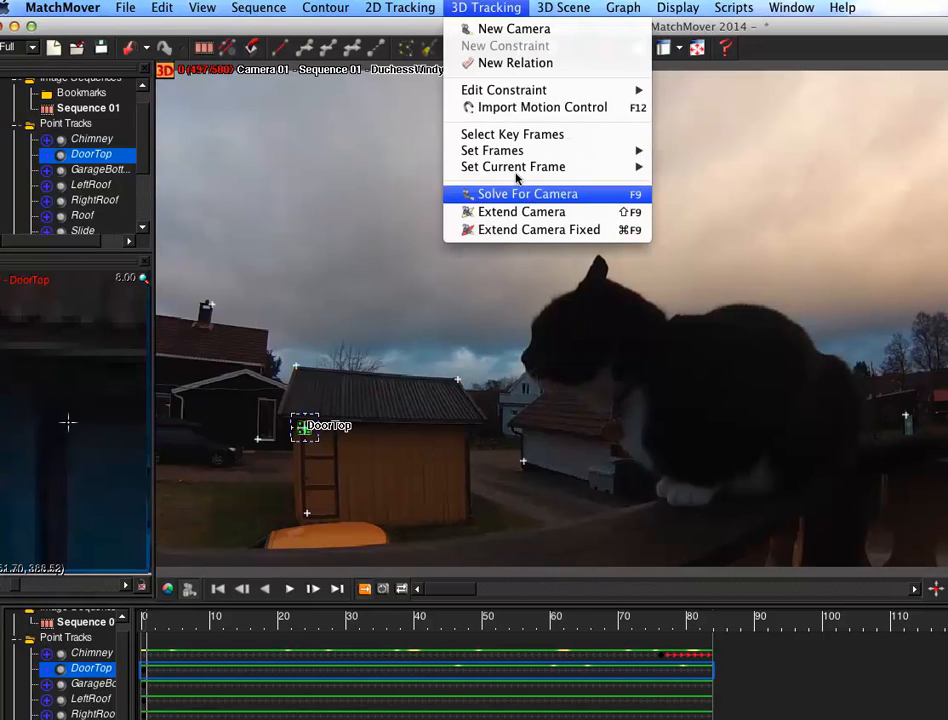
left_click(493, 193)
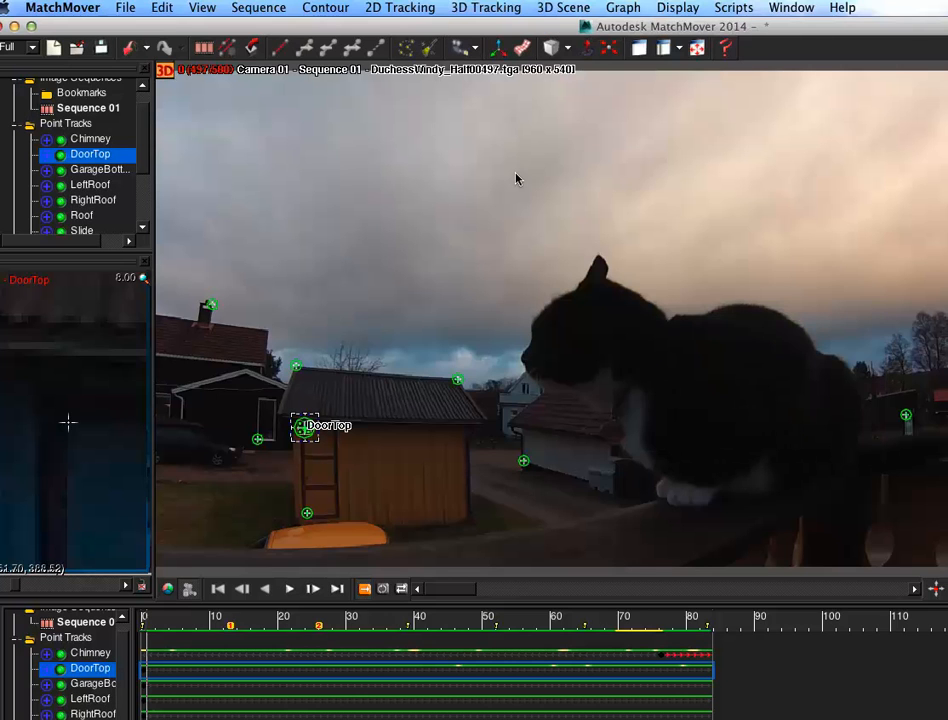
Step: Create a new coordinate system
left_click(487, 8)
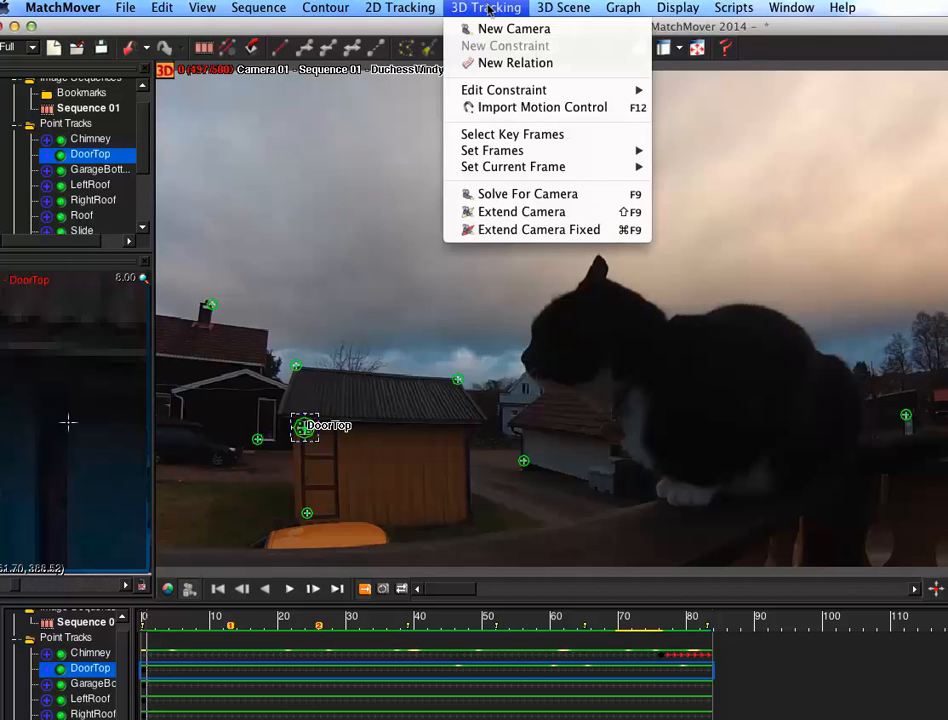
mouse_move(563, 8)
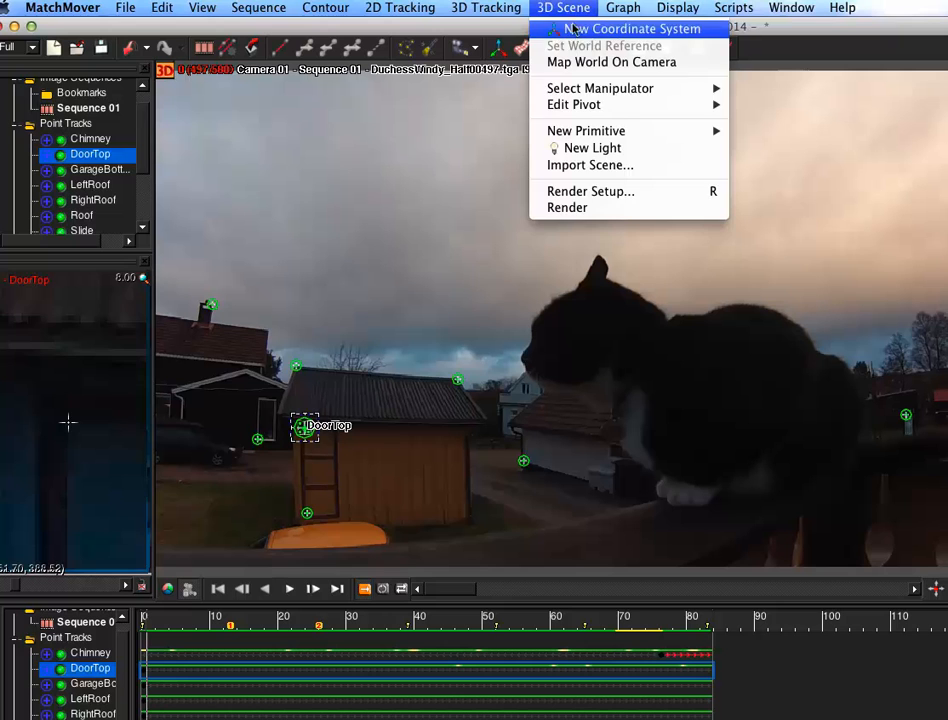
left_click(574, 29)
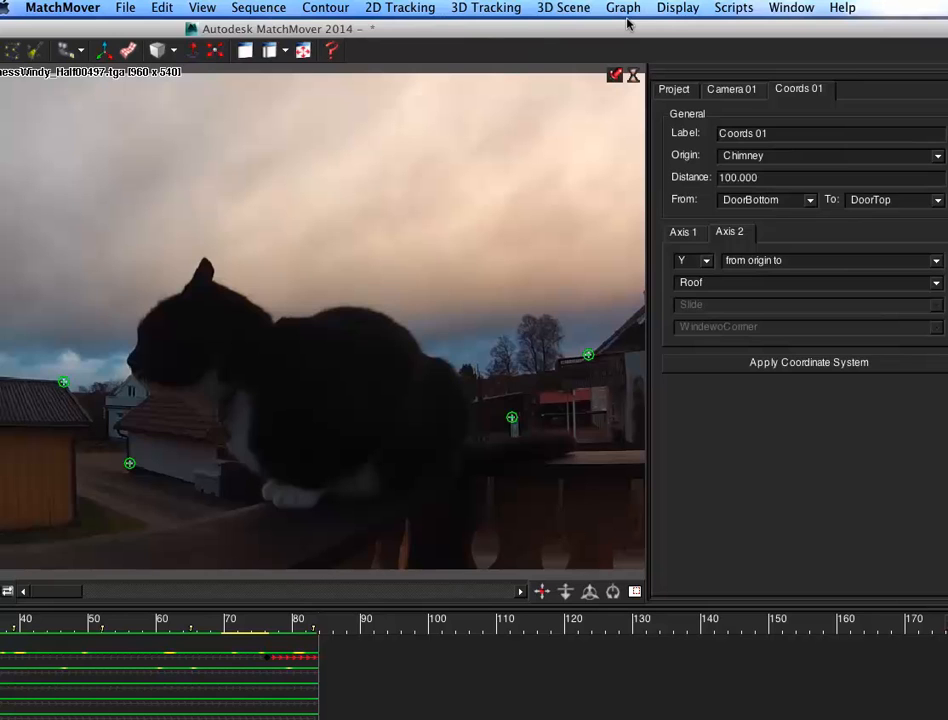
Step: Set the coordinate system's distance to 300
double_click(769, 172)
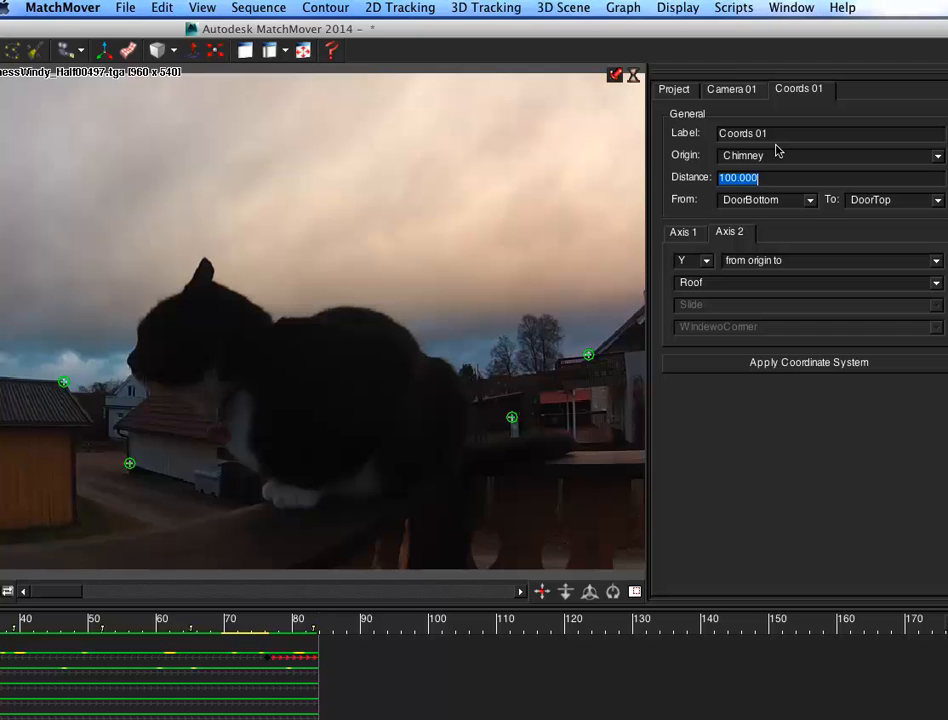
left_click_drag(756, 27, 782, 24)
left_click(791, 169)
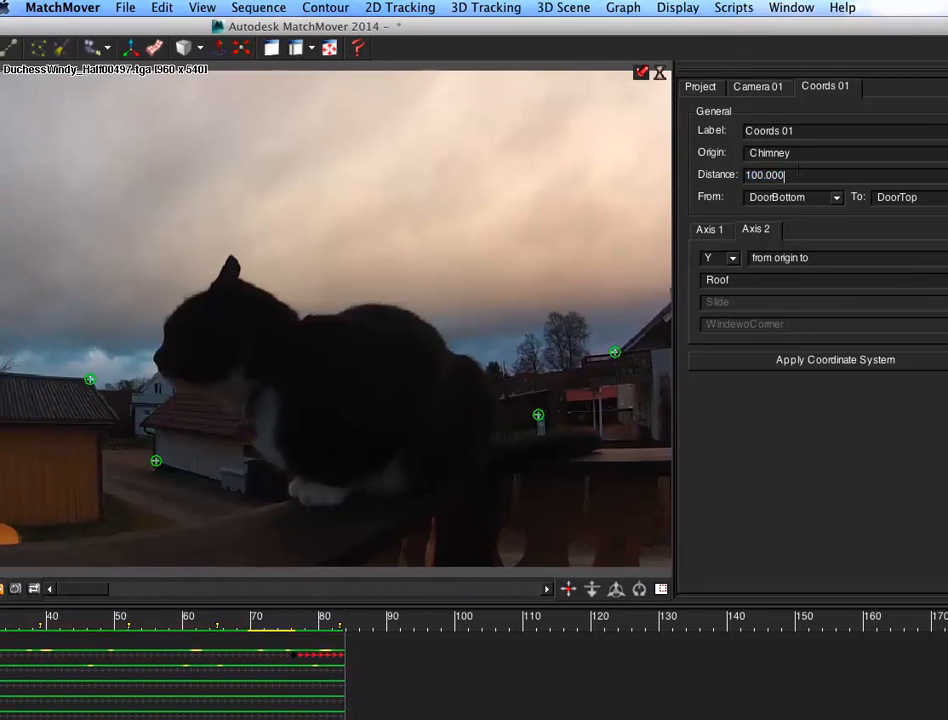
left_click_drag(779, 28, 852, 32)
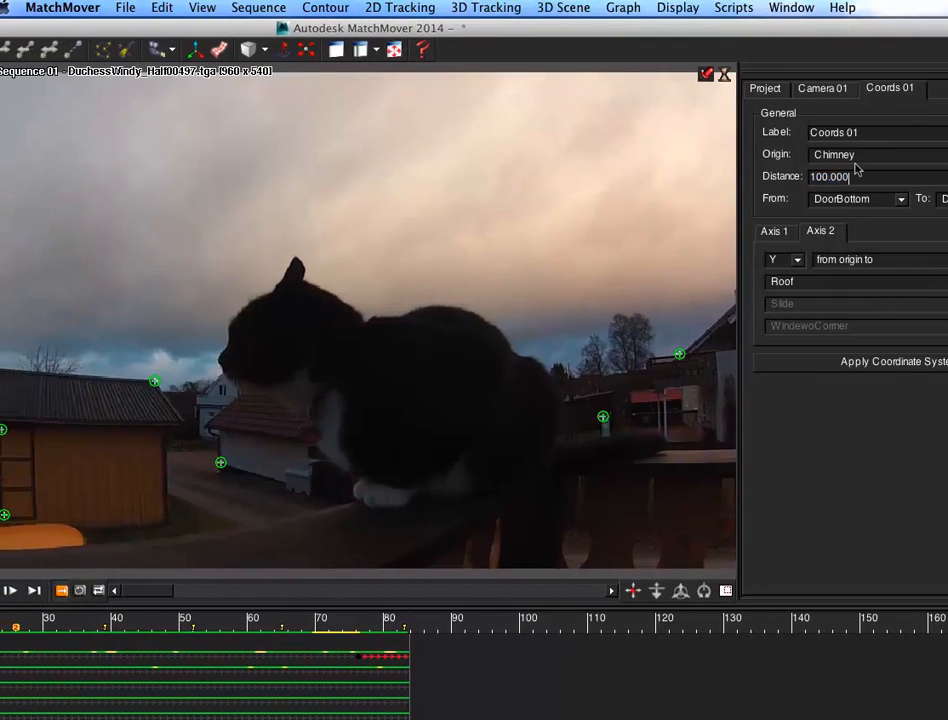
double_click(822, 177)
type("300")
key("Return")
Step: Set the distance reference to run from LeftRoof to RightRoof
left_click(862, 198)
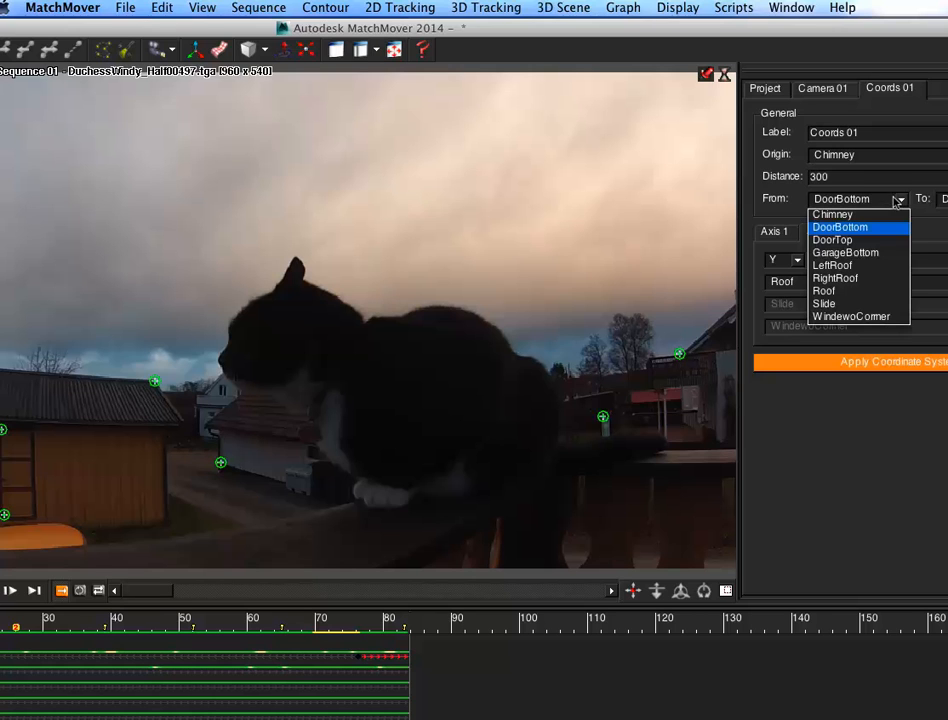
left_click(884, 265)
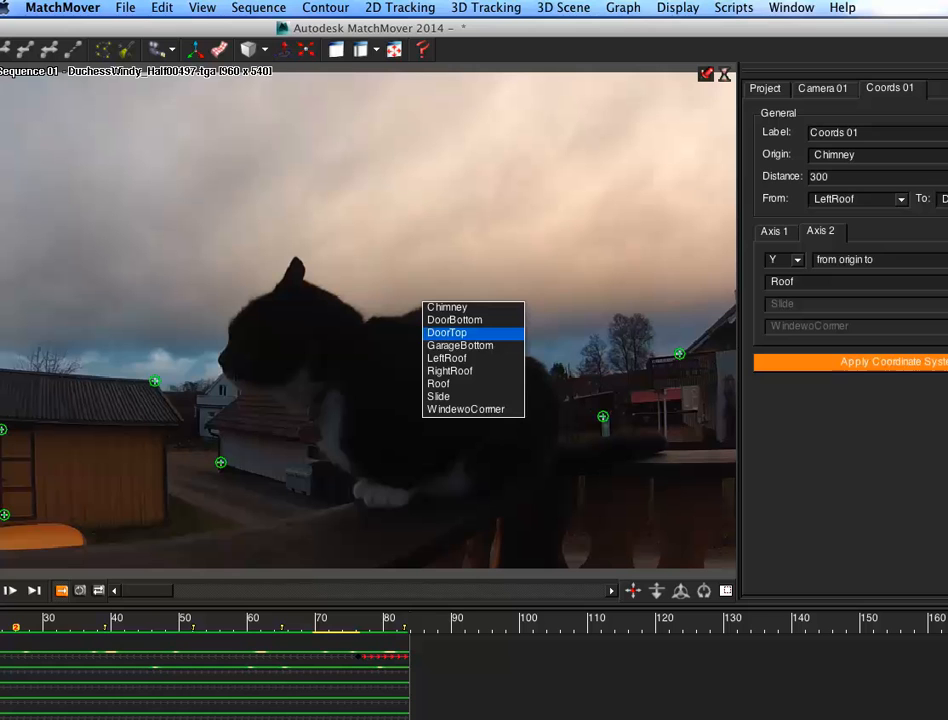
left_click(458, 370)
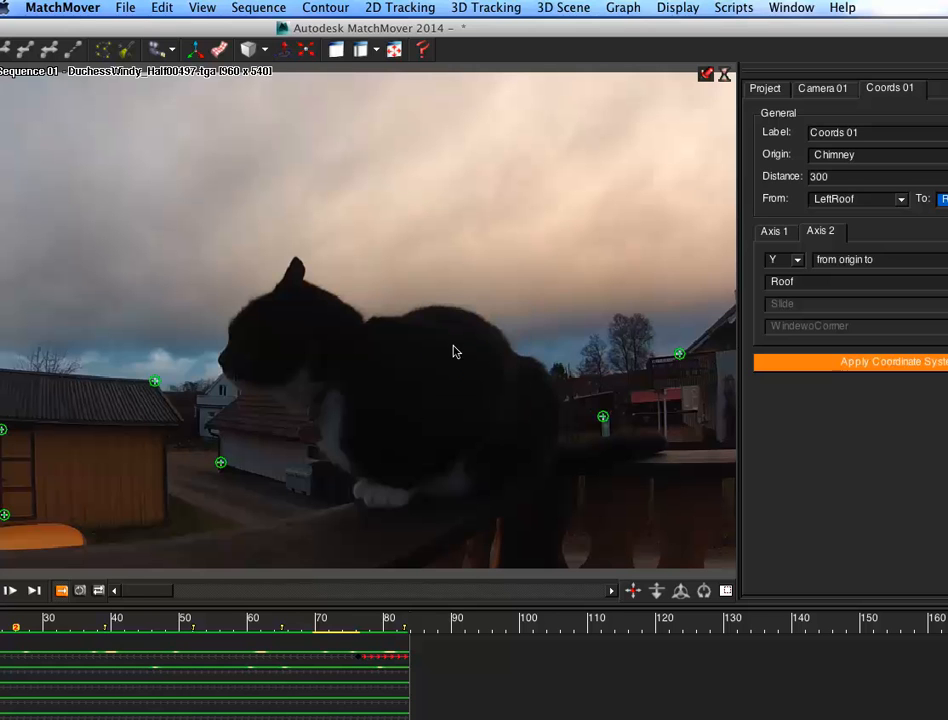
Step: Set the coordinate system's origin to GarageBottom
left_click_drag(885, 29, 787, 30)
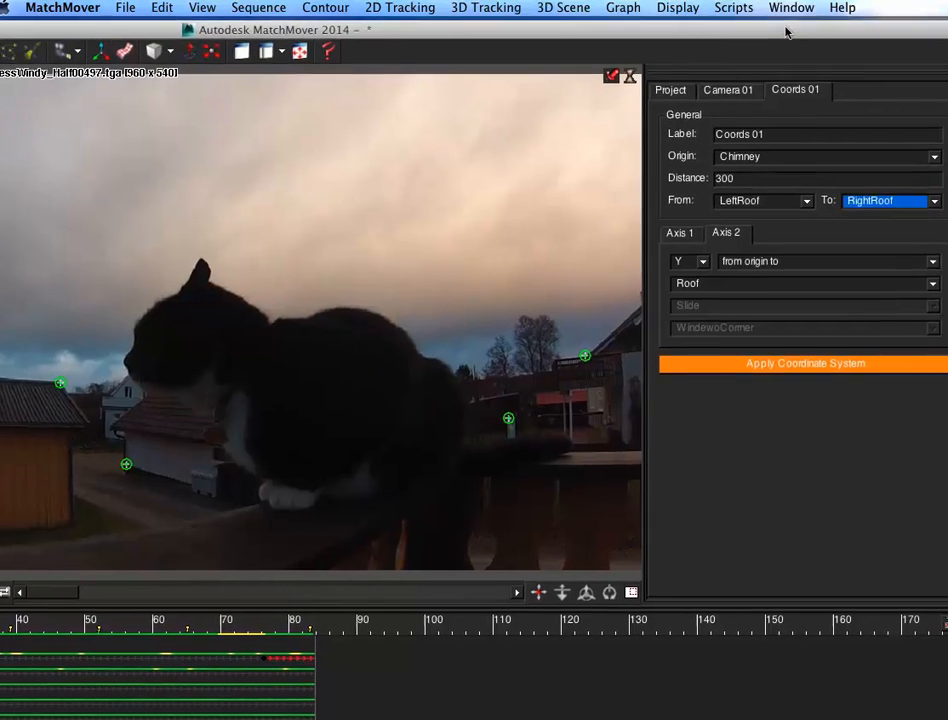
left_click(853, 152)
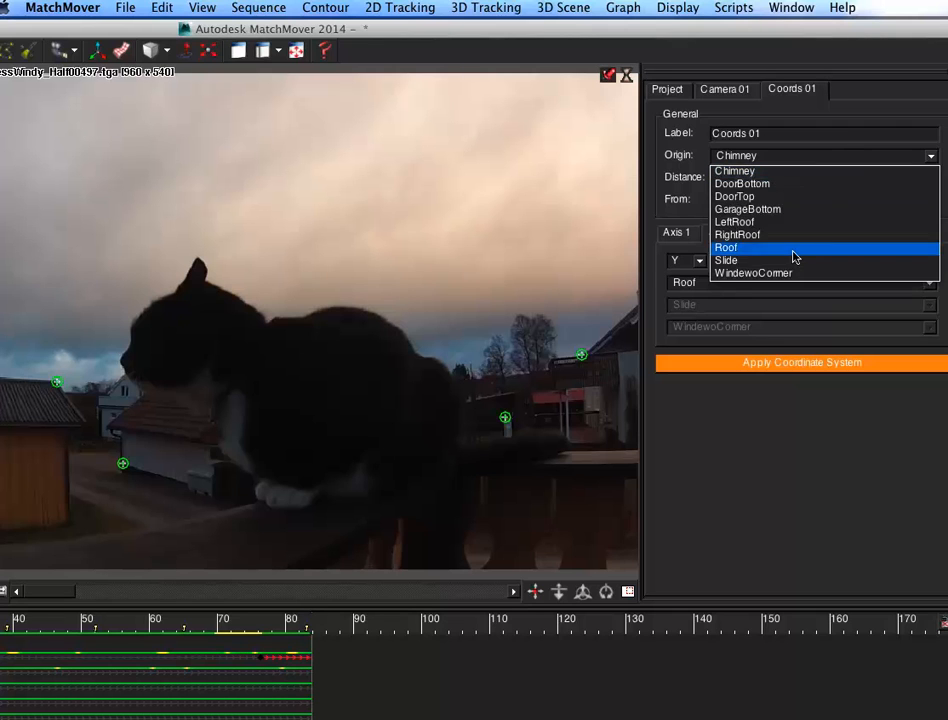
left_click(805, 209)
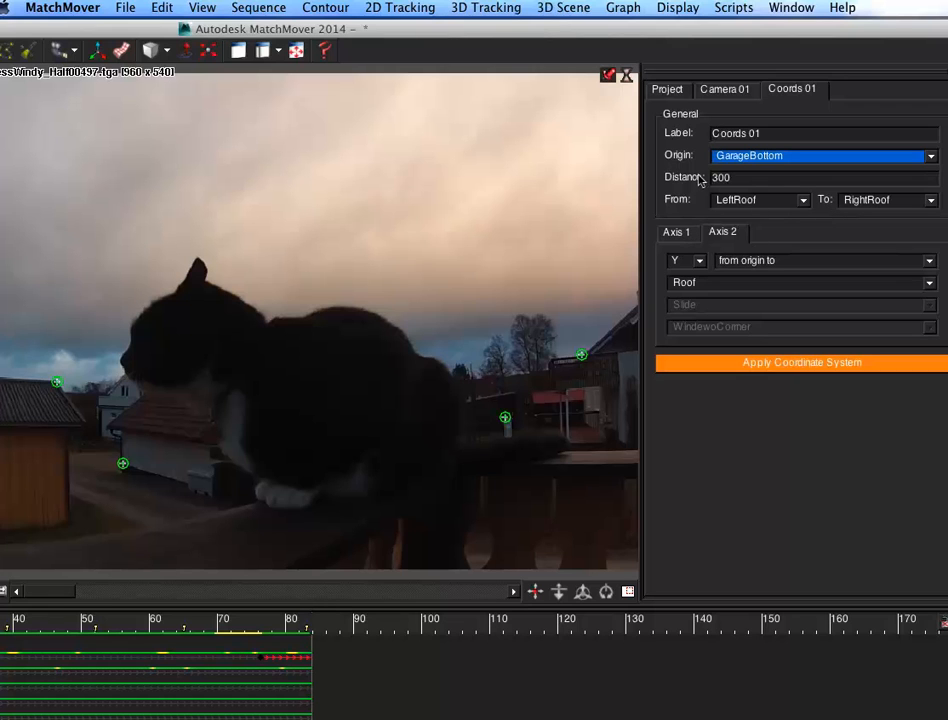
Step: Define Axis 1 as X through 2 points, LeftRoof and RightRoof, and open the Axis 2 settings
left_click(676, 232)
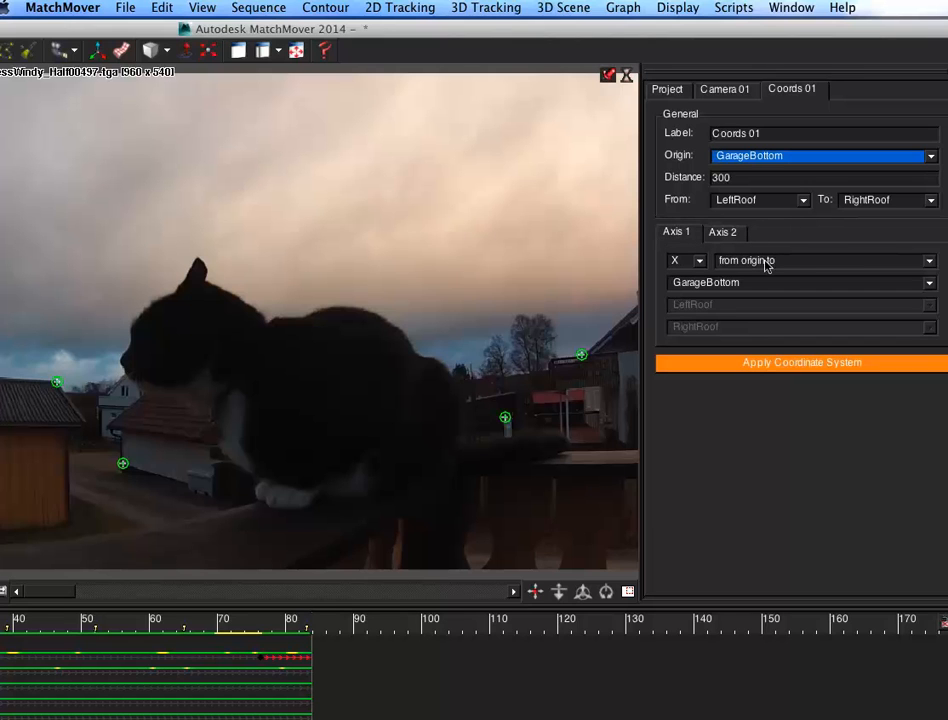
left_click(815, 260)
left_click(800, 289)
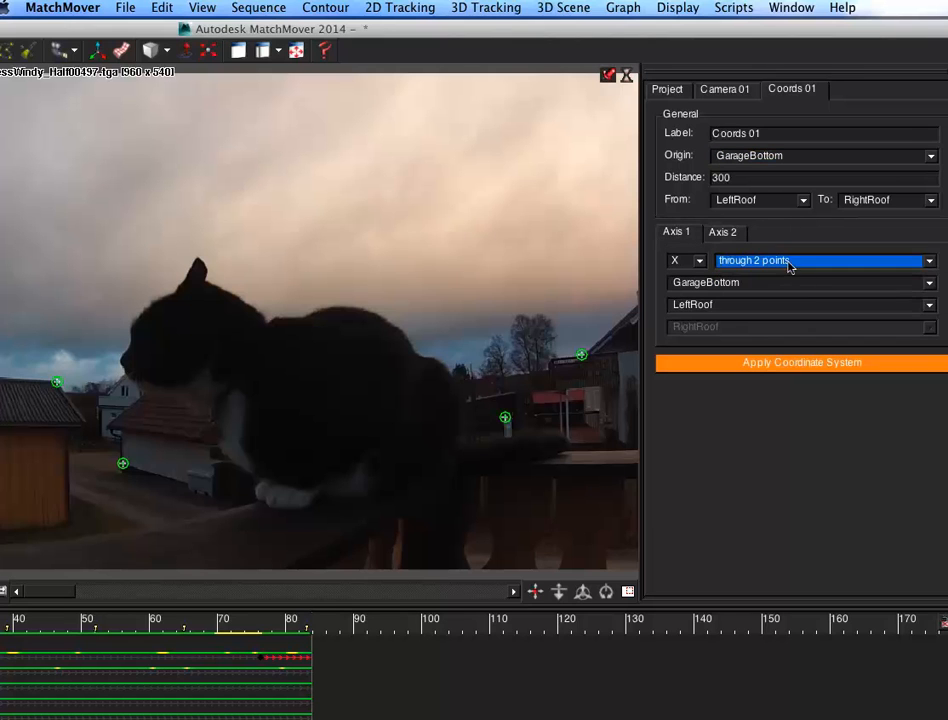
left_click(753, 283)
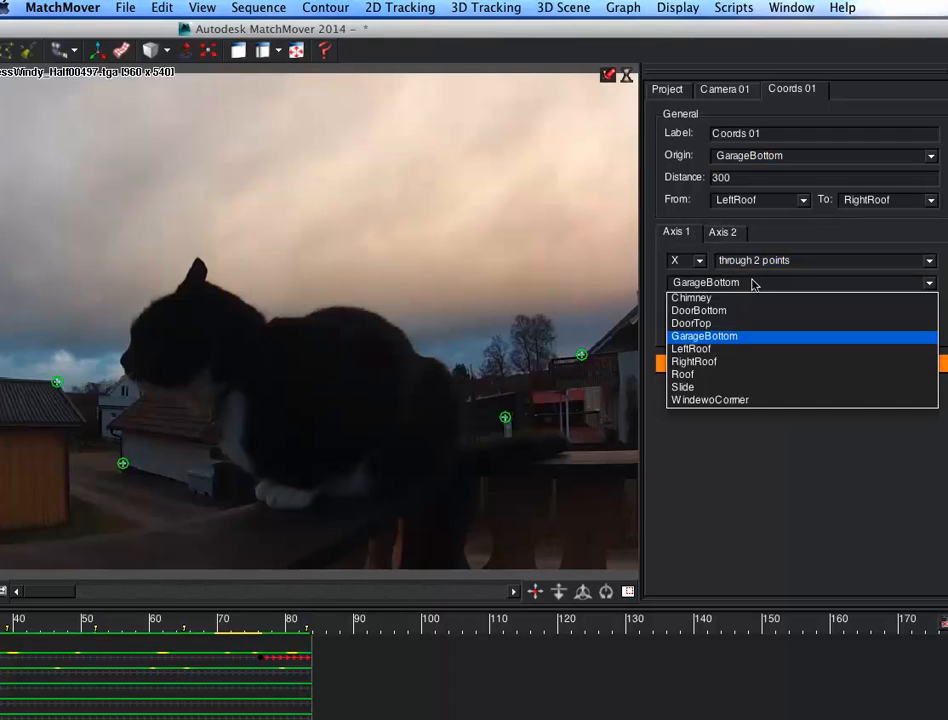
left_click(744, 351)
left_click(750, 305)
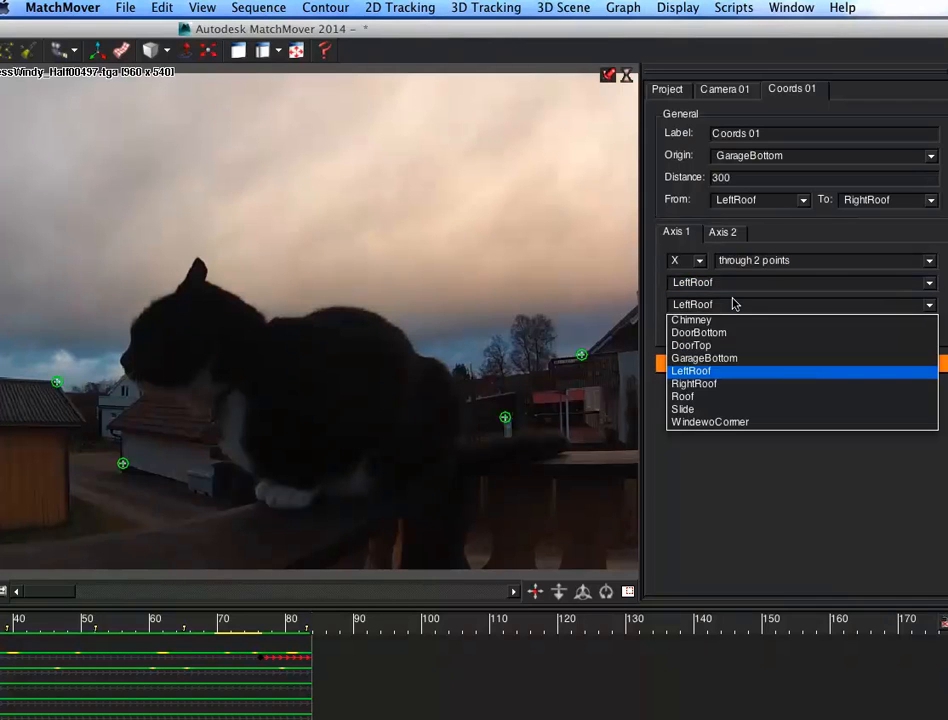
left_click(728, 383)
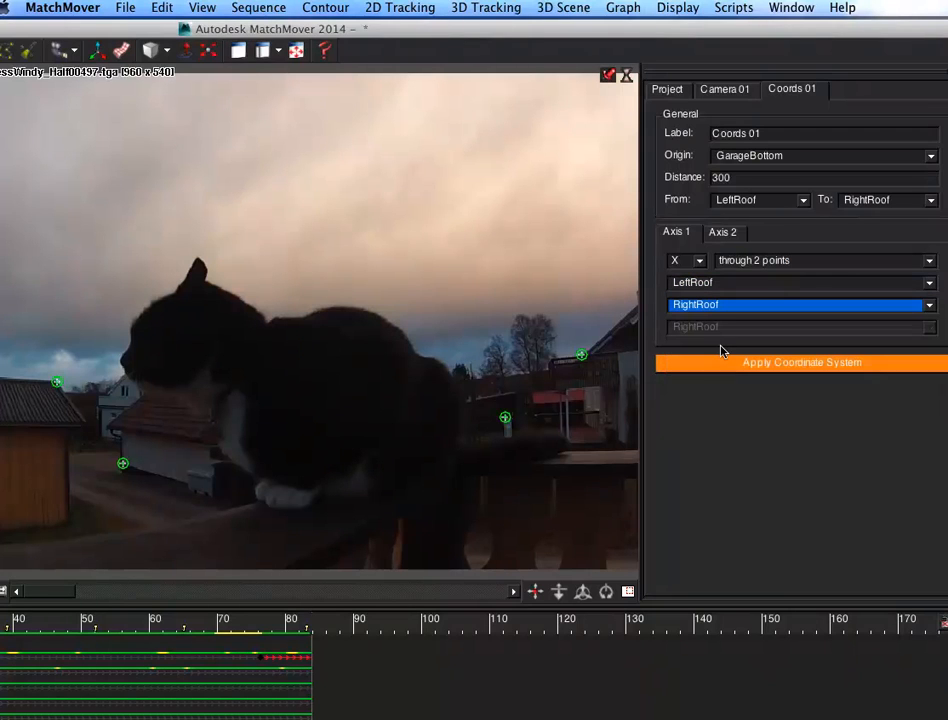
left_click(722, 232)
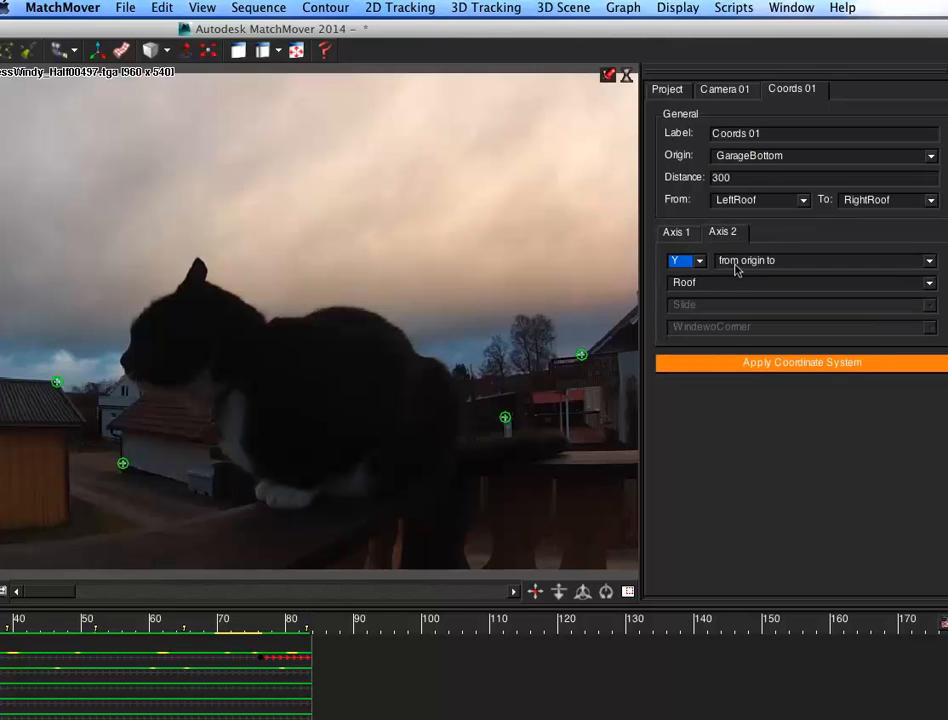
Step: Define Axis 2 as Y through 2 points, from DoorBottom to DoorTop
left_click(738, 259)
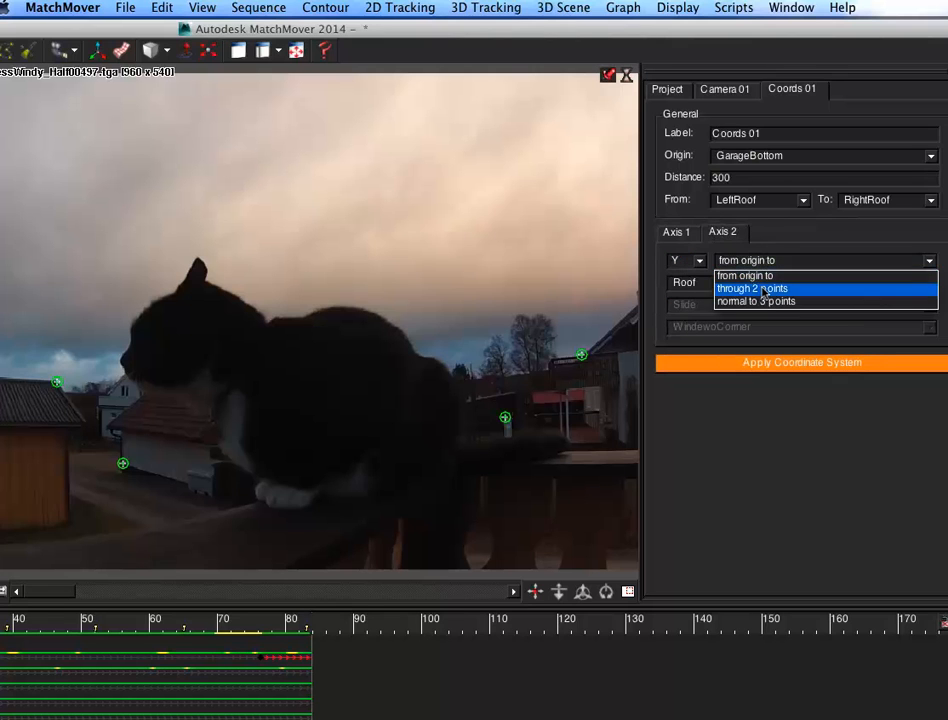
left_click(763, 289)
left_click(741, 284)
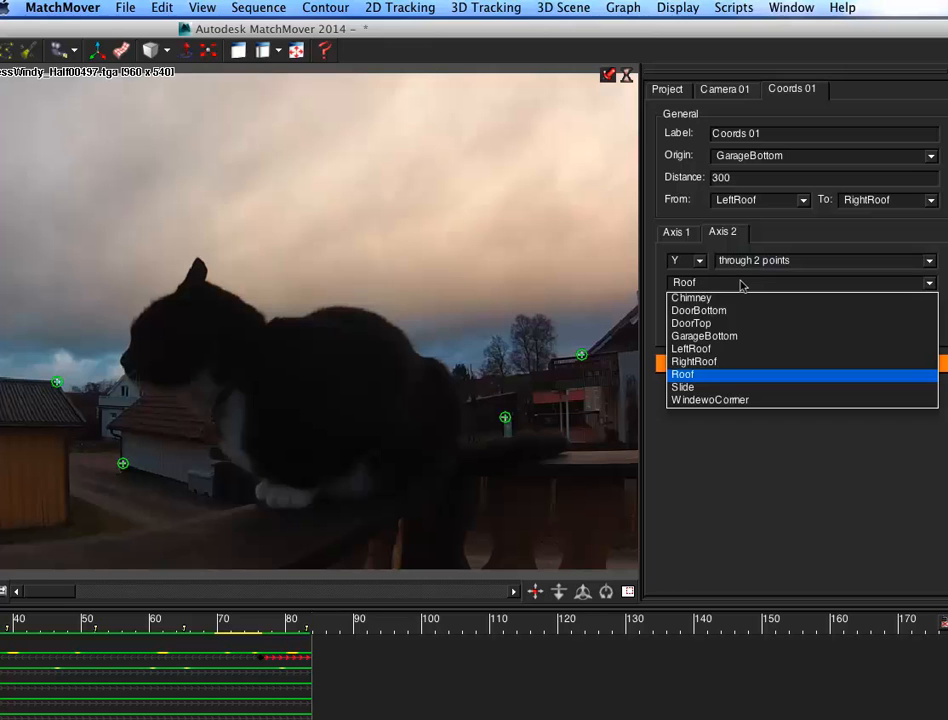
left_click(732, 311)
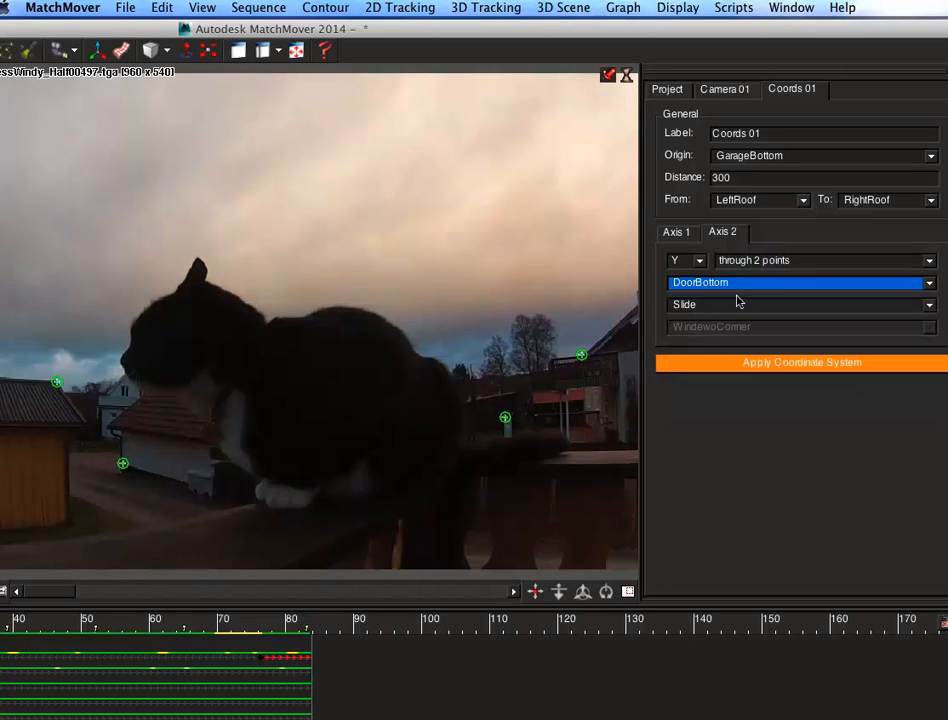
left_click(747, 310)
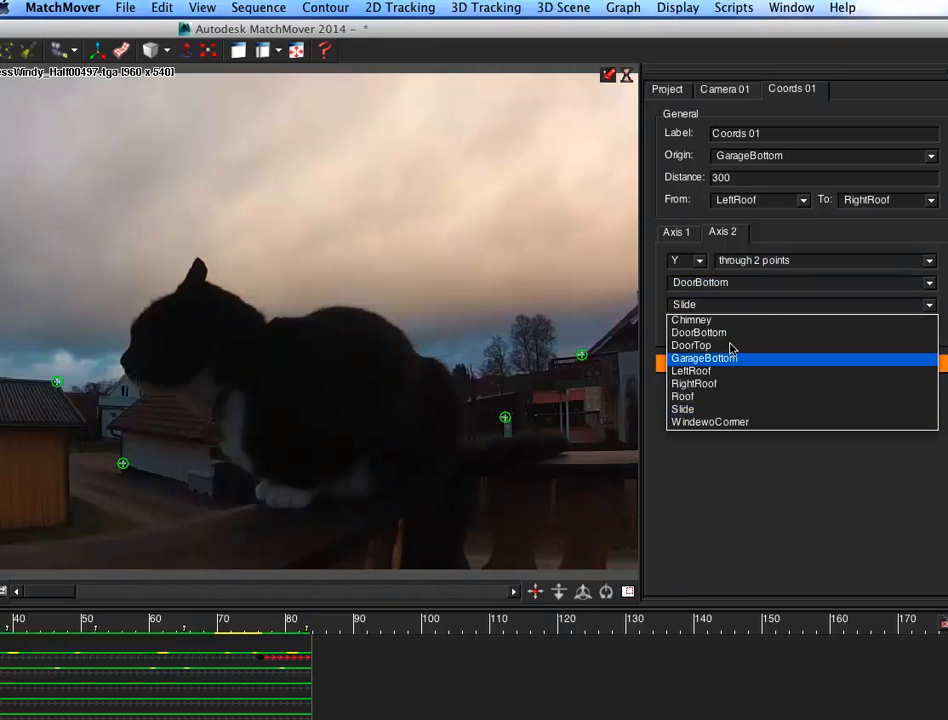
left_click(732, 345)
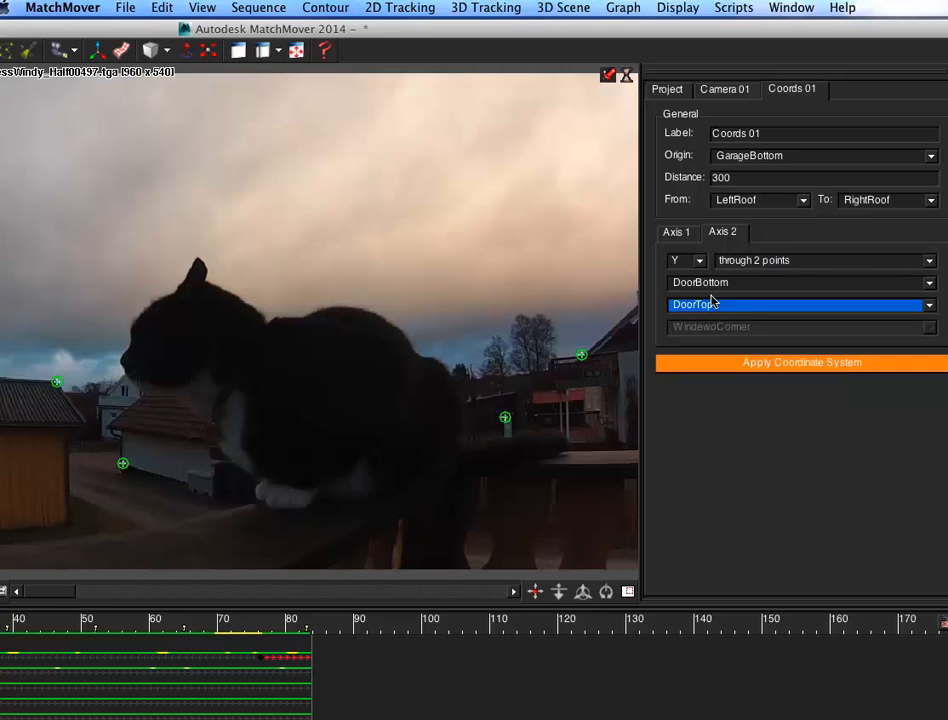
Step: Apply the coordinate system to the solved camera and tracks
left_click(770, 364)
left_click_drag(743, 30, 947, 27)
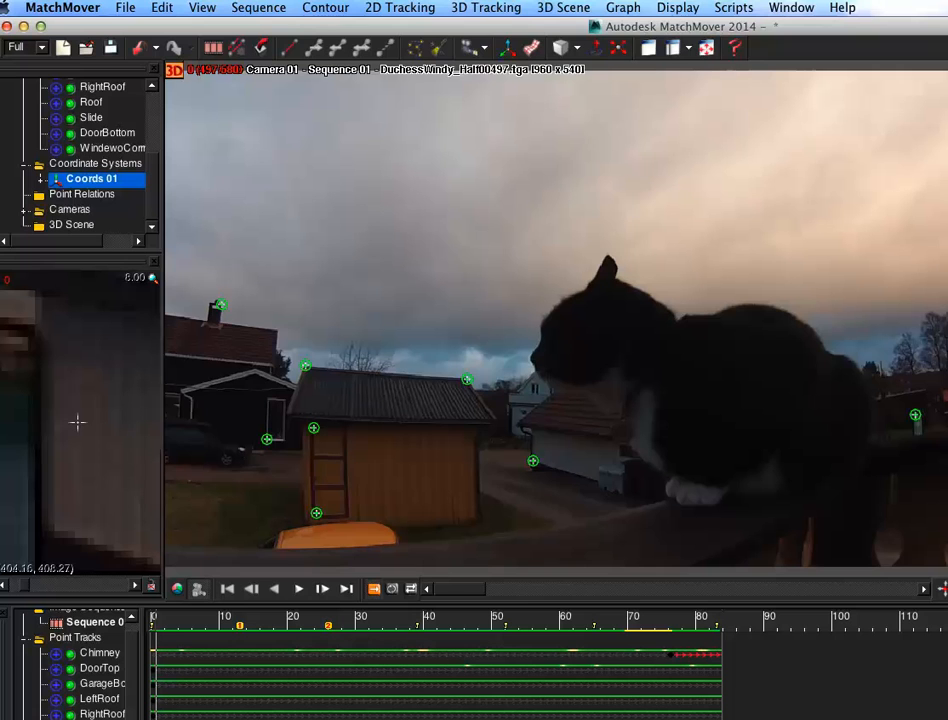
left_click(486, 7)
left_click(518, 190)
Step: Export the cameras and 3D points as a Maya file named DuchessTrack8.ma
left_click(125, 7)
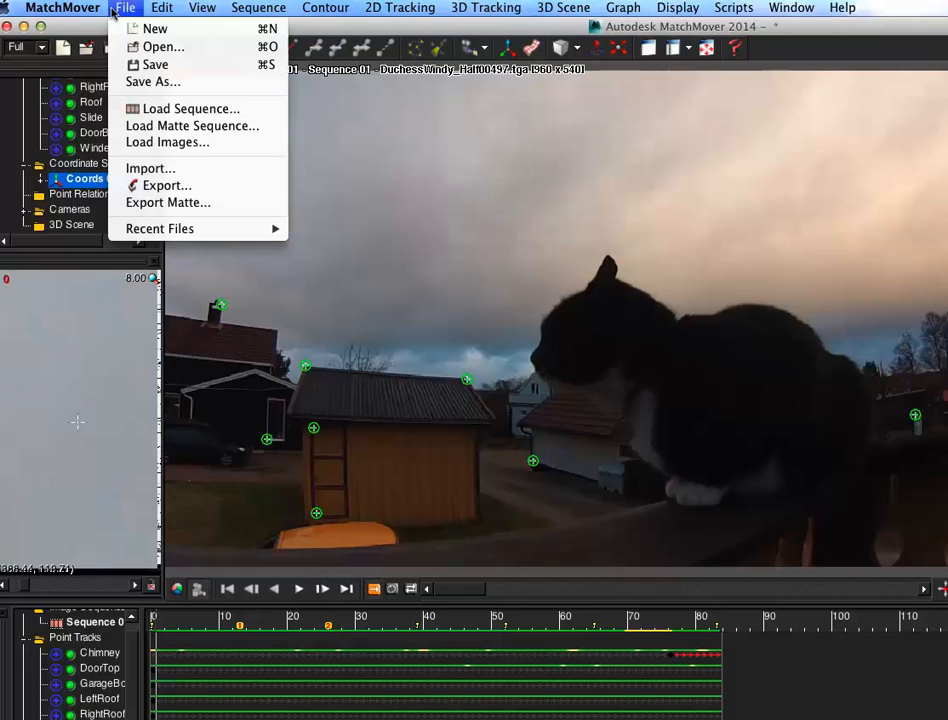
left_click(197, 185)
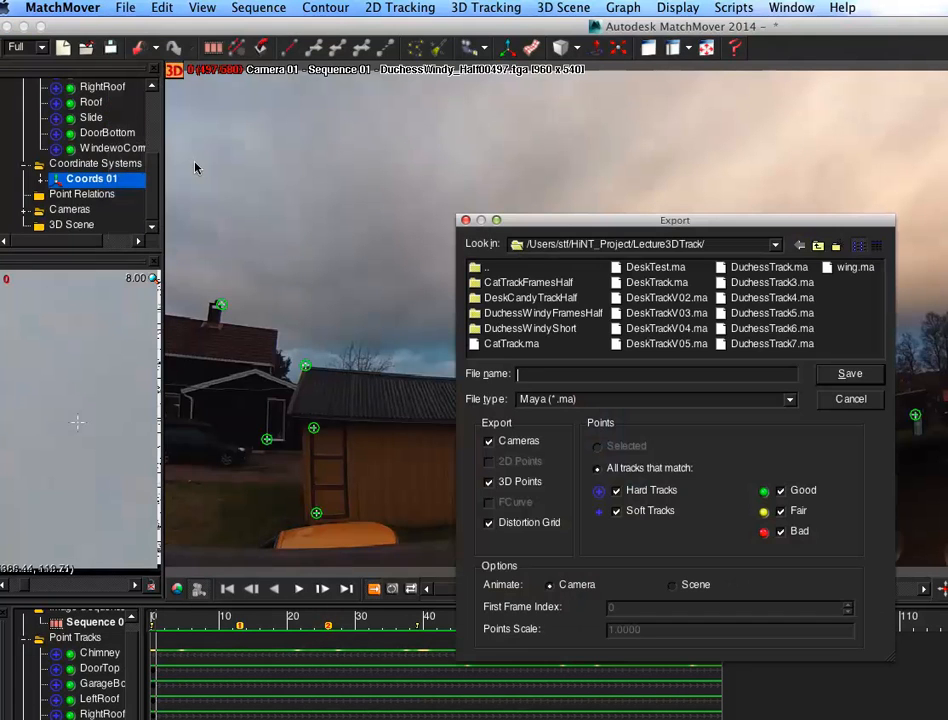
left_click(771, 343)
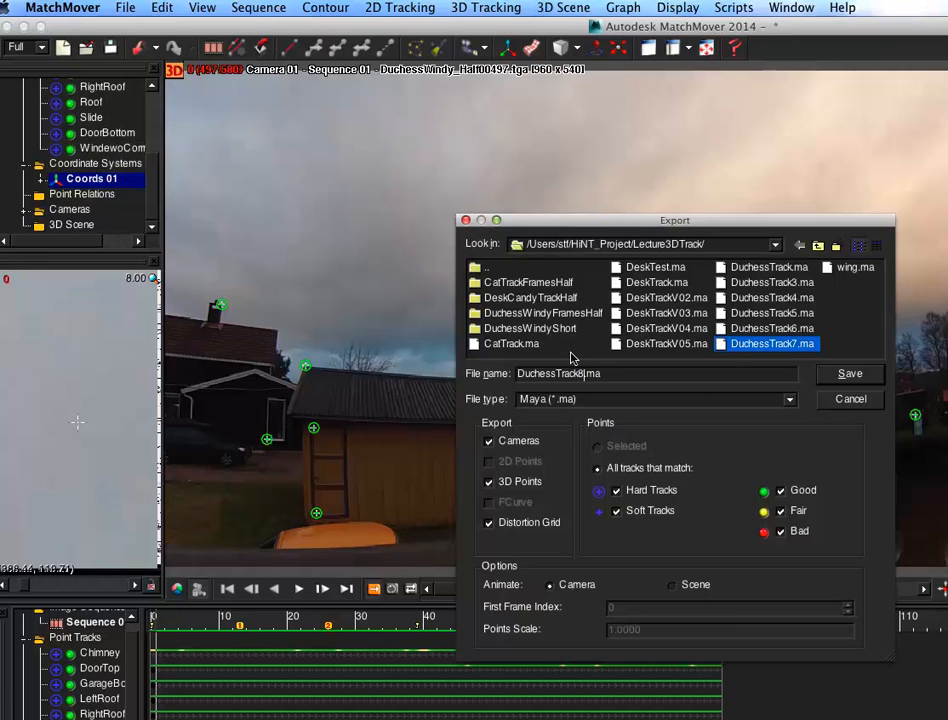
left_click(847, 372)
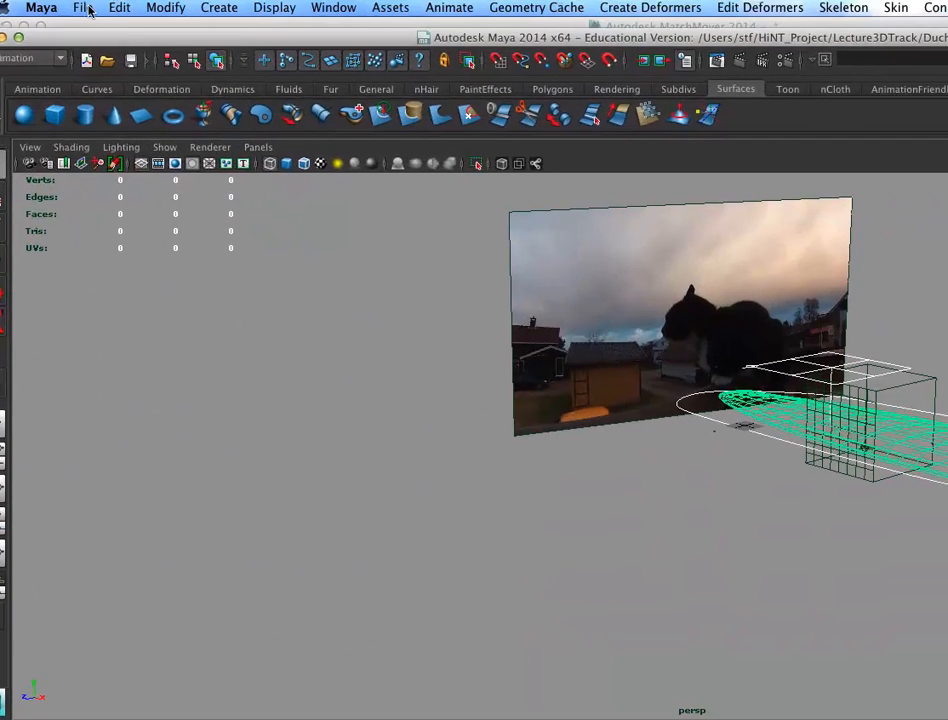
Step: Switch to Maya and start a new scene without saving the current one
left_click(83, 8)
left_click(118, 37)
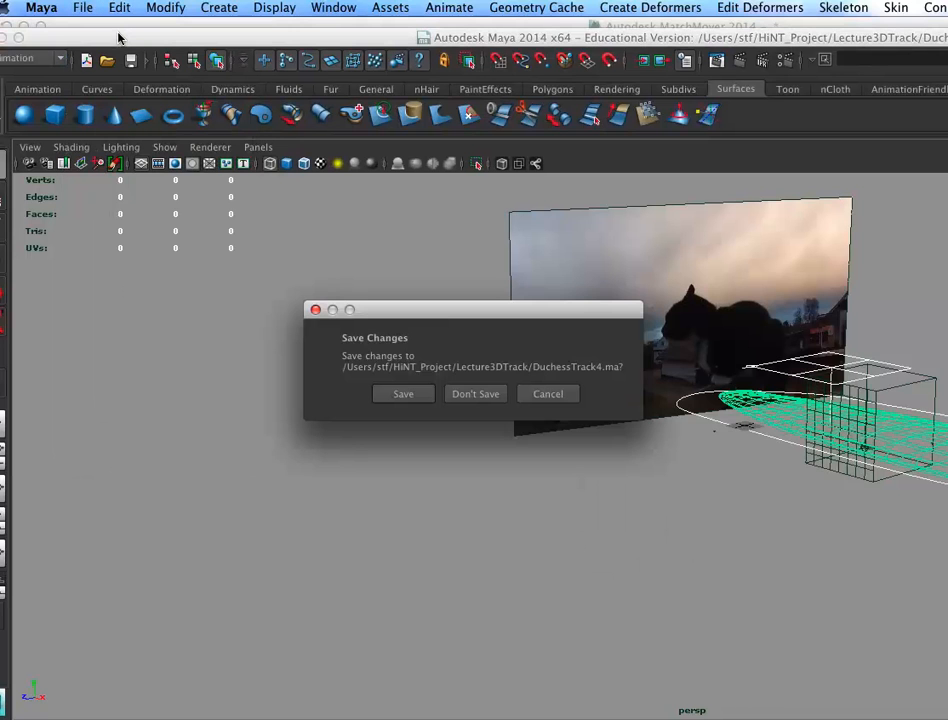
left_click(471, 393)
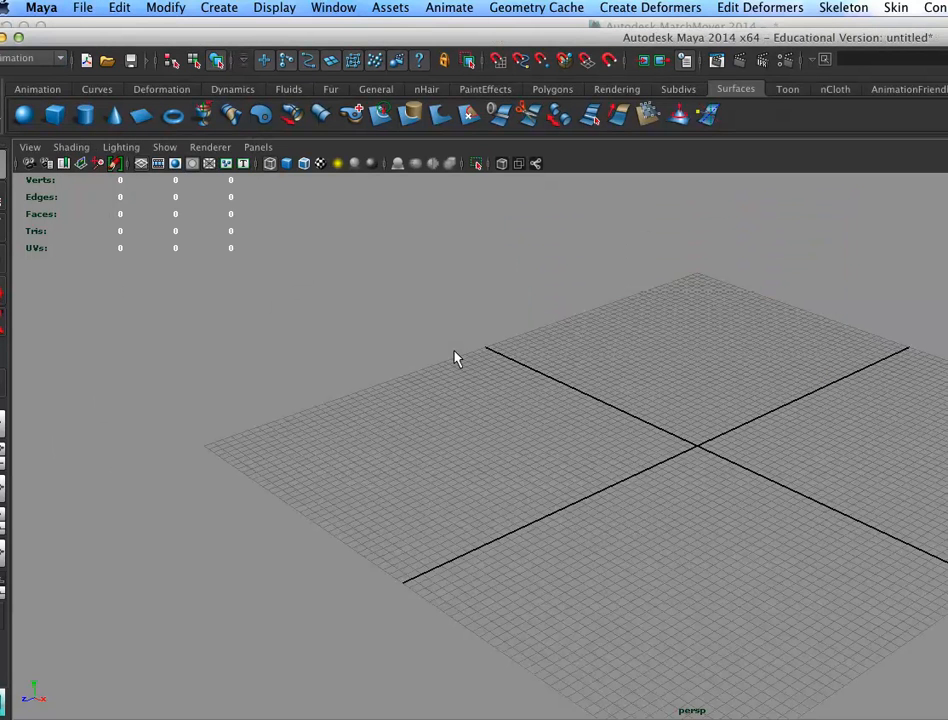
Step: Open the exported DuchessTrack8.ma scene
left_click(78, 8)
left_click(76, 52)
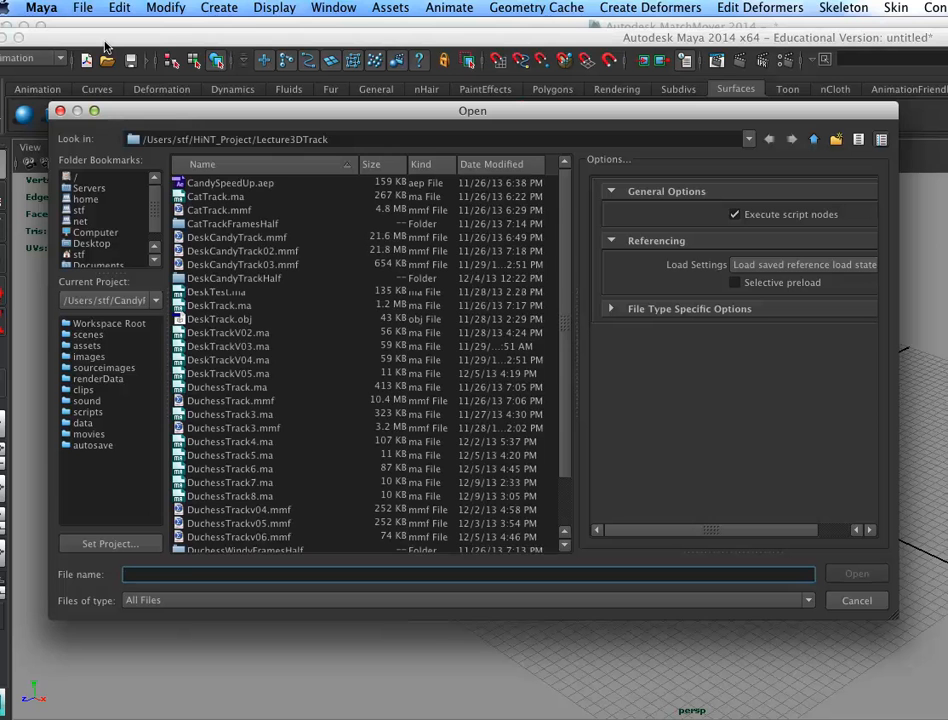
left_click(312, 497)
left_click(836, 566)
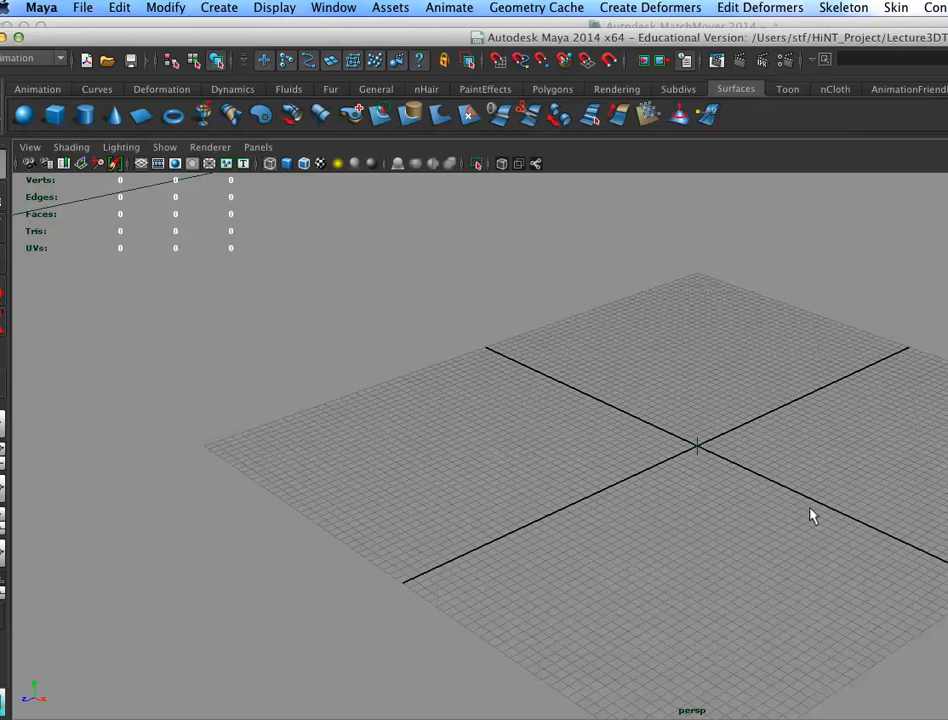
Step: Orbit and zoom the perspective view to inspect the imported camera and track points
right_click_drag(815, 541, 425, 338, "alt")
right_click_drag(641, 434, 396, 341, "alt")
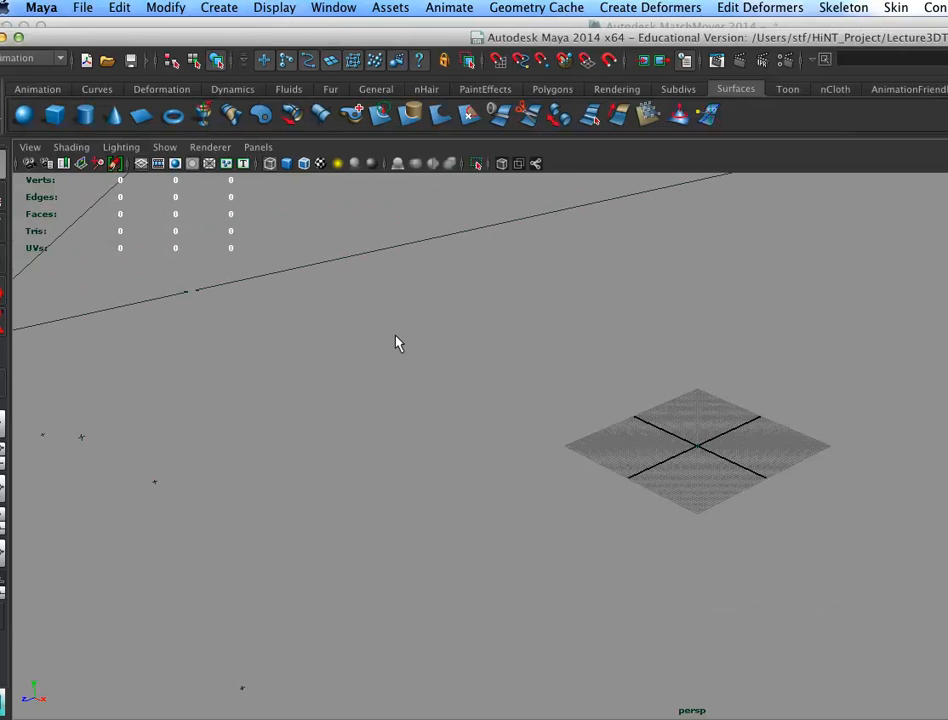
middle_click_drag(647, 503, 655, 512, "alt")
right_click_drag(655, 512, 328, 334, "alt")
left_click_drag(550, 432, 740, 385, "alt")
right_click_drag(640, 440, 490, 368, "alt")
left_click_drag(490, 367, 688, 417, "alt")
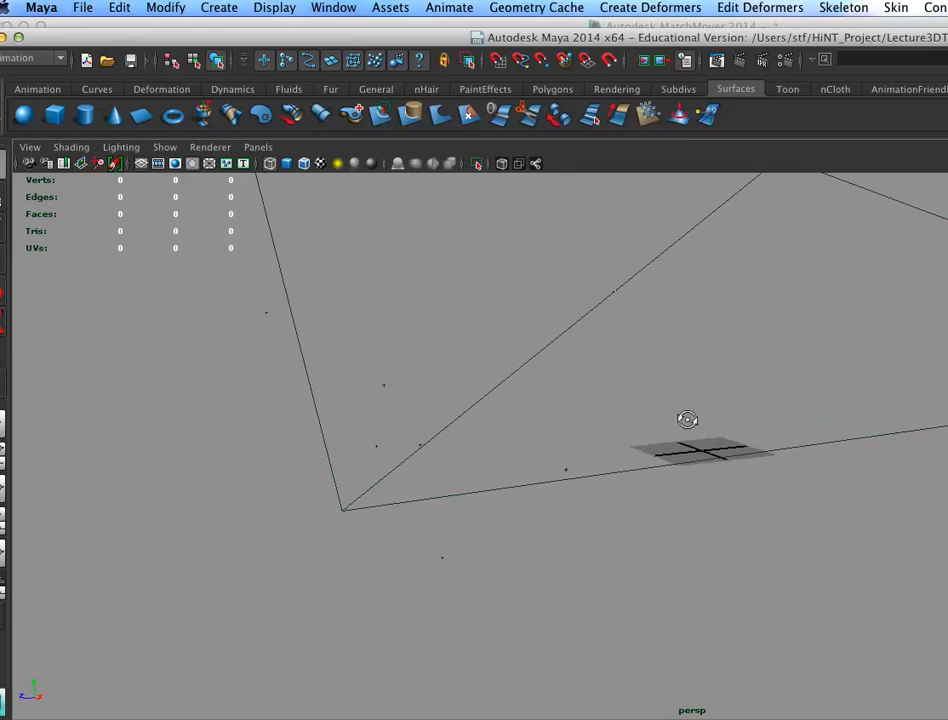
middle_click_drag(688, 417, 629, 506, "alt")
left_click_drag(629, 506, 545, 460, "alt")
left_click_drag(138, 463, 244, 513)
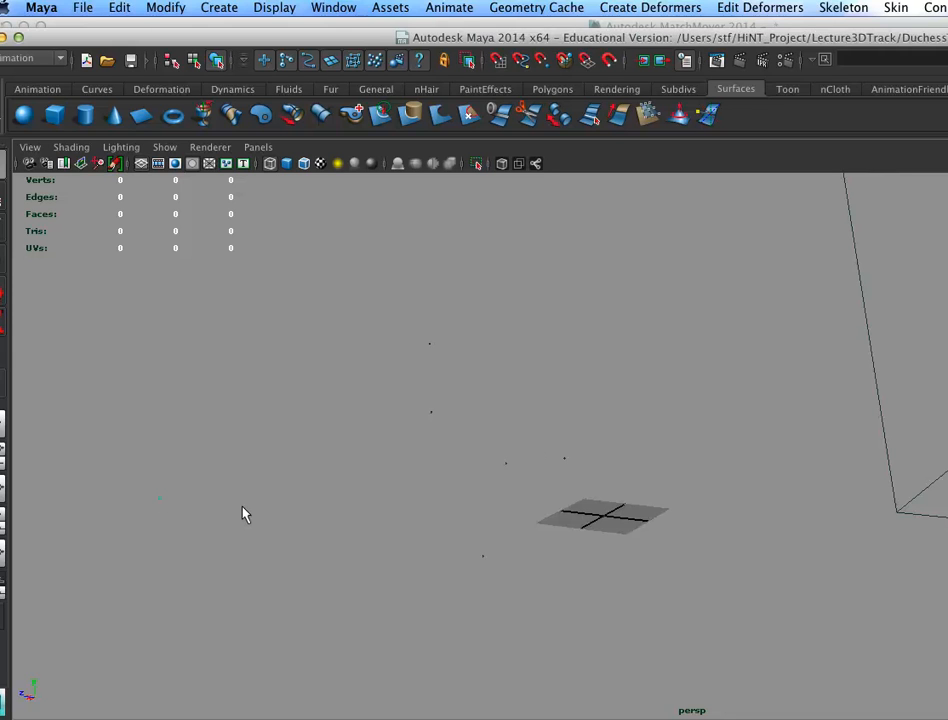
left_click(96, 89)
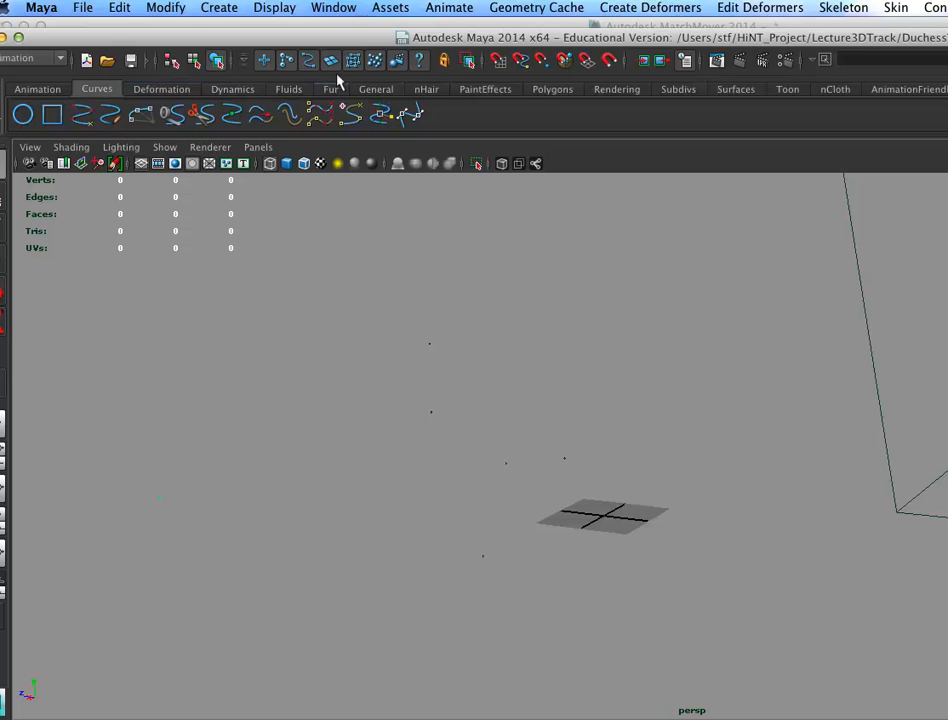
left_click(376, 89)
left_click(330, 89)
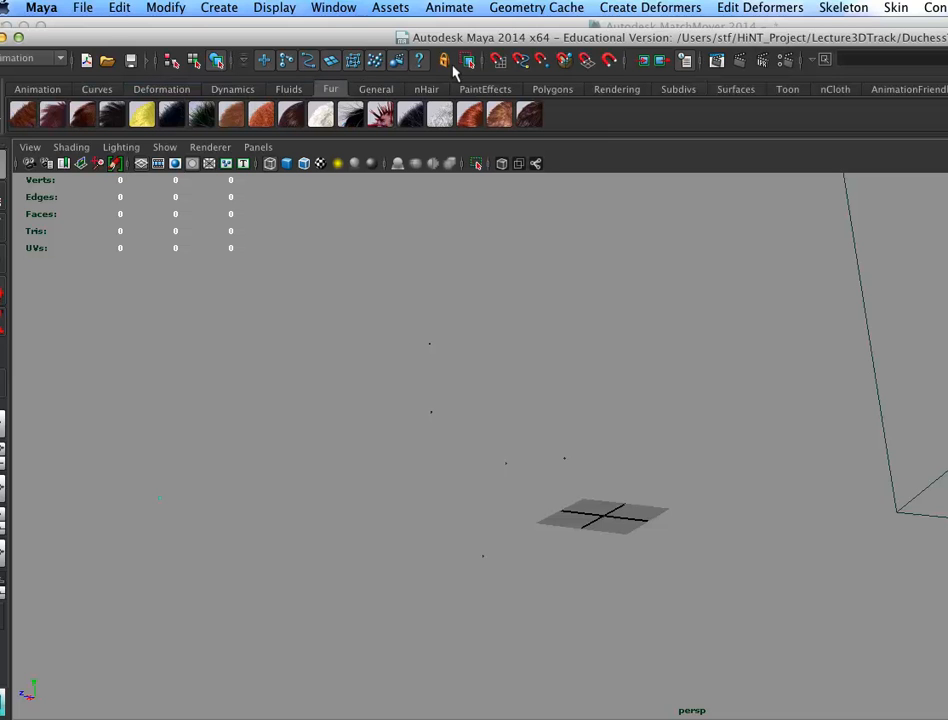
left_click(376, 89)
left_click(222, 89)
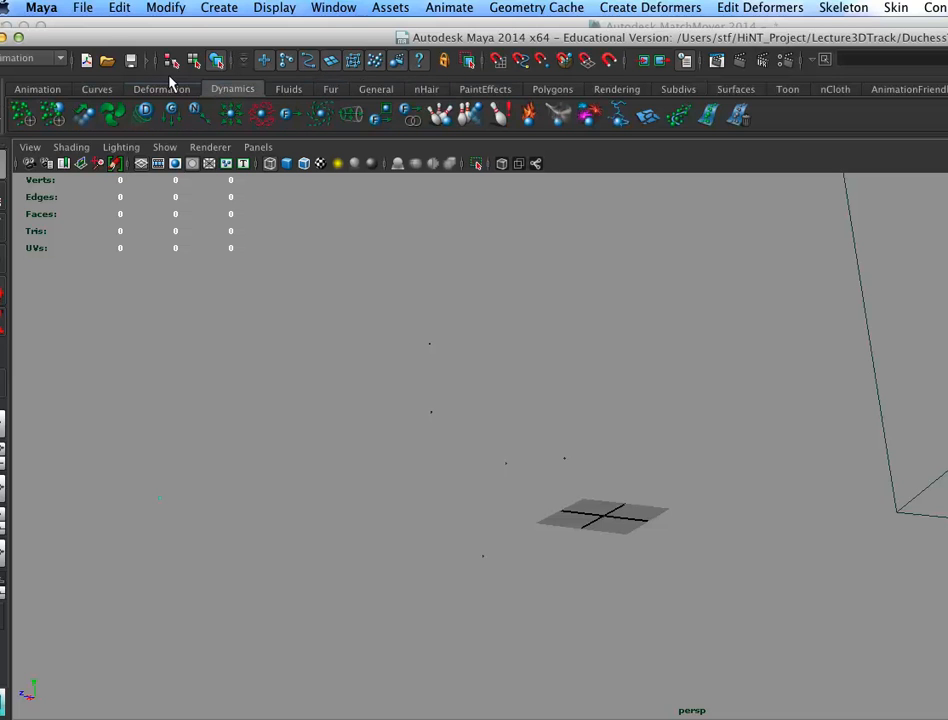
left_click(164, 88)
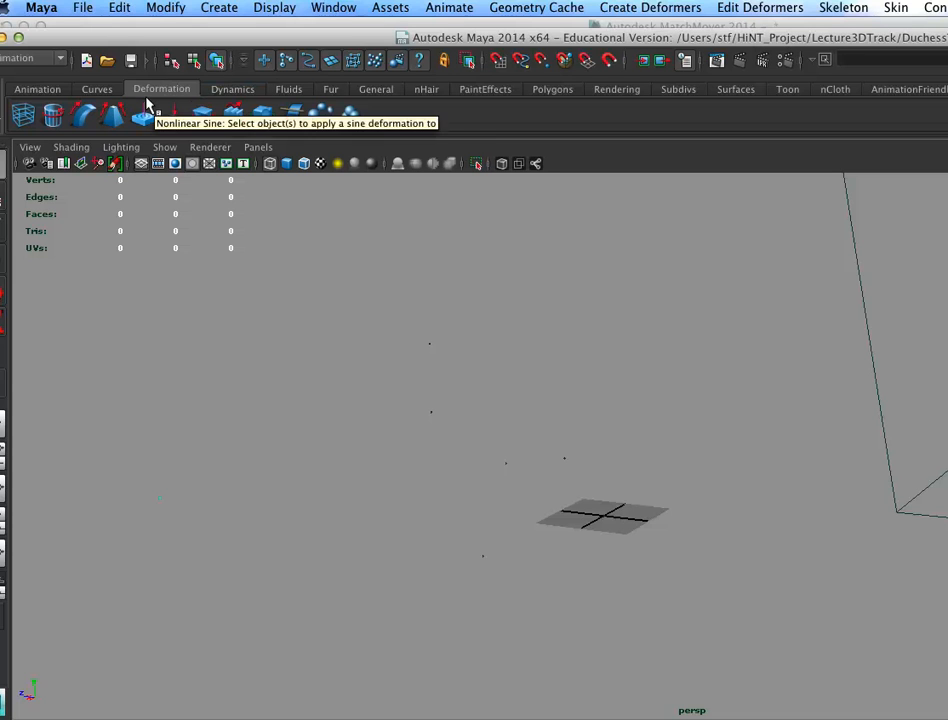
Step: Create a NURBS torus, scale it up and raise it above the grid
left_click(718, 90)
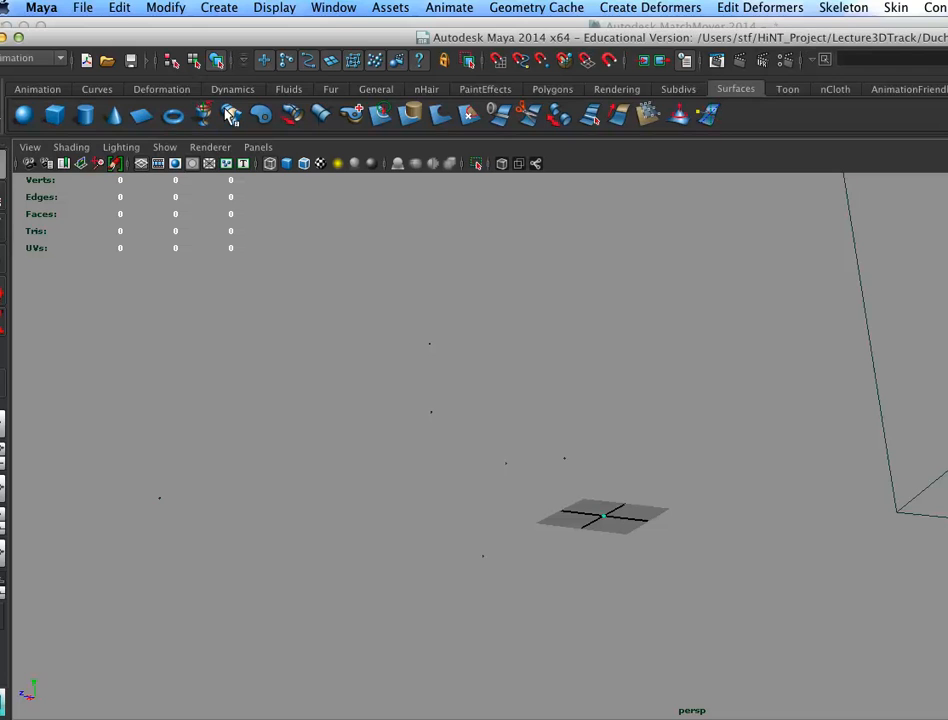
key("w")
key("r")
left_click_drag(638, 482, 783, 432)
key("w")
left_click_drag(602, 451, 601, 387)
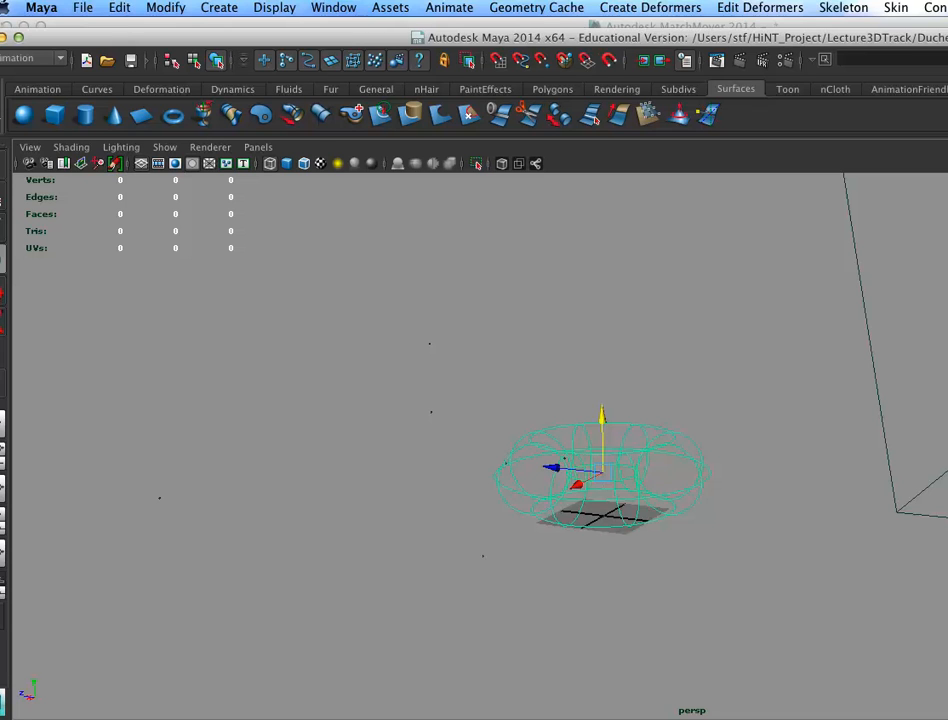
key("q")
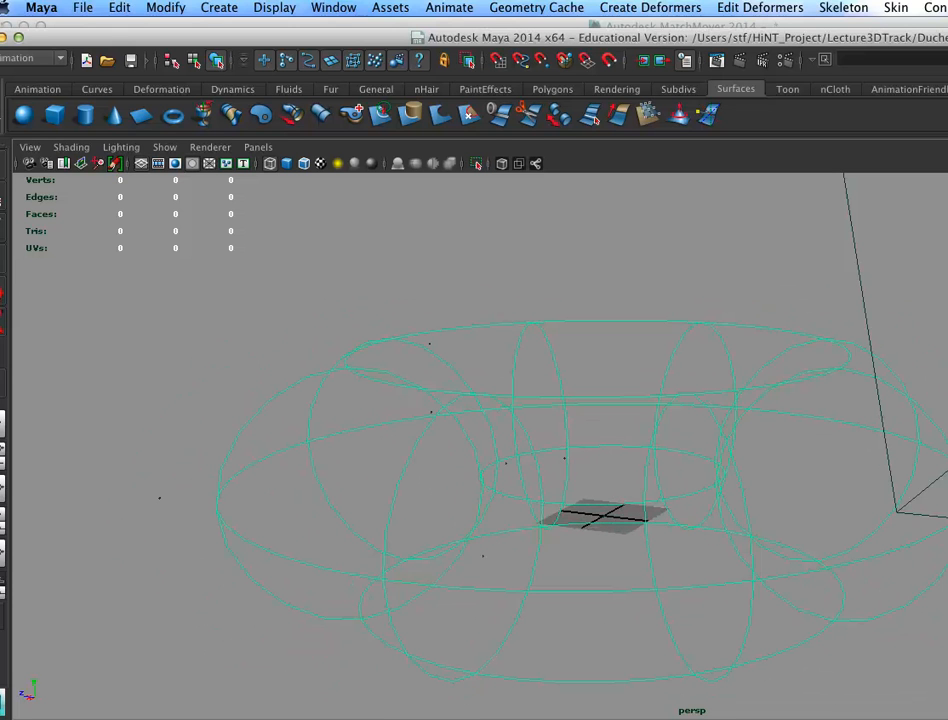
Step: Flatten and widen the torus into a thin ring and reposition it around the grid origin
left_click_drag(650, 566, 658, 563, "alt")
left_click_drag(688, 544, 678, 602)
key("w")
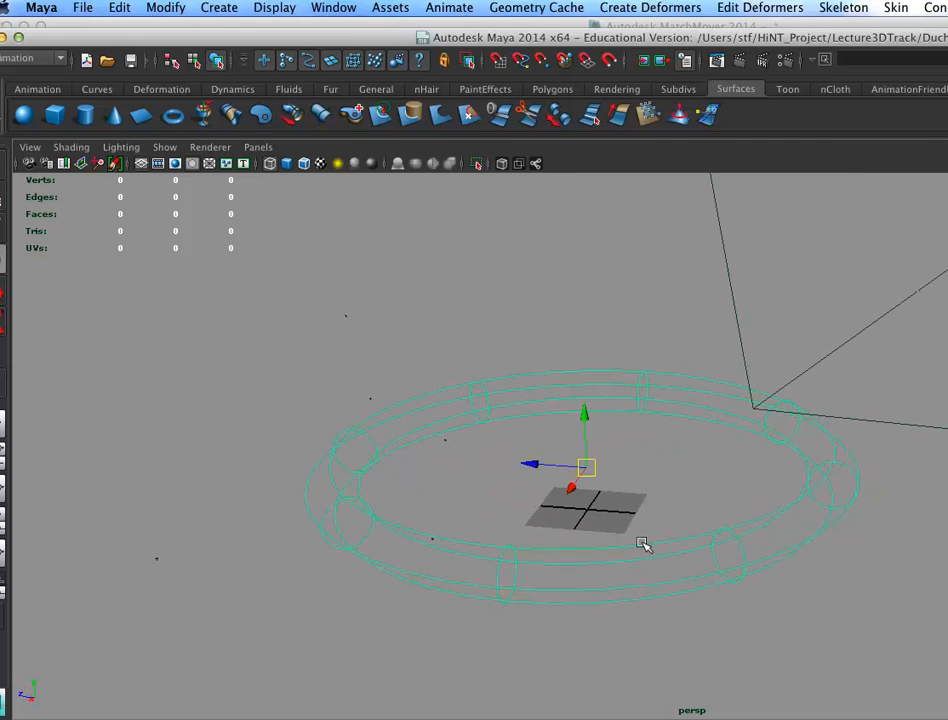
right_click_drag(652, 546, 560, 552)
left_click_drag(487, 503, 480, 422)
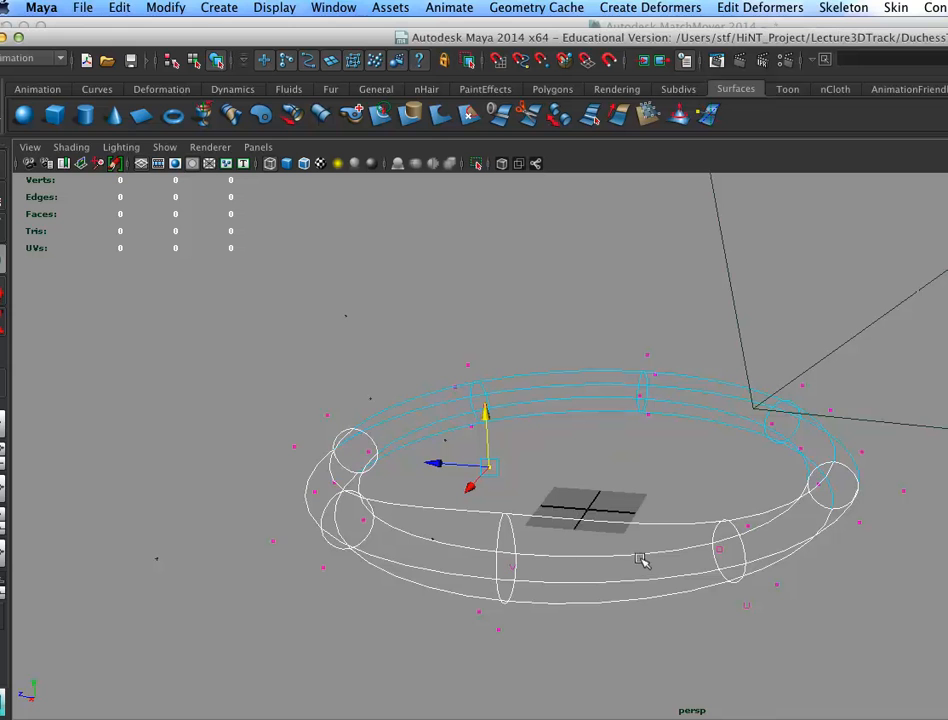
left_click(743, 357)
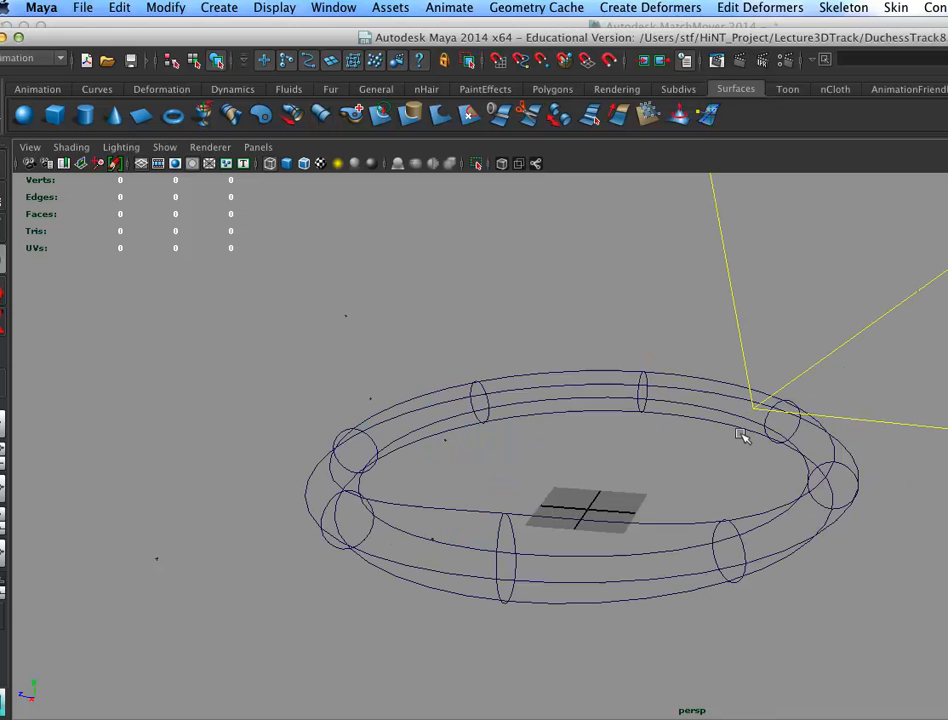
left_click(645, 588)
Step: Switch to the four-view layout, show rzCamera1 in the lower-left panel and enlarge that panel
key("space")
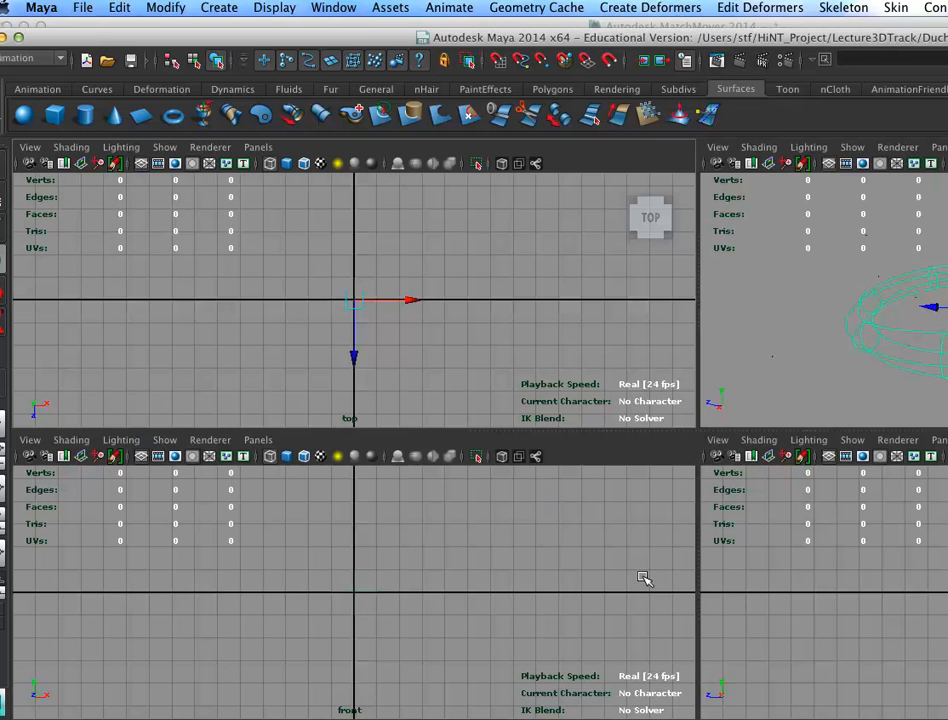
key("space")
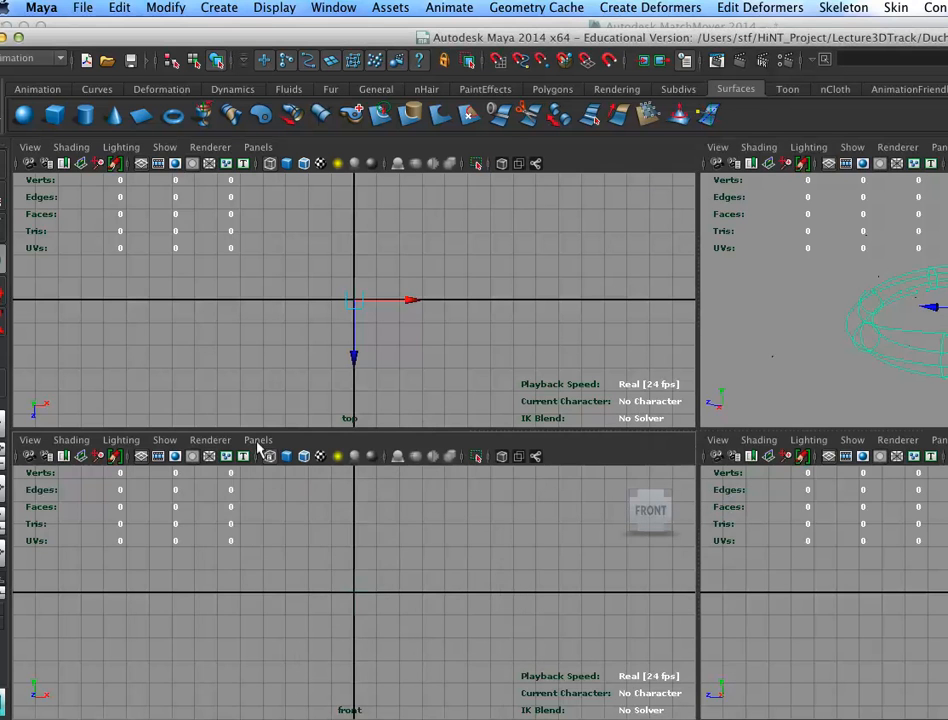
left_click(256, 444)
mouse_move(303, 455)
left_click(462, 471)
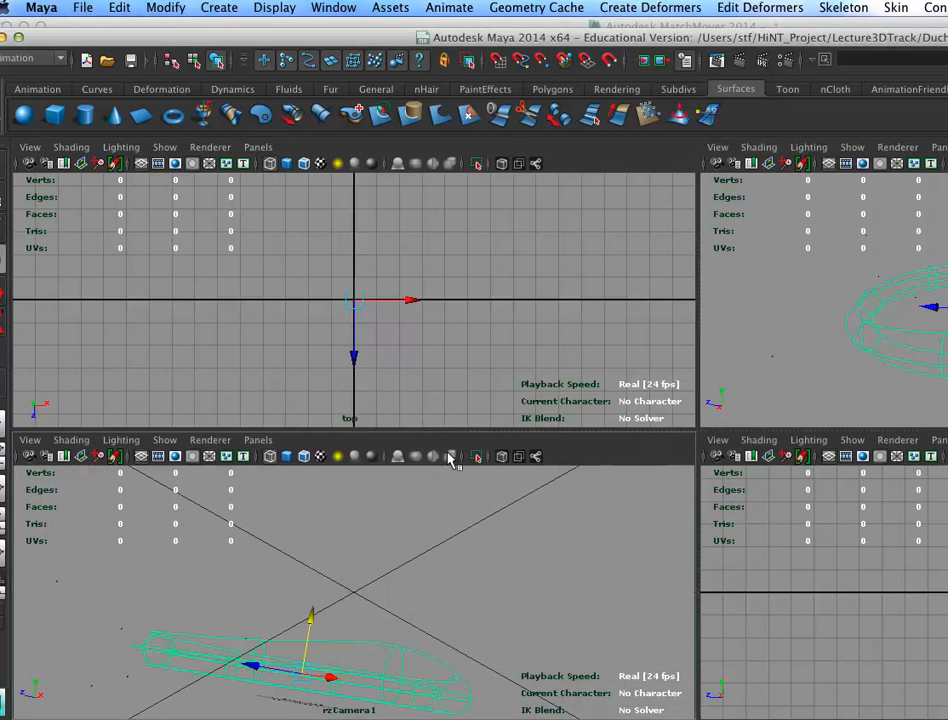
left_click_drag(461, 419, 481, 197)
Step: Play and stop the animation to check the ring through the tracked camera
key("alt+v")
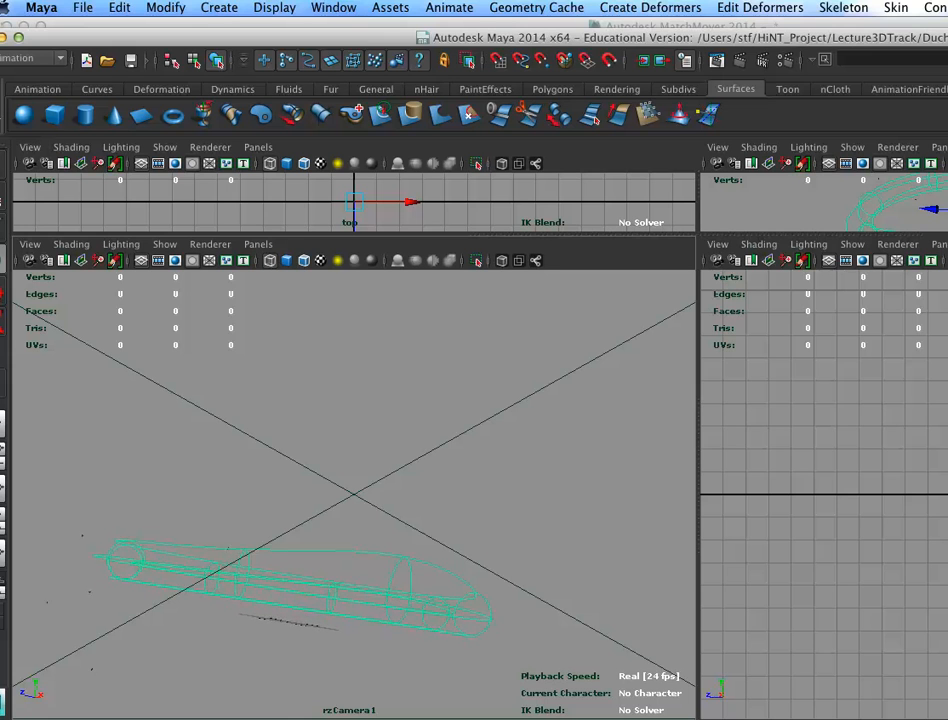
key("alt+v")
left_click(366, 481)
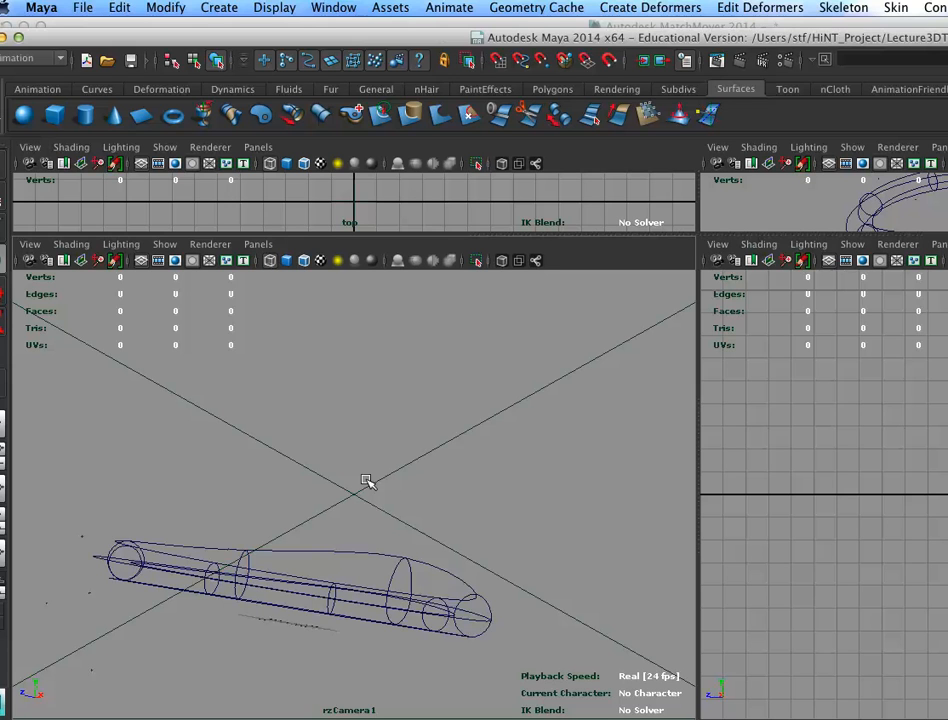
Step: Open the Hypershade and display its cameras
left_click(330, 8)
mouse_move(428, 53)
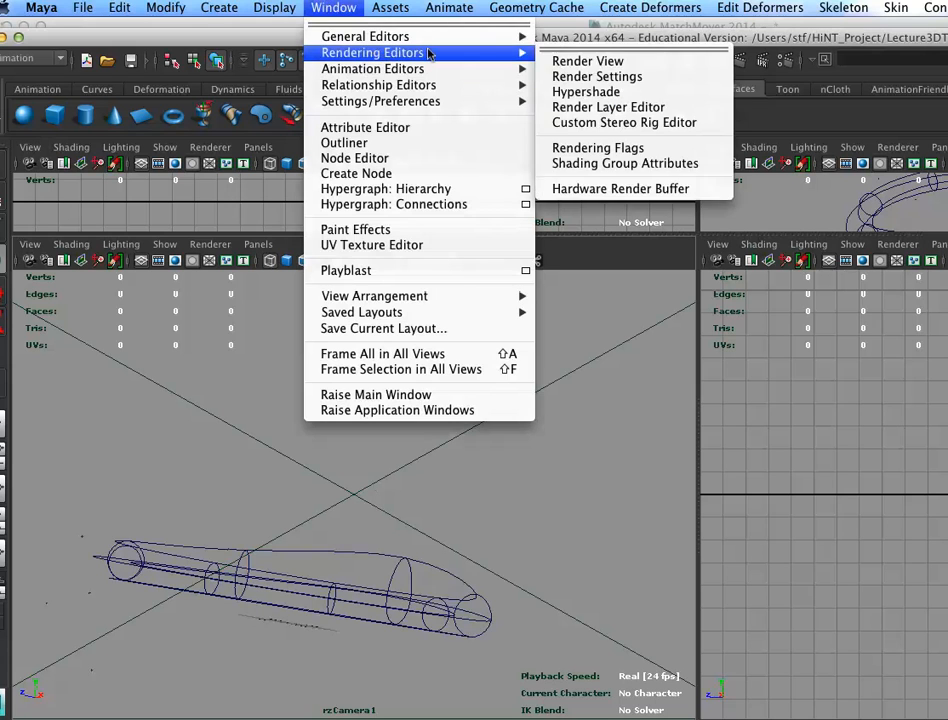
left_click(614, 90)
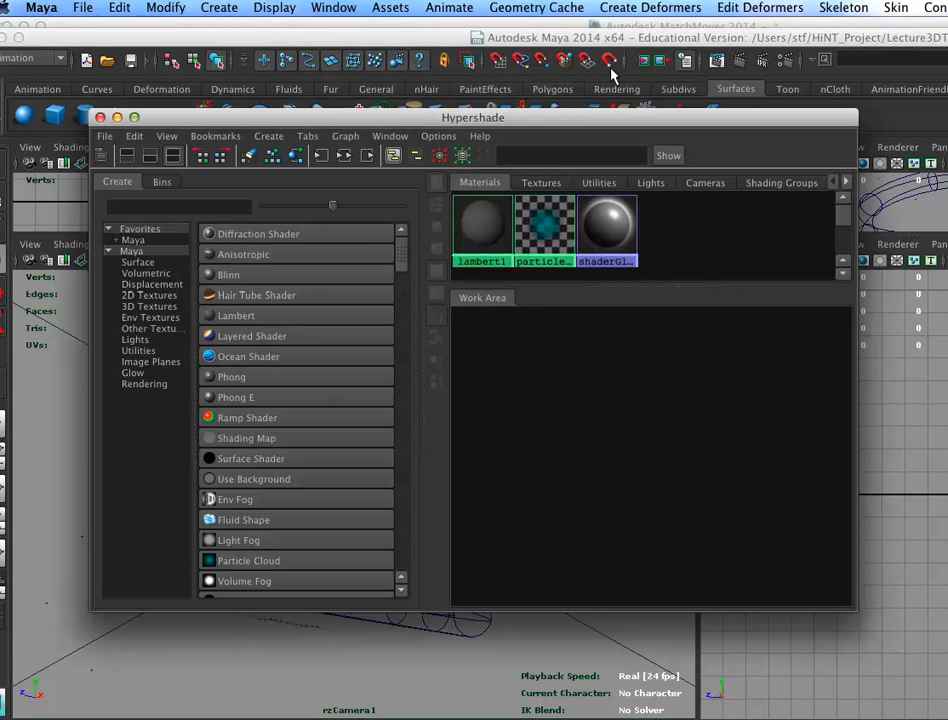
left_click(704, 182)
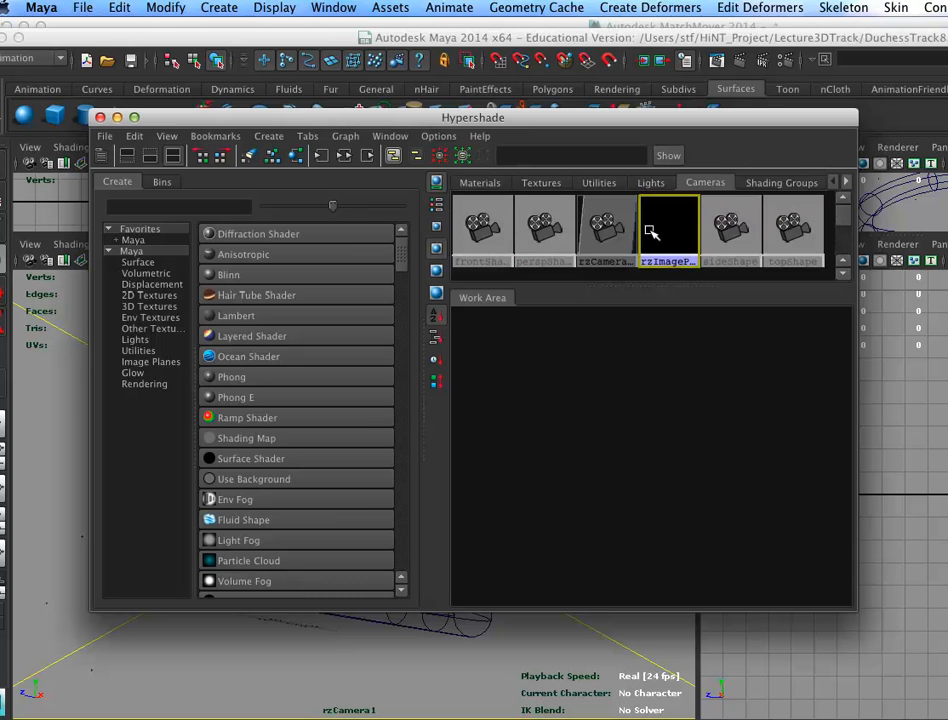
Step: Load DuchessWindy_Maya.tga.00497.tga as the image file for rzImagePlane1
double_click(652, 210)
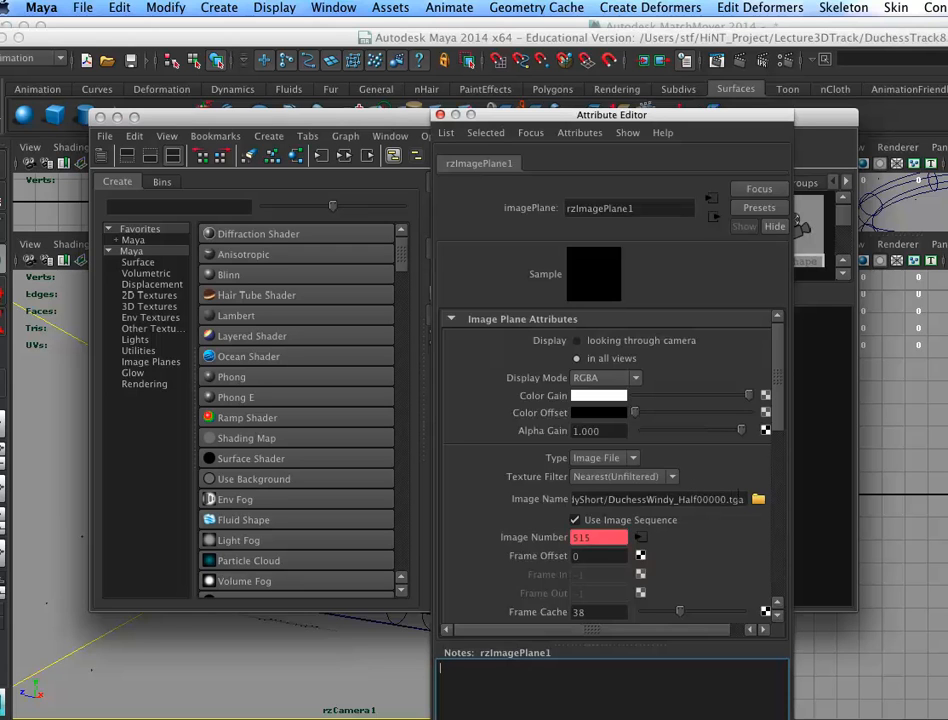
left_click(757, 498)
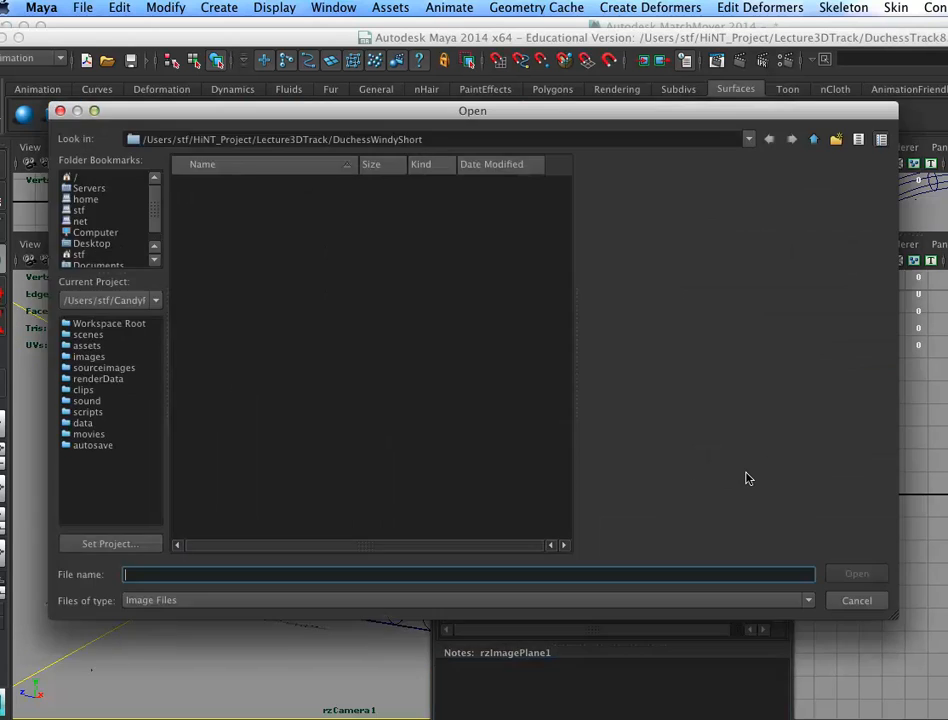
left_click_drag(558, 218, 505, 353)
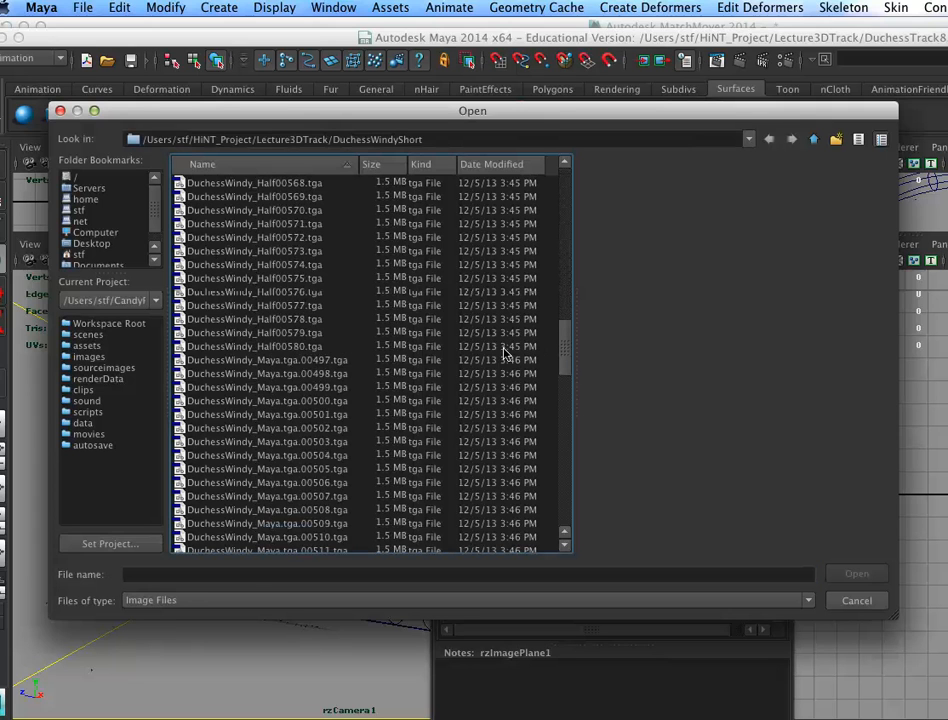
left_click(326, 359)
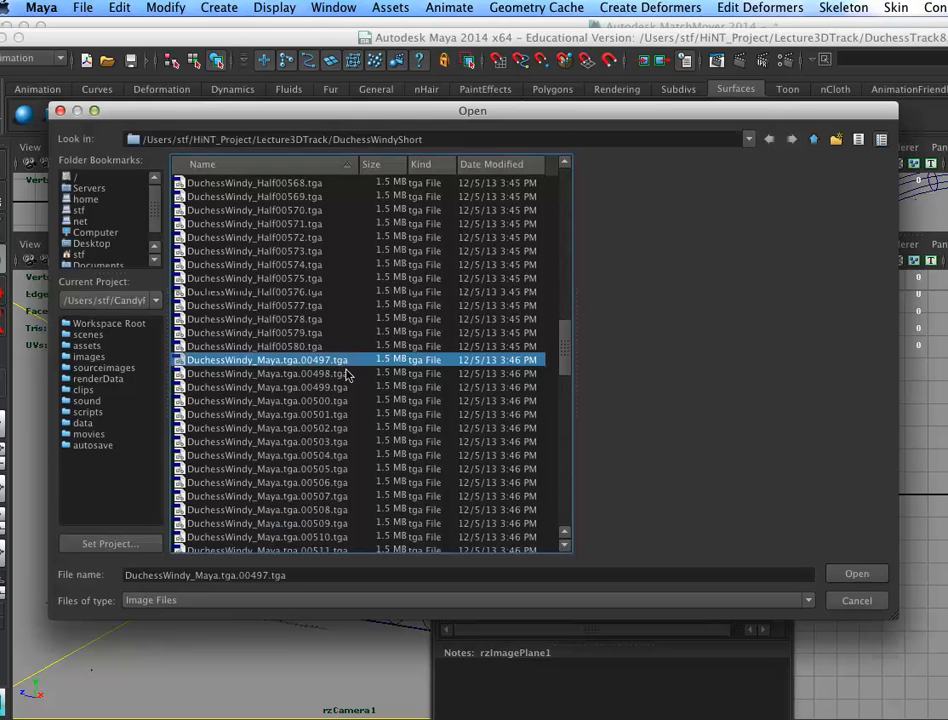
left_click(857, 575)
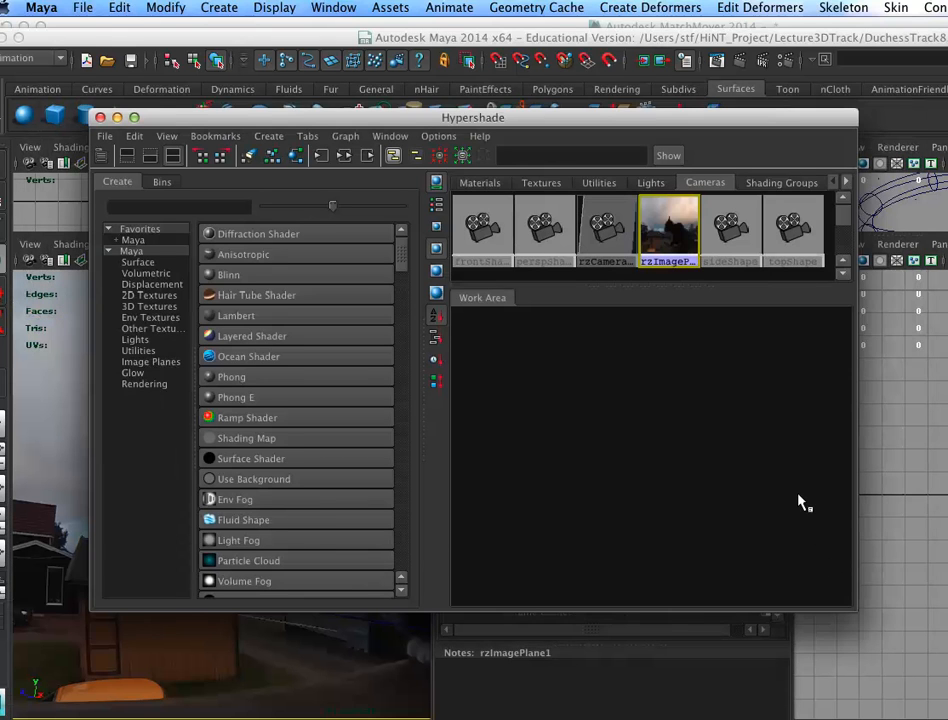
Step: Reopen the rzImagePlane1 attributes to check the image sequence settings, then close the Hypershade
left_click_drag(167, 117, 930, 183)
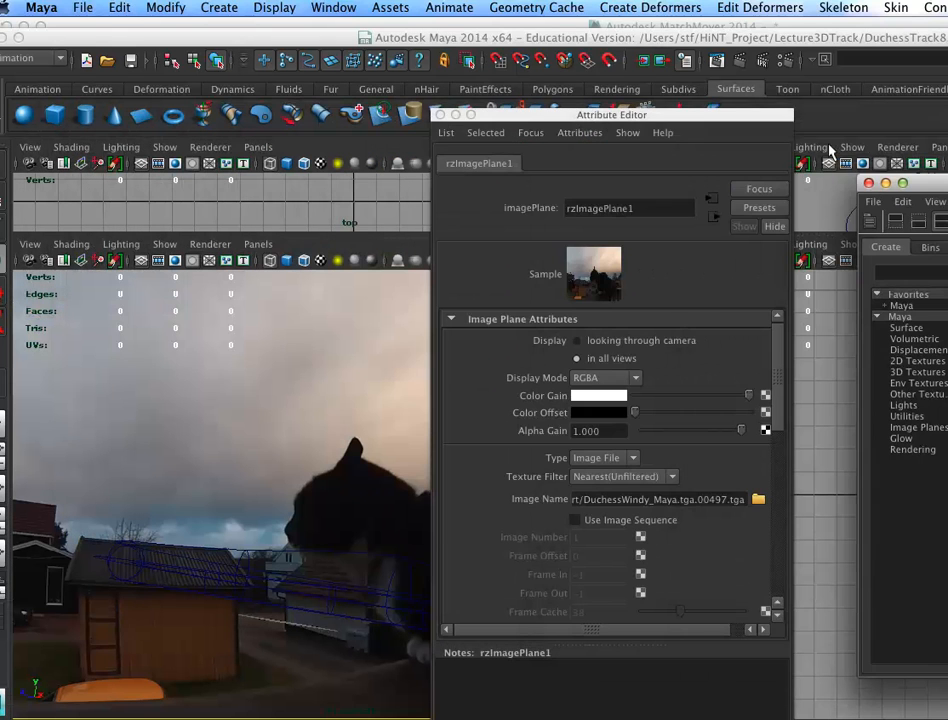
left_click(438, 115)
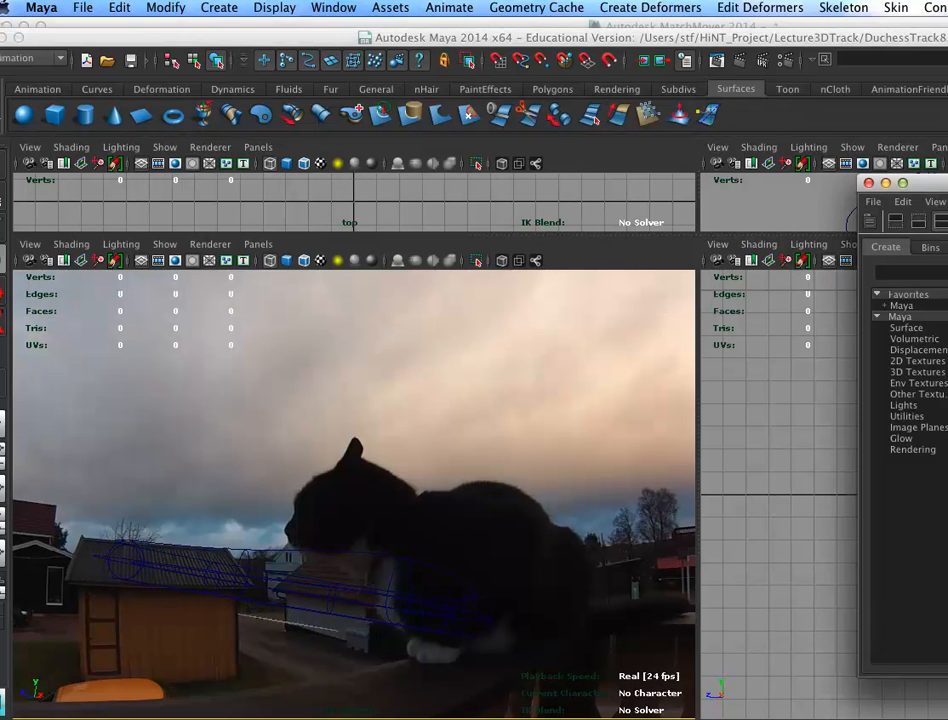
left_click_drag(946, 180, 550, 183)
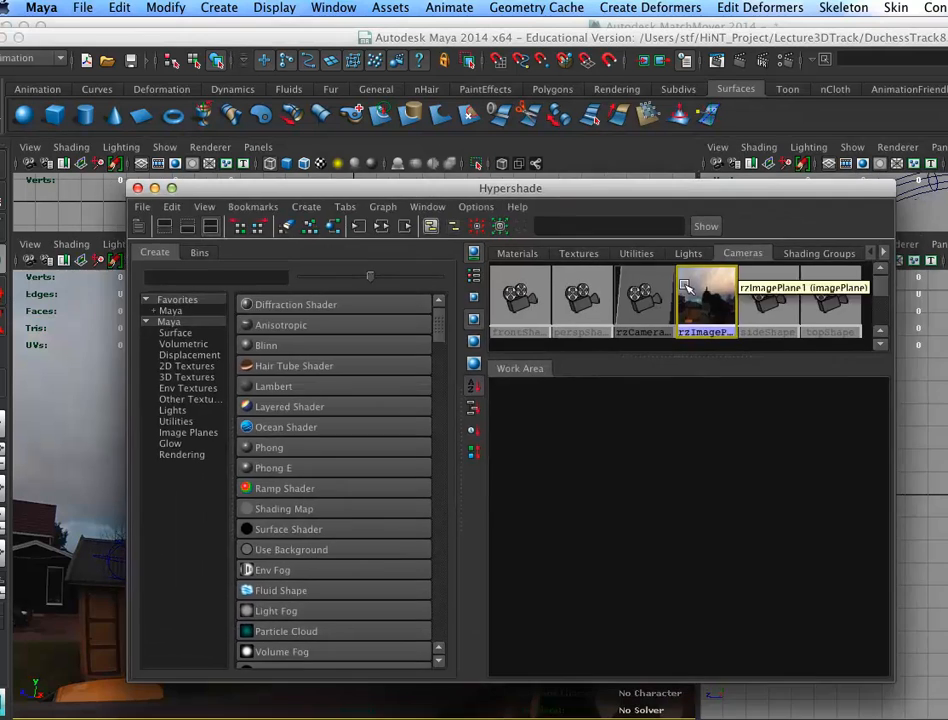
double_click(698, 289)
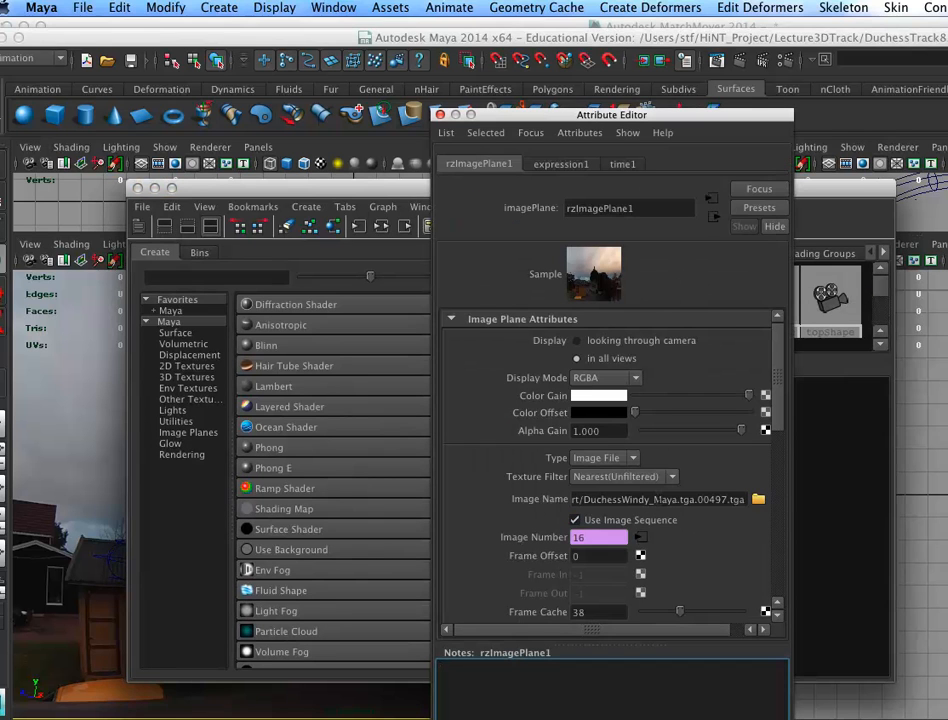
left_click_drag(600, 113, 947, 114)
left_click_drag(477, 187, 947, 463)
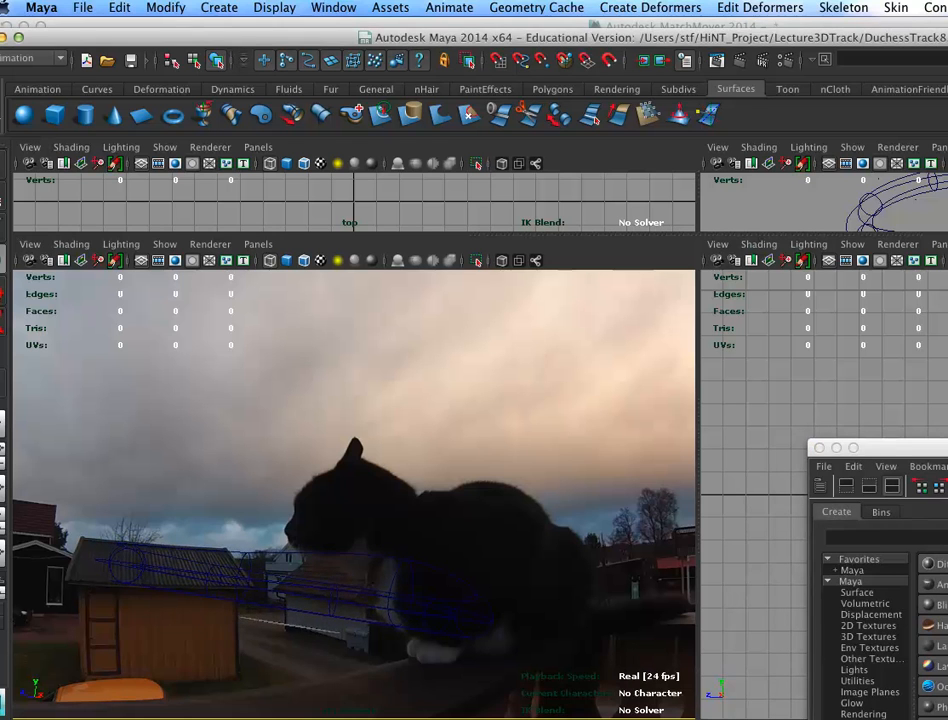
left_click_drag(946, 162, 222, 65)
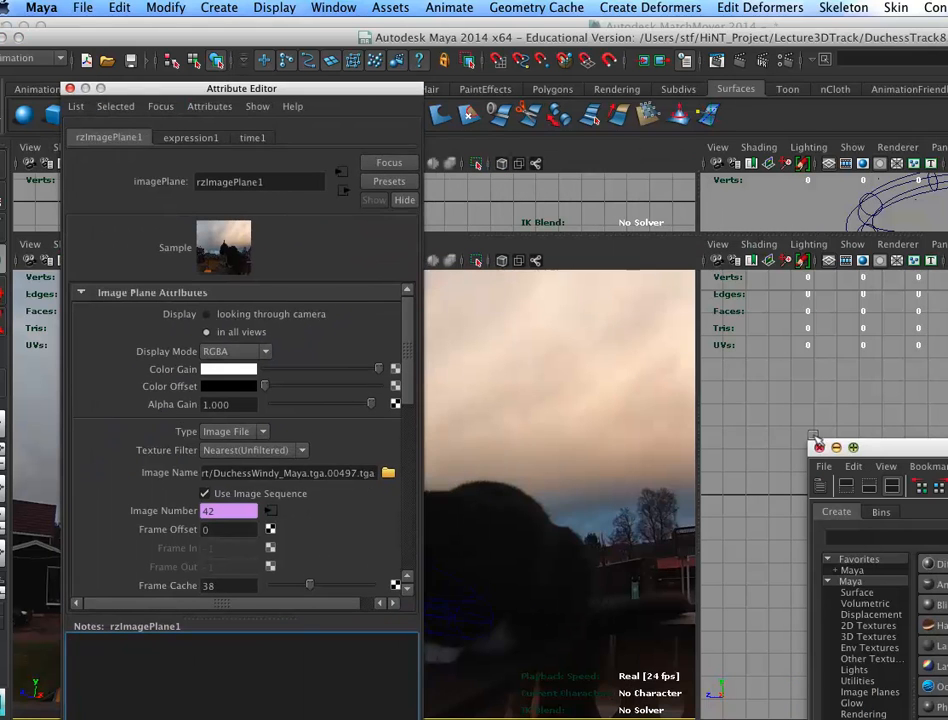
left_click(820, 447)
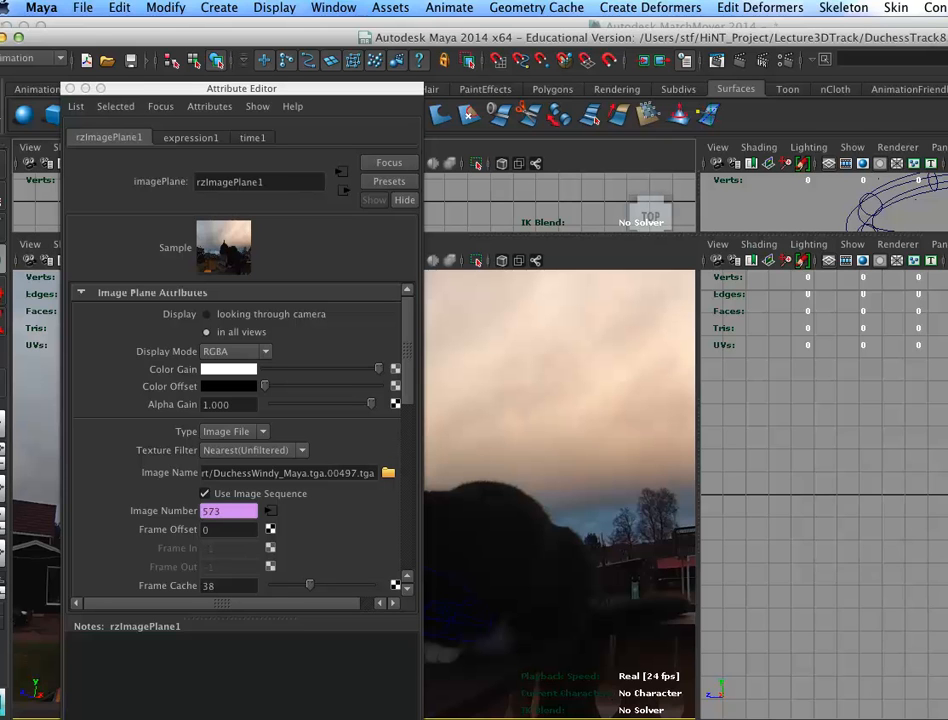
Step: Select the ring and inspect it against the image plane in a maximized perspective view
left_click(652, 558)
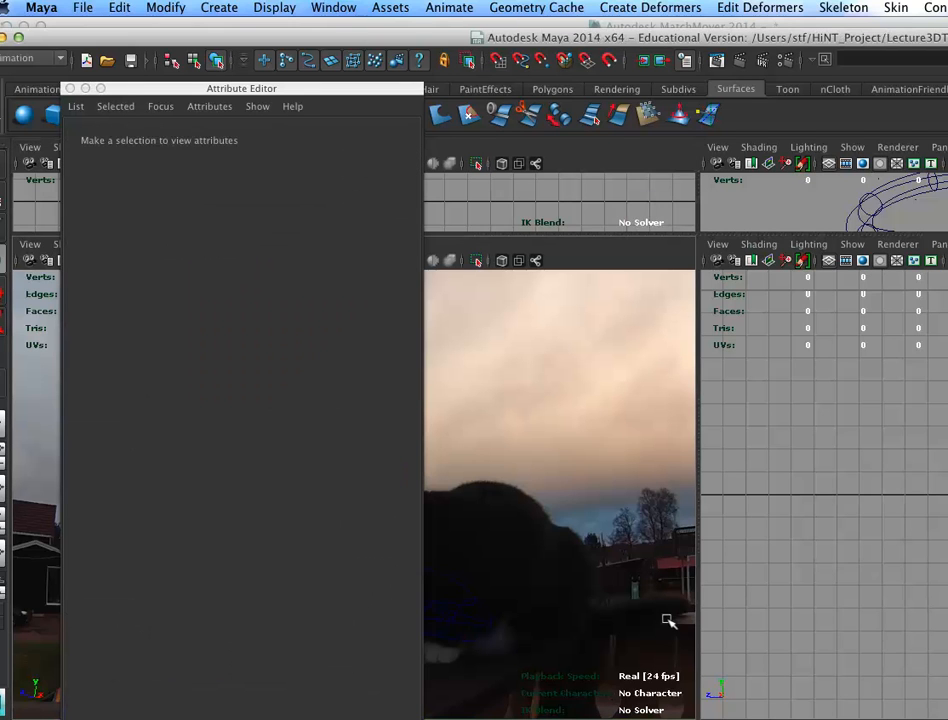
left_click(842, 201)
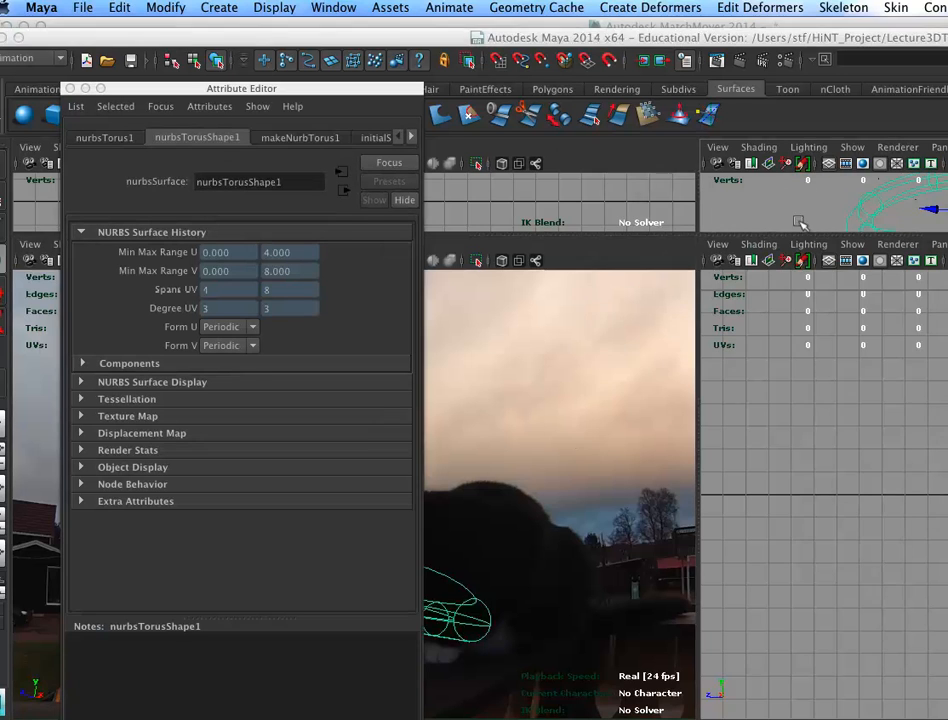
key("space")
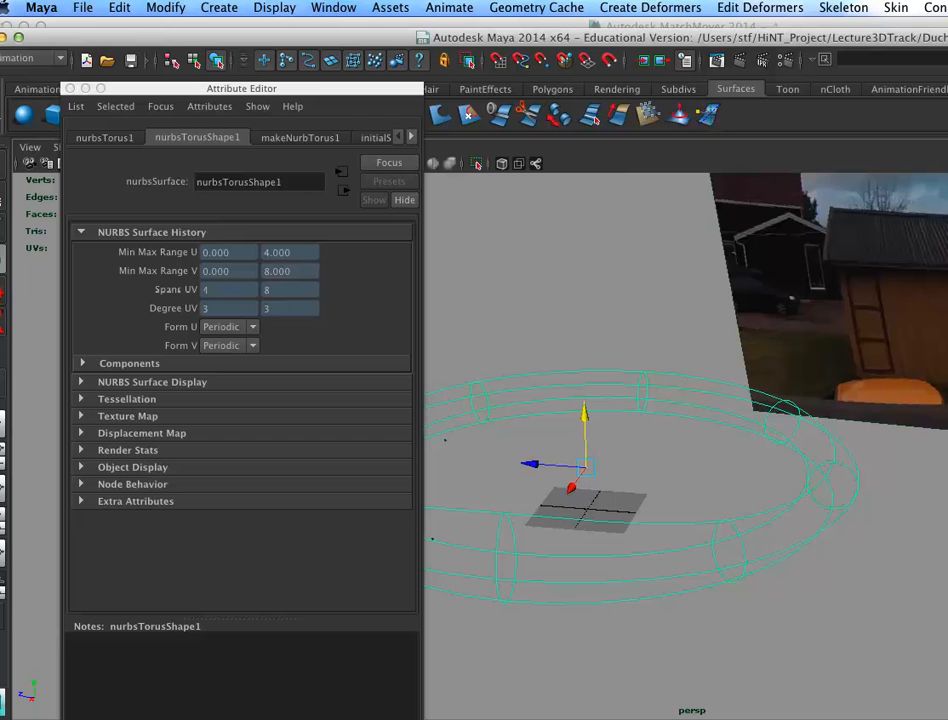
key("ctrl+a")
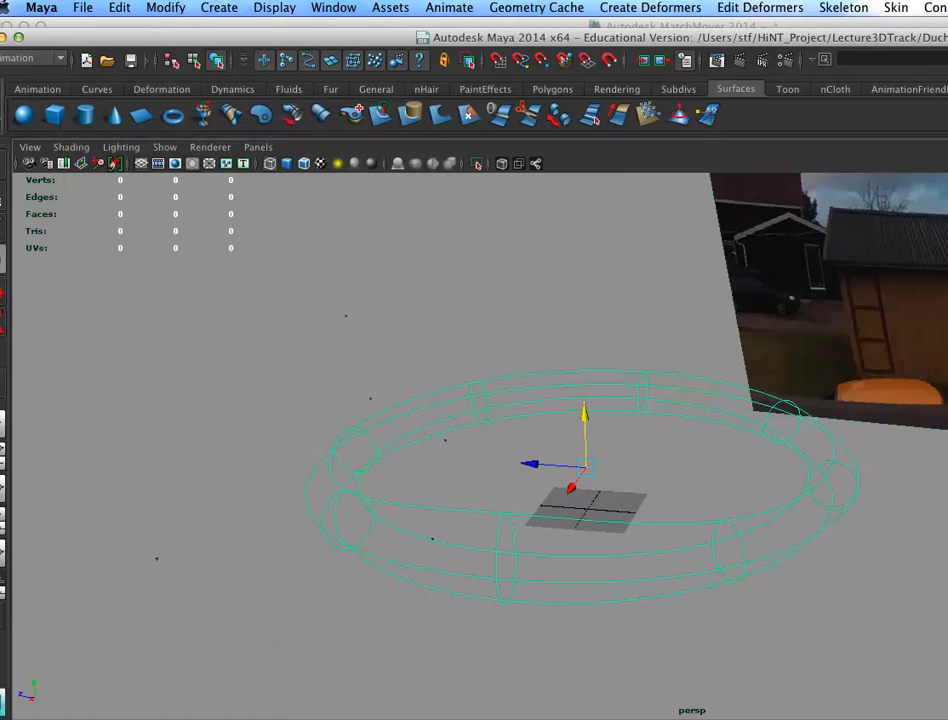
right_click_drag(817, 548, 650, 488, "alt")
middle_click_drag(635, 480, 576, 551, "alt")
right_click_drag(800, 502, 875, 508, "alt")
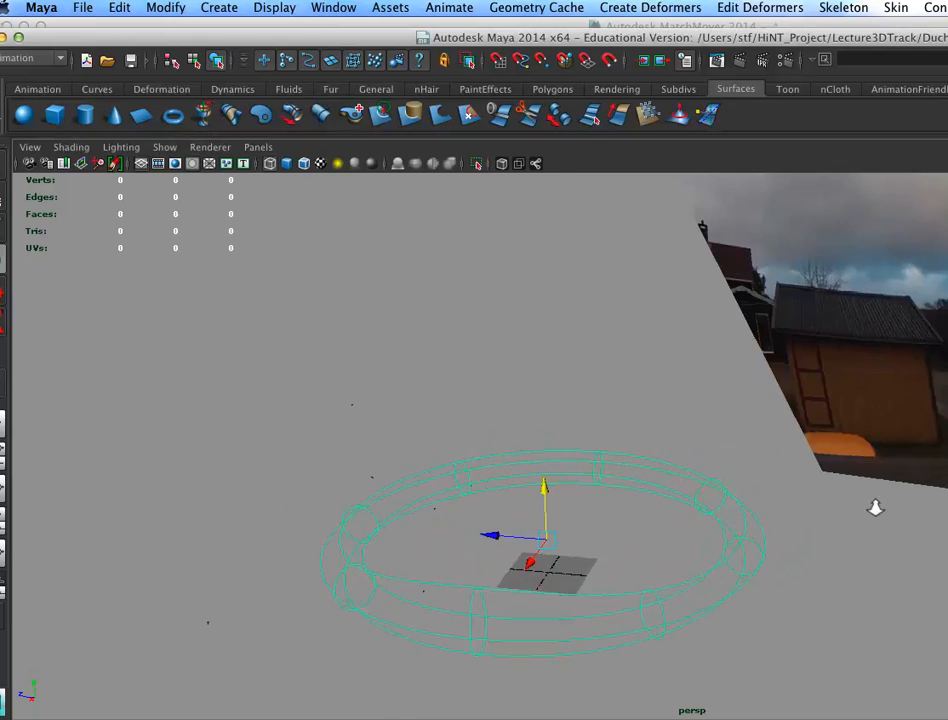
left_click_drag(751, 546, 742, 497, "alt")
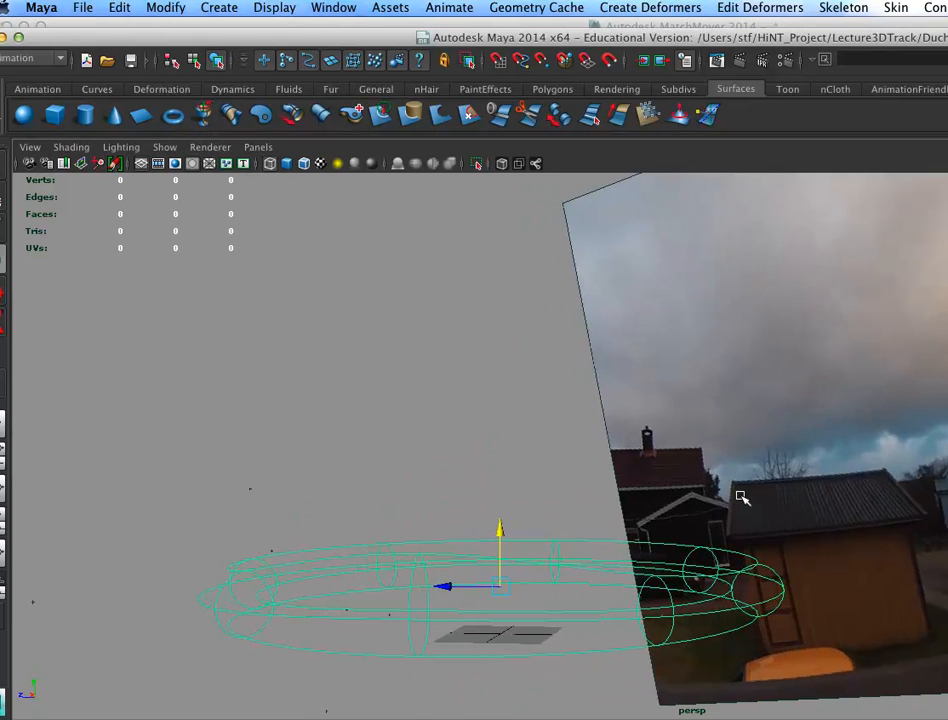